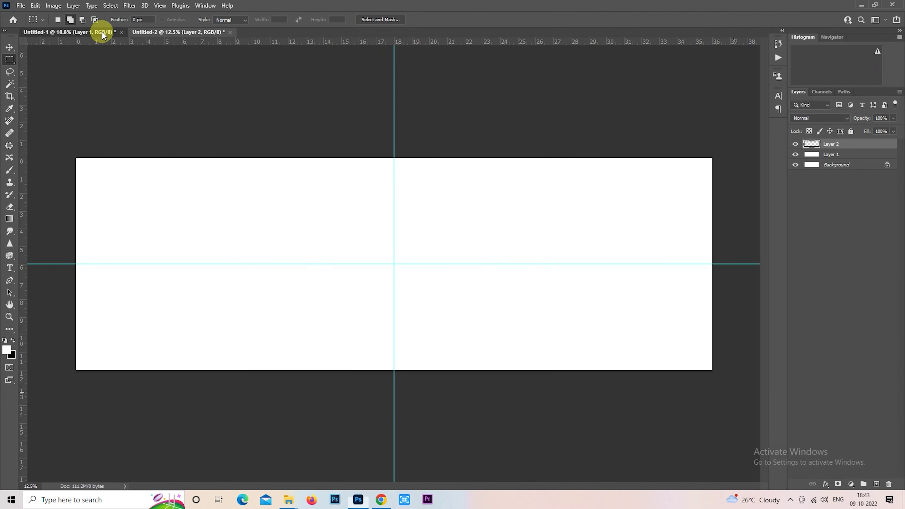
# - Drag the black ink splash from Untitled-1 into the Untitled-2 spread as Layer 3
pyautogui.click(103, 32)
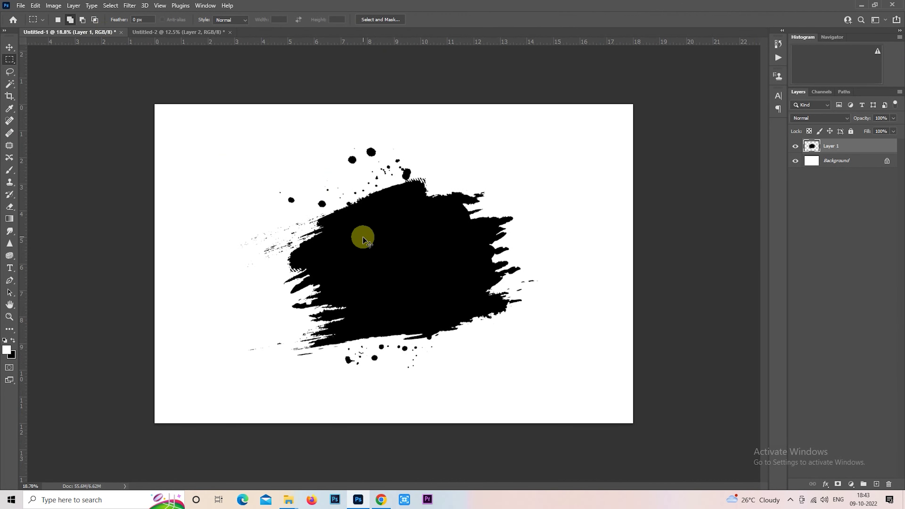
pyautogui.moveTo(391, 249)
pyautogui.mouseDown()
pyautogui.moveTo(175, 37)
pyautogui.moveTo(406, 275)
pyautogui.mouseUp()
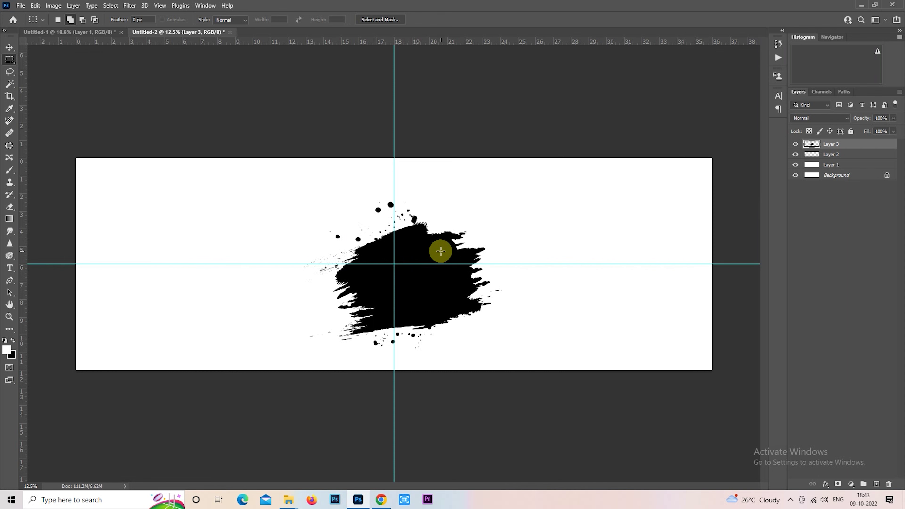
# - Free Transform the splash to about 127%, tilt it slightly, and move it up-right
pyautogui.rightClick(402, 197)
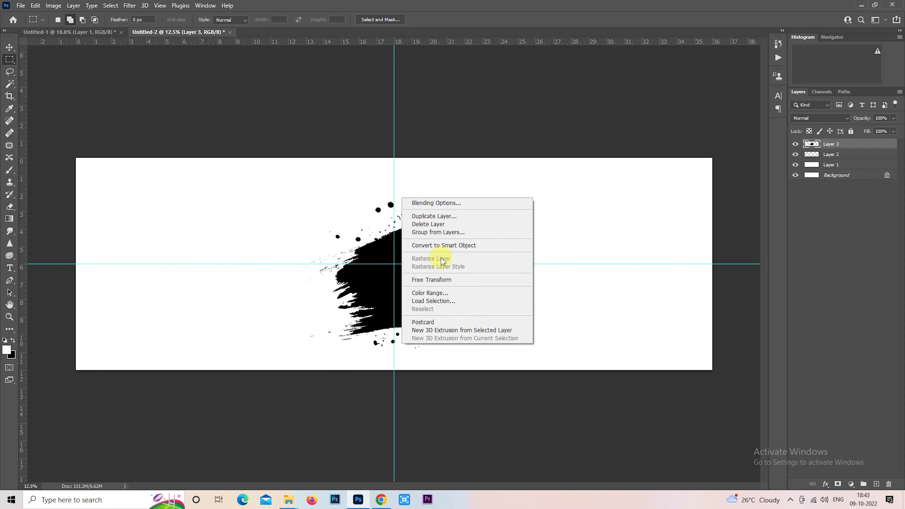
pyautogui.click(451, 280)
pyautogui.moveTo(514, 346); pyautogui.dragTo(542, 368)
pyautogui.moveTo(577, 320); pyautogui.dragTo(571, 351)
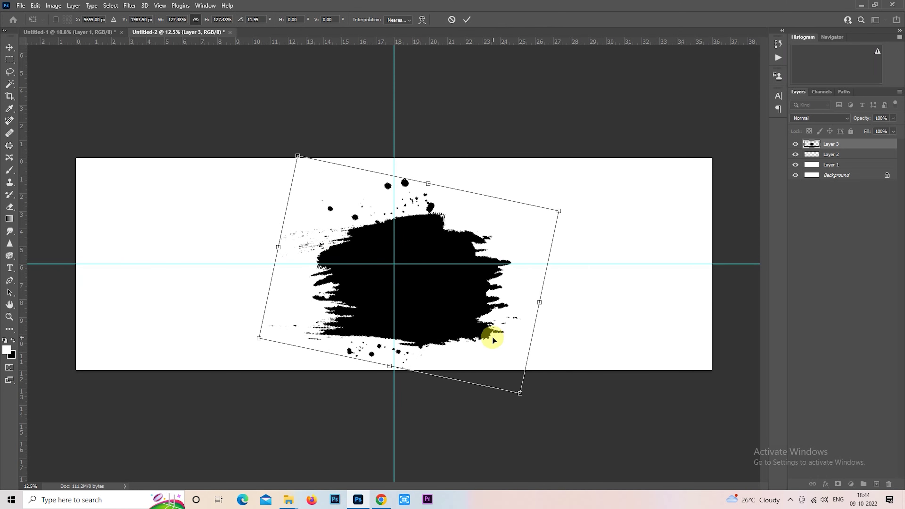
pyautogui.moveTo(492, 336); pyautogui.dragTo(521, 264)
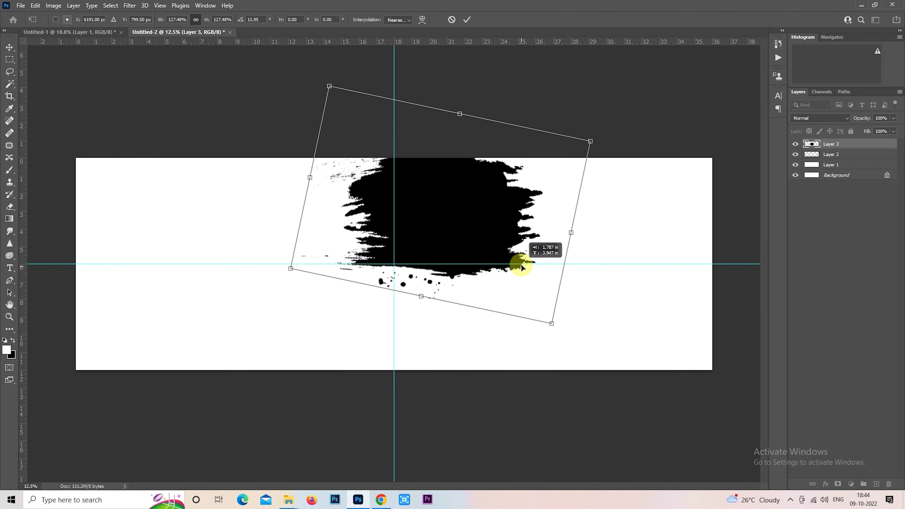
pyautogui.moveTo(603, 219); pyautogui.dragTo(605, 216)
pyautogui.moveTo(537, 231); pyautogui.dragTo(462, 261)
pyautogui.press('Return')
# - Widen the splash to 113% and move it onto the right page
pyautogui.press('m')
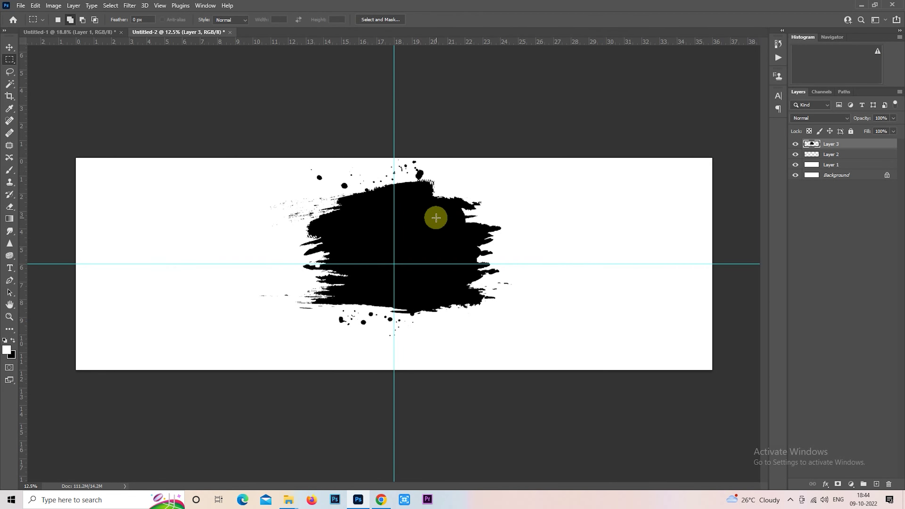
pyautogui.rightClick(428, 207)
pyautogui.click(463, 311)
pyautogui.moveTo(521, 240); pyautogui.dragTo(536, 237)
pyautogui.moveTo(449, 298); pyautogui.dragTo(602, 303)
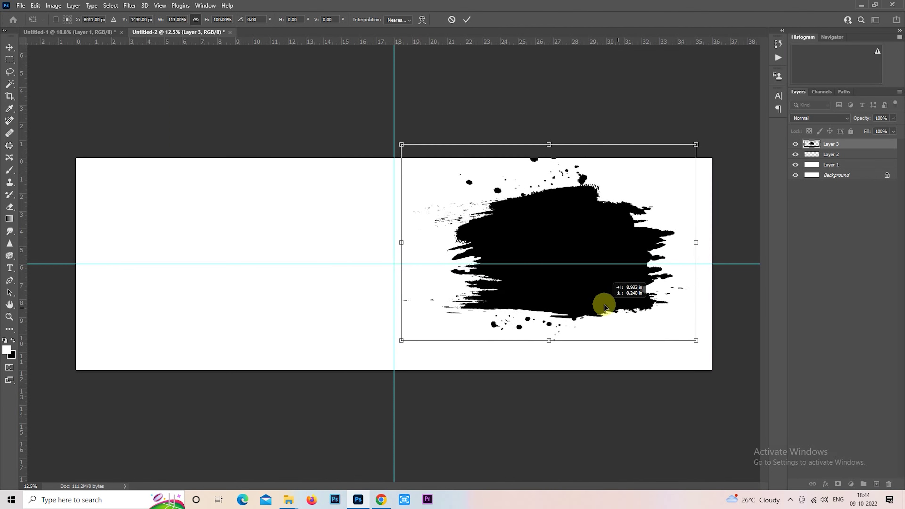
pyautogui.press('Return')
# - Enlarge the splash further to about 151.7% and fine-tune its position on the right page
pyautogui.scroll(1, 660, 276)
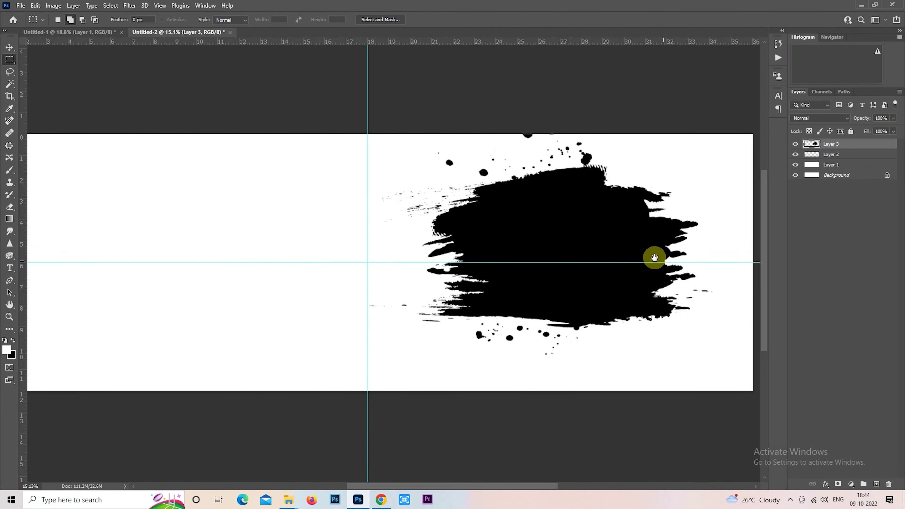
pyautogui.moveTo(653, 257); pyautogui.dragTo(527, 257)
pyautogui.rightClick(437, 216)
pyautogui.click(498, 300)
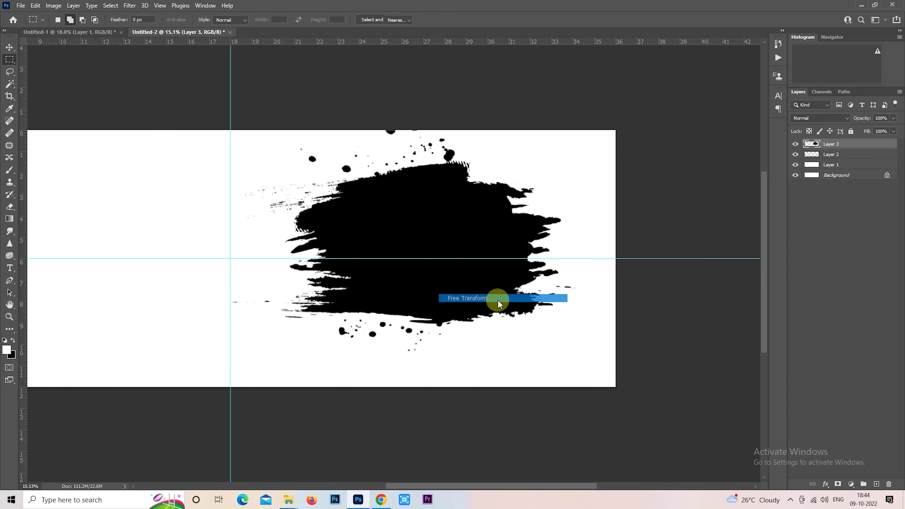
pyautogui.moveTo(586, 348); pyautogui.dragTo(674, 419)
pyautogui.moveTo(602, 349); pyautogui.dragTo(591, 326)
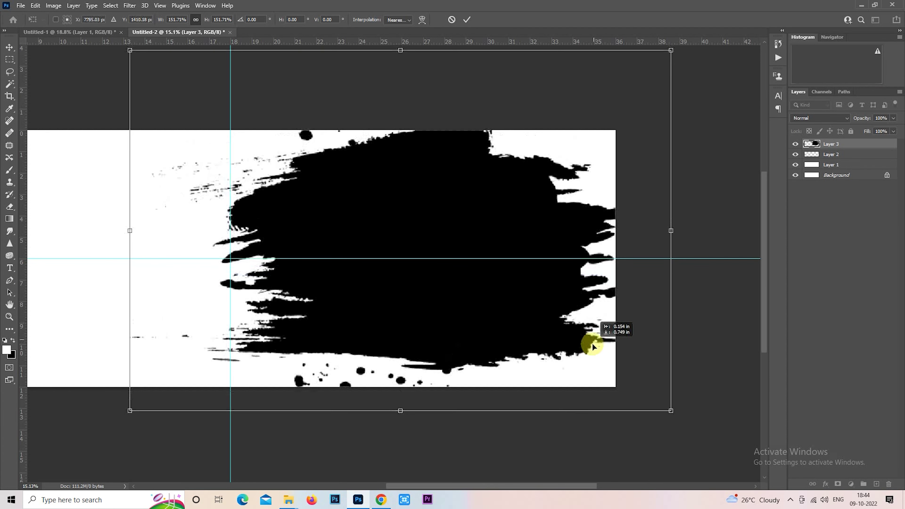
pyautogui.moveTo(591, 326); pyautogui.dragTo(596, 315)
pyautogui.press('Return')
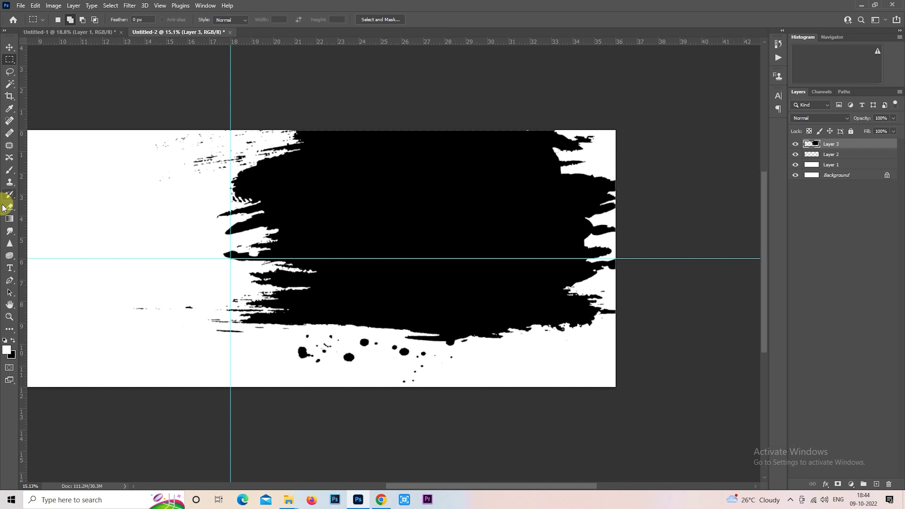
# - Select the plain Eraser tool and check its brush size settings
pyautogui.click(10, 206)
pyautogui.click(40, 207)
pyautogui.click(68, 20)
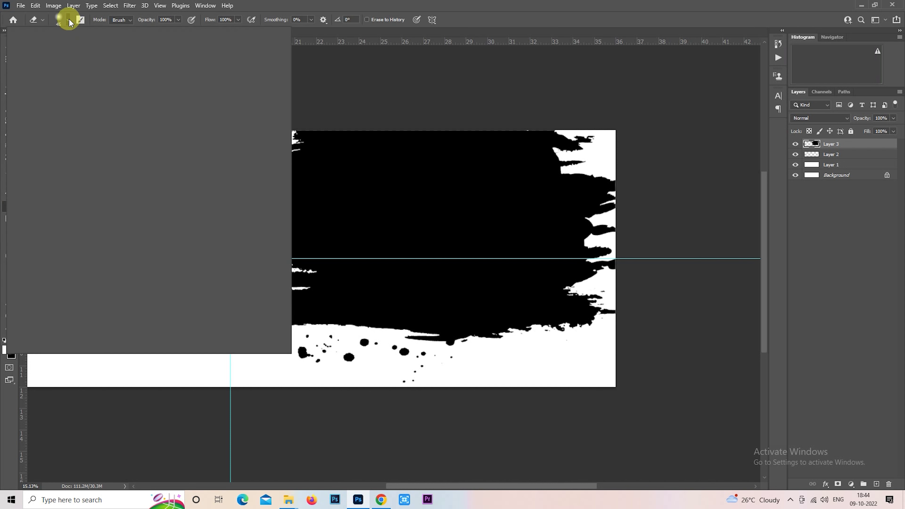
pyautogui.click(417, 380)
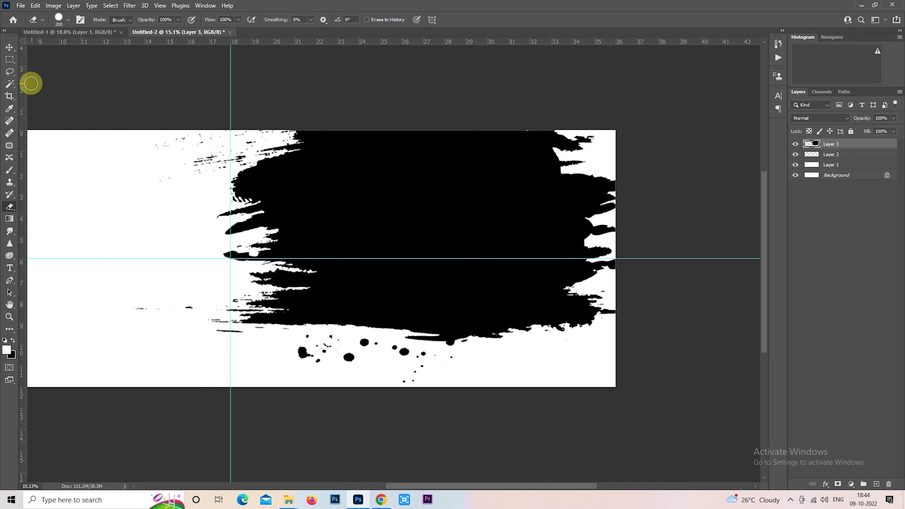
# - Lasso the splatter dots below the splash, delete them, and deselect
pyautogui.rightClick(10, 72)
pyautogui.click(38, 72)
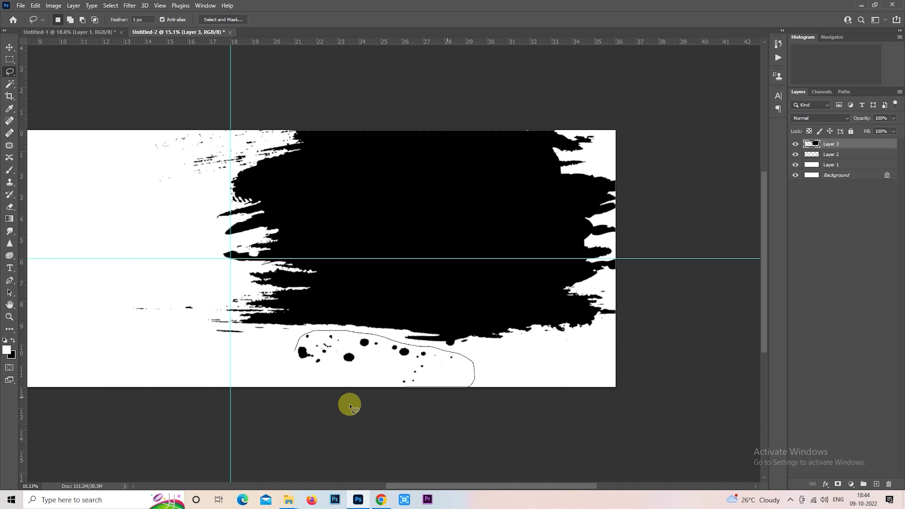
pyautogui.moveTo(350, 405); pyautogui.dragTo(294, 357)
pyautogui.press('Delete')
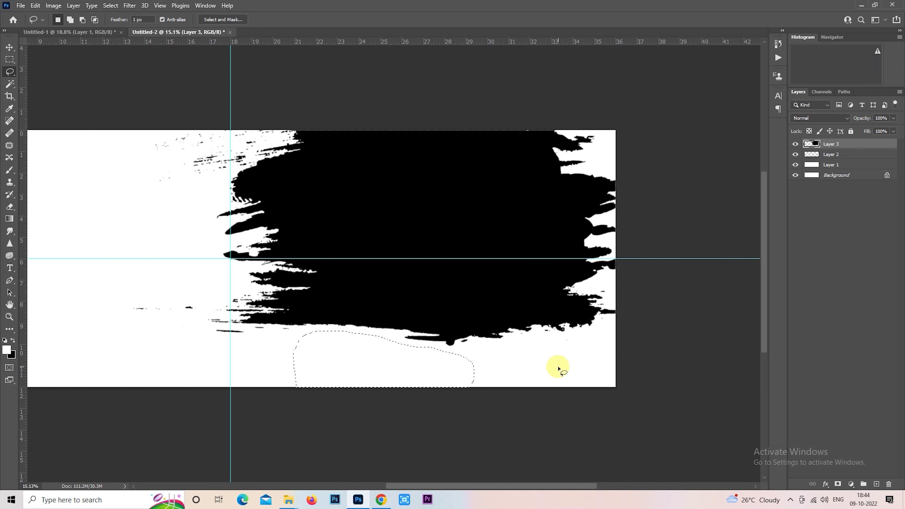
pyautogui.hotkey('ctrl', 'd')
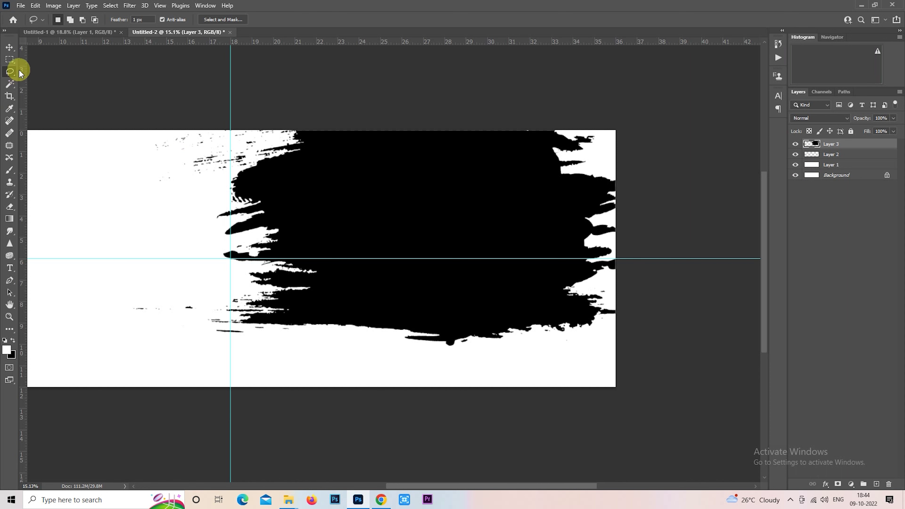
# - Enlarge the splash to about 119% and shift it slightly left and down
pyautogui.rightClick(328, 162)
pyautogui.click(391, 243)
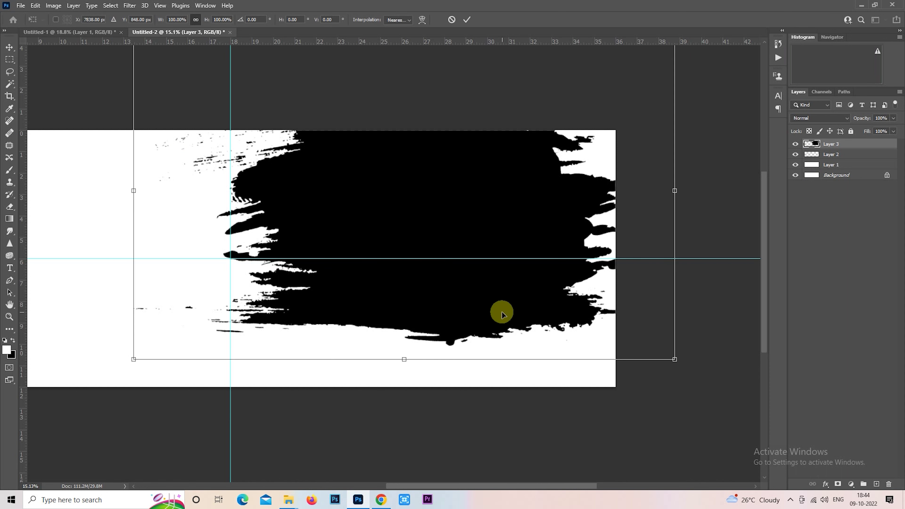
pyautogui.moveTo(674, 358); pyautogui.dragTo(718, 402)
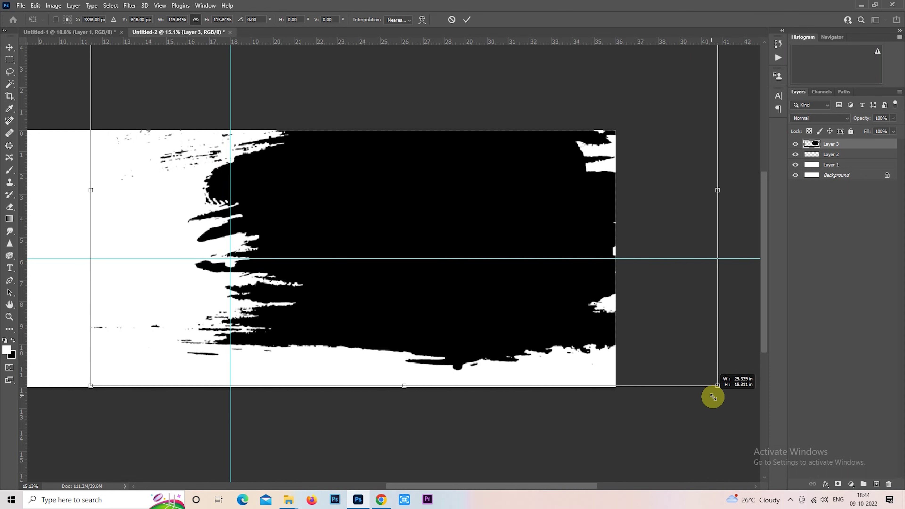
pyautogui.moveTo(638, 337); pyautogui.dragTo(627, 329)
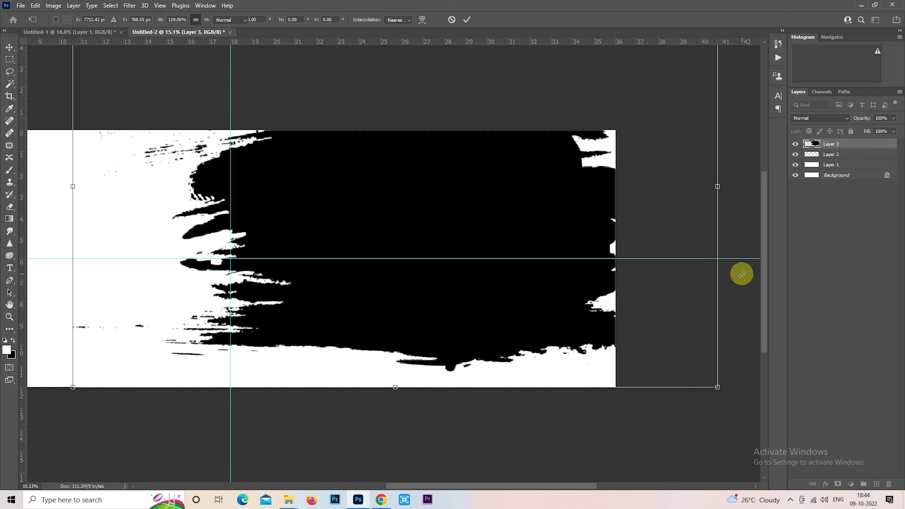
pyautogui.press('Return')
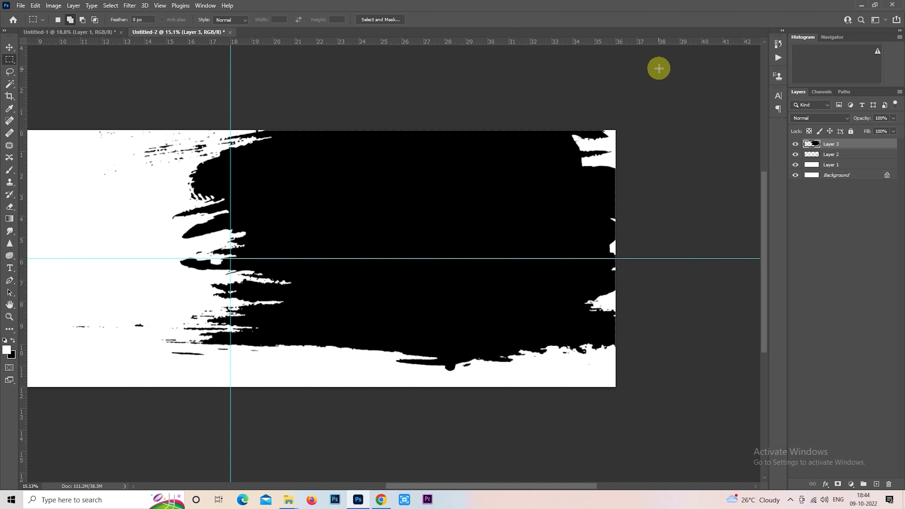
# - Fill the right page above the ragged bottom edge with solid black
pyautogui.moveTo(659, 68); pyautogui.dragTo(235, 327)
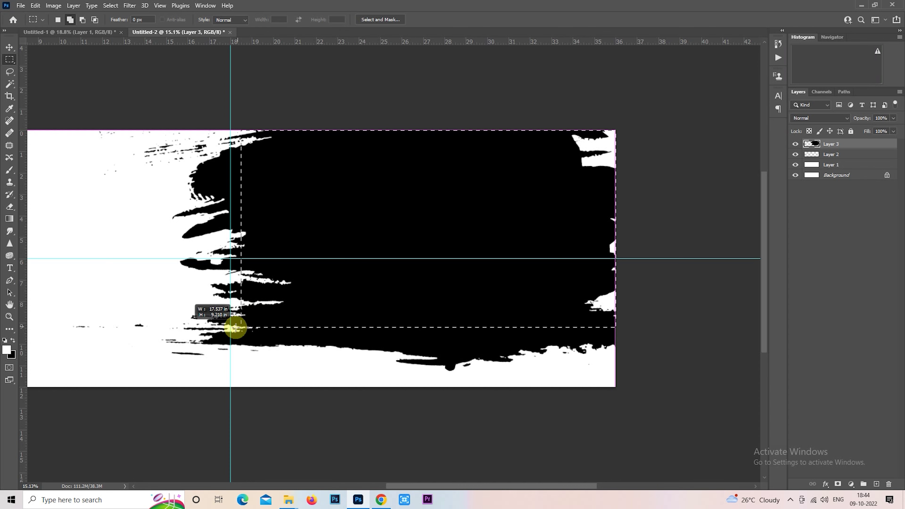
pyautogui.click(241, 336)
pyautogui.moveTo(236, 327); pyautogui.dragTo(239, 338)
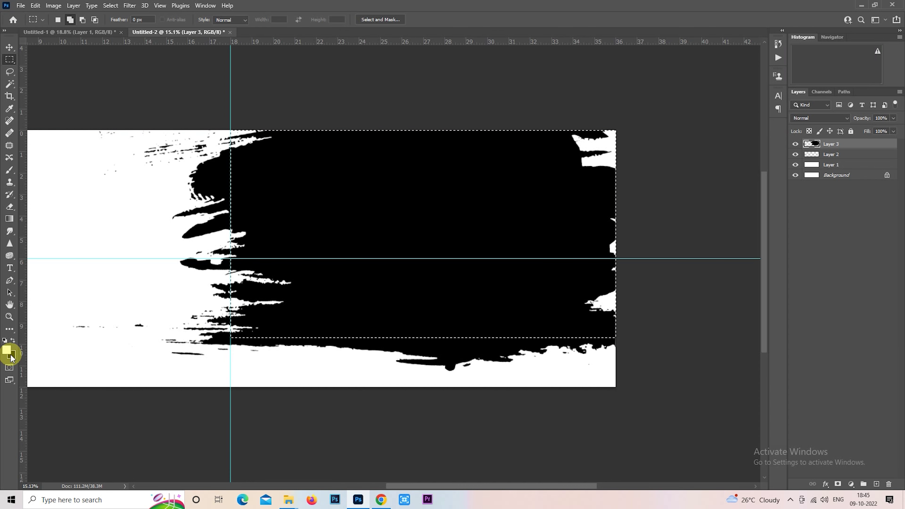
pyautogui.hotkey('ctrl', 'BackSpace')
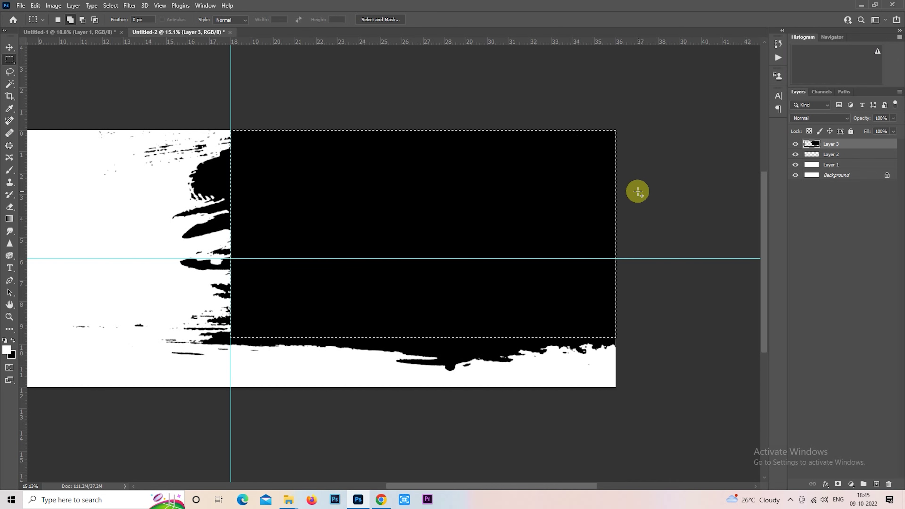
pyautogui.hotkey('ctrl', 'd')
# - Delete the black streaks from the left page, then drag photo SSP_1698 into the spread
pyautogui.moveTo(379, 244); pyautogui.dragTo(516, 226)
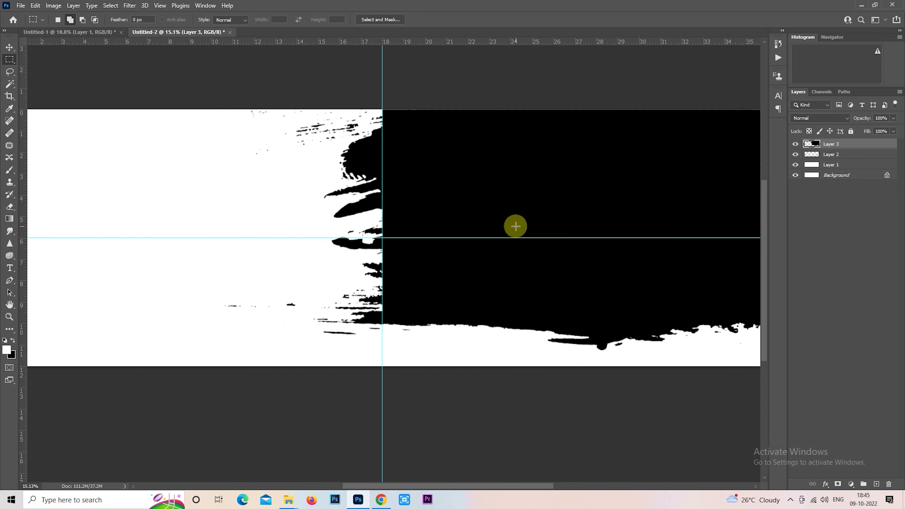
pyautogui.moveTo(165, 74); pyautogui.dragTo(381, 406)
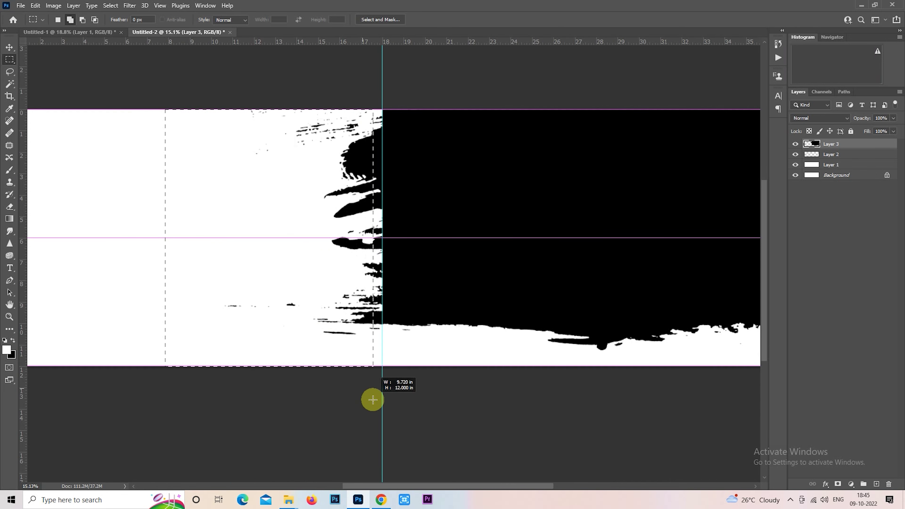
pyautogui.press('Delete')
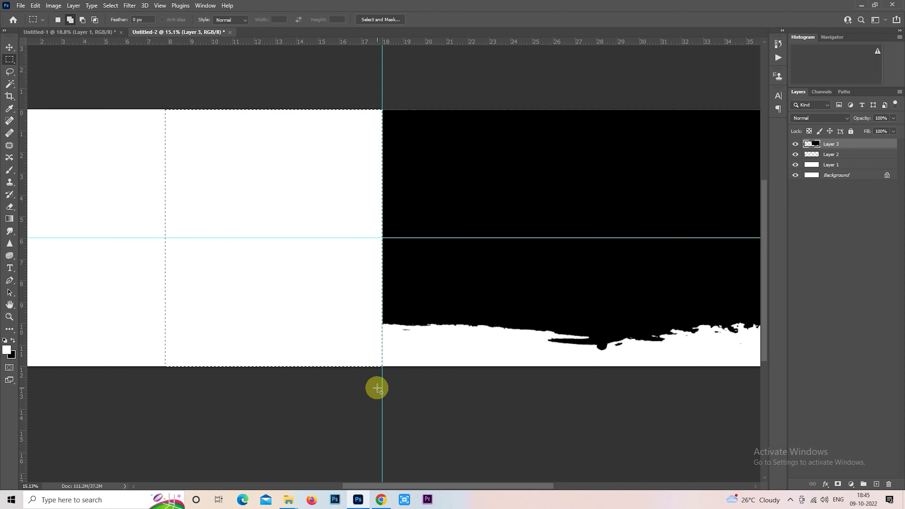
pyautogui.scroll(-3, 474, 302)
pyautogui.scroll(2, 484, 279)
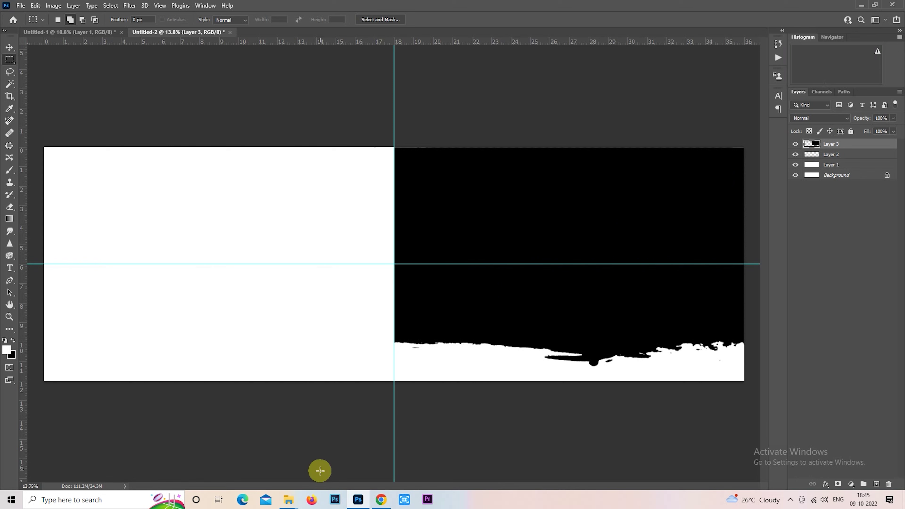
pyautogui.click(293, 478)
pyautogui.moveTo(289, 500)
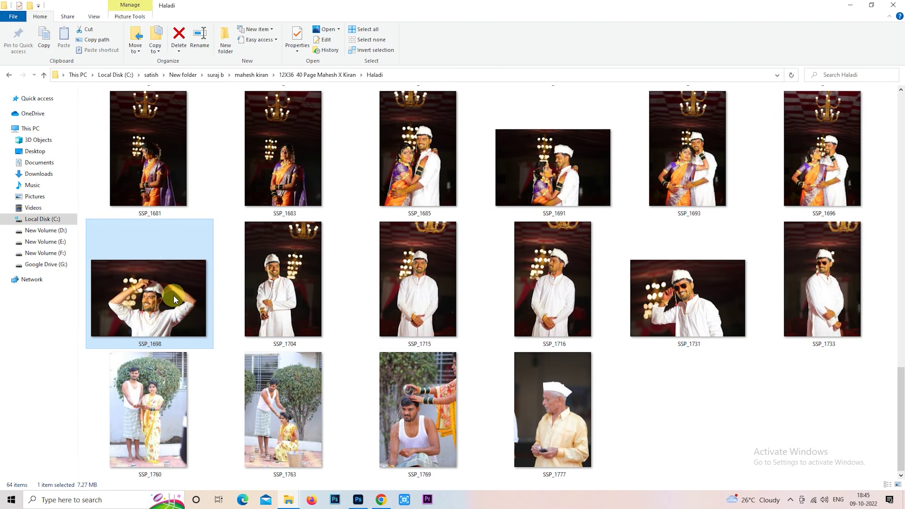
pyautogui.moveTo(173, 295)
pyautogui.mouseDown()
pyautogui.moveTo(235, 327)
pyautogui.moveTo(461, 255)
pyautogui.mouseUp()
# - Place photo SSP_1698 on the right page and clip it to the torn-paper shape
pyautogui.moveTo(507, 236); pyautogui.dragTo(681, 238)
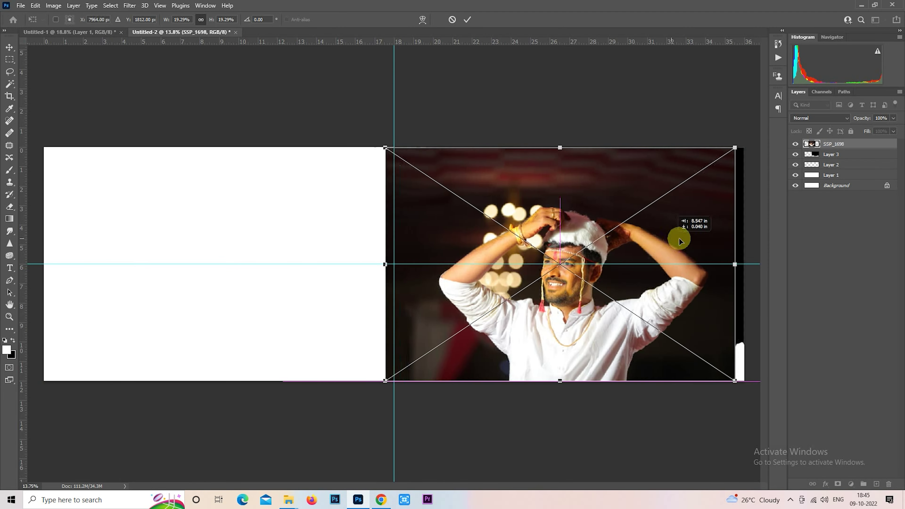
pyautogui.doubleClick(726, 214)
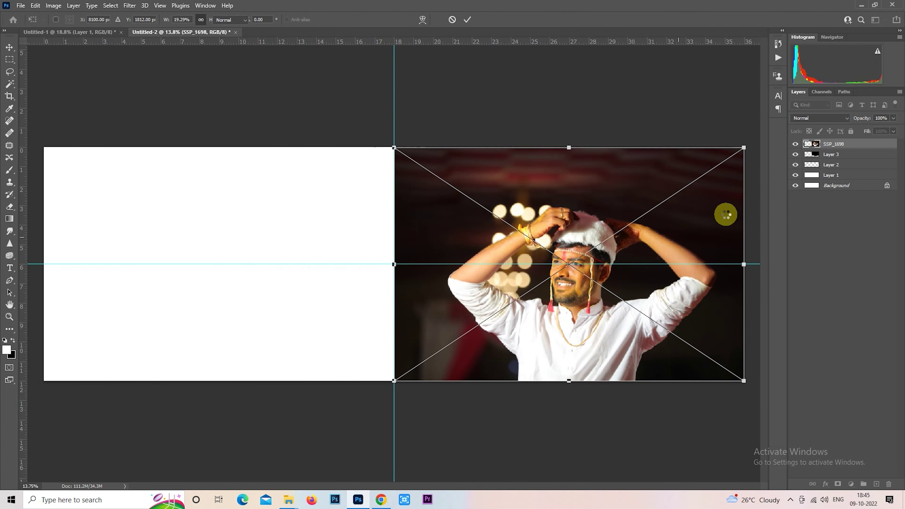
pyautogui.rightClick(834, 144)
pyautogui.click(765, 294)
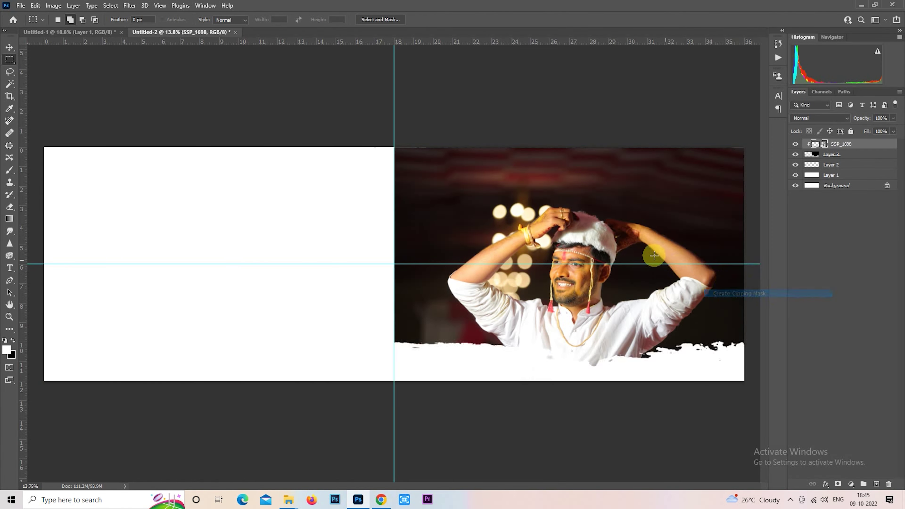
# - Scale the groom photo to about 20.8% and move it up within the frame
pyautogui.scroll(2, 686, 265)
pyautogui.hscroll(3, 687, 265)
pyautogui.rightClick(458, 173)
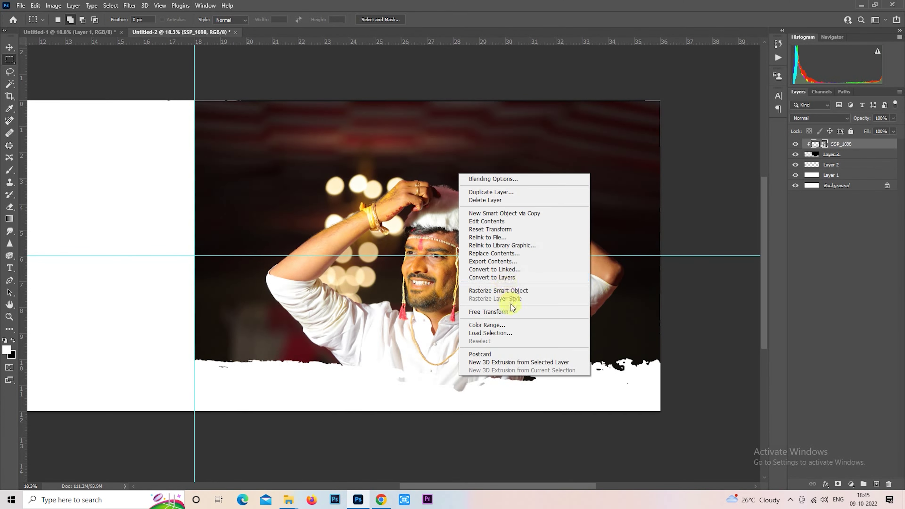
pyautogui.click(499, 312)
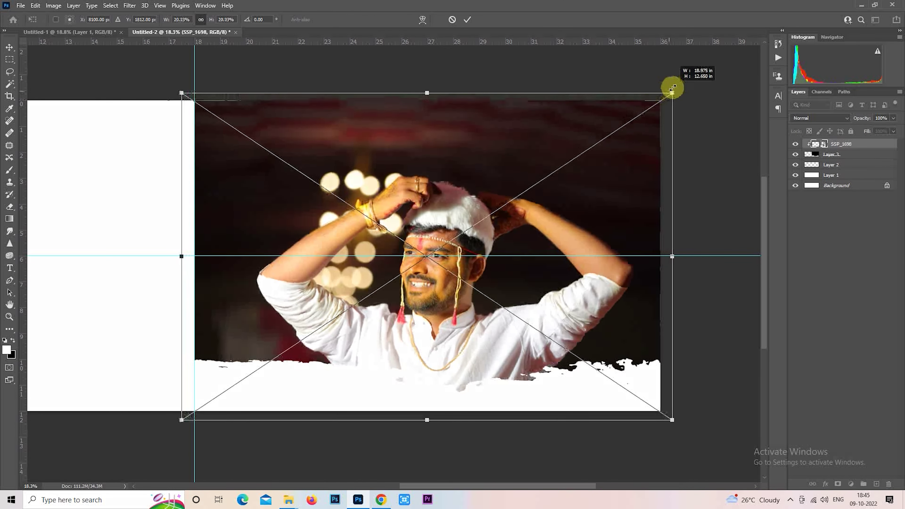
pyautogui.moveTo(660, 100); pyautogui.dragTo(677, 89)
pyautogui.moveTo(631, 151)
pyautogui.mouseDown()
pyautogui.moveTo(542, 186)
pyautogui.moveTo(529, 214)
pyautogui.mouseUp()
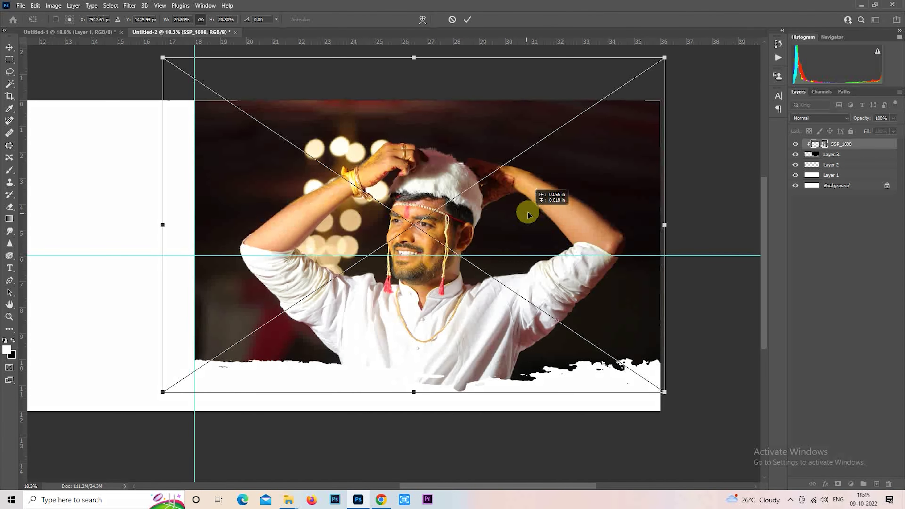
pyautogui.press('Return')
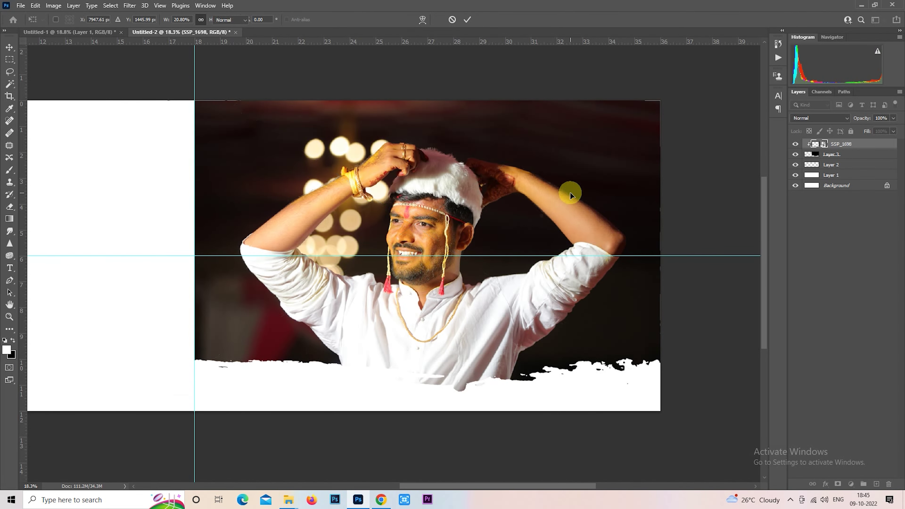
# - Select Layer 3 and marquee an area at the right page's top-right edge
pyautogui.press('m')
pyautogui.scroll(1, 666, 96)
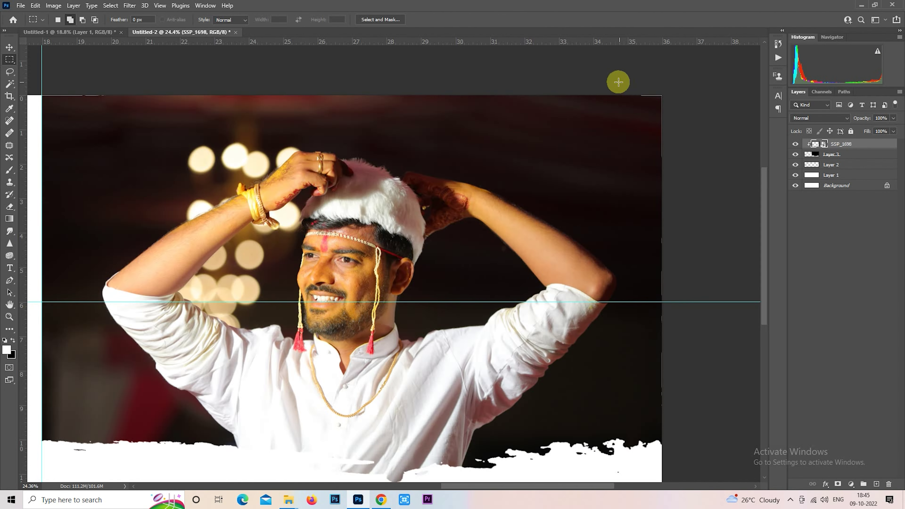
pyautogui.click(832, 154)
pyautogui.moveTo(622, 96)
pyautogui.mouseDown()
pyautogui.moveTo(632, 95)
pyautogui.moveTo(697, 203)
pyautogui.mouseUp()
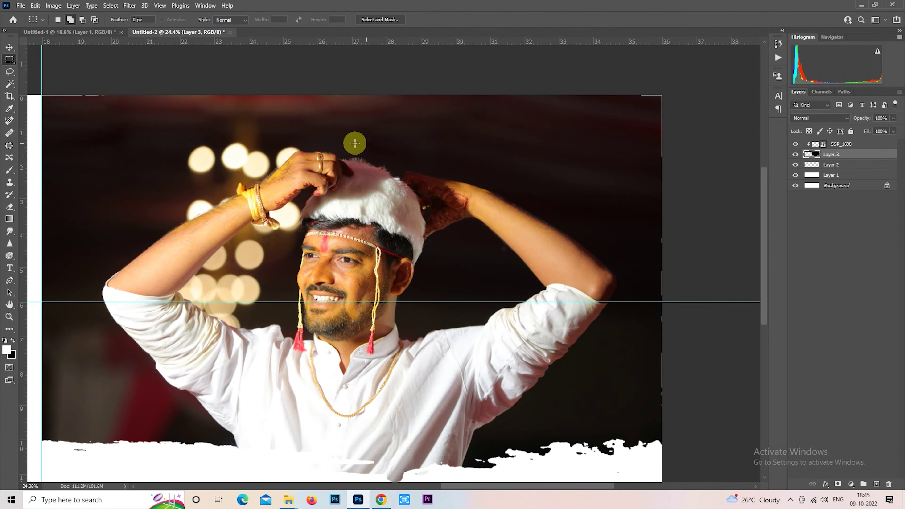
pyautogui.hscroll(-3, 465, 185)
pyautogui.hscroll(-3, 465, 186)
pyautogui.scroll(1, 349, 157)
pyautogui.scroll(2, 335, 142)
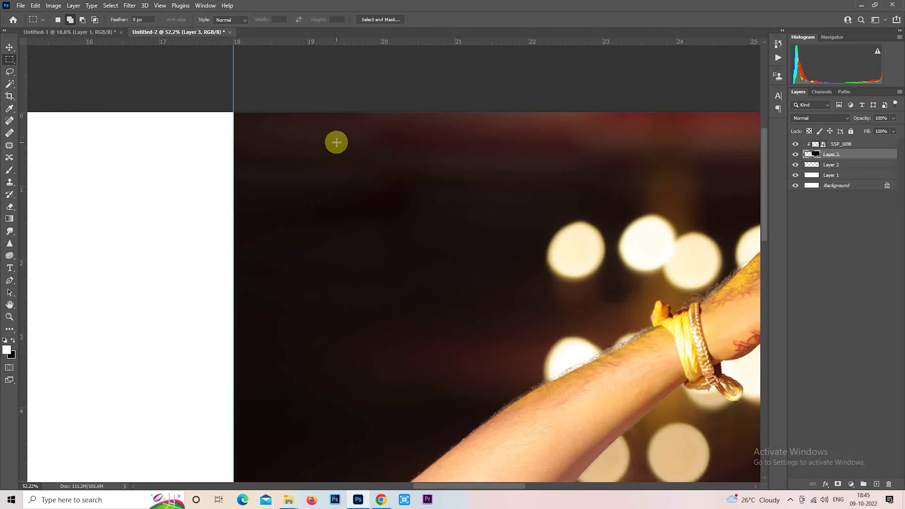
pyautogui.scroll(-1, 335, 141)
pyautogui.scroll(-3, 335, 141)
pyautogui.scroll(1, 250, 161)
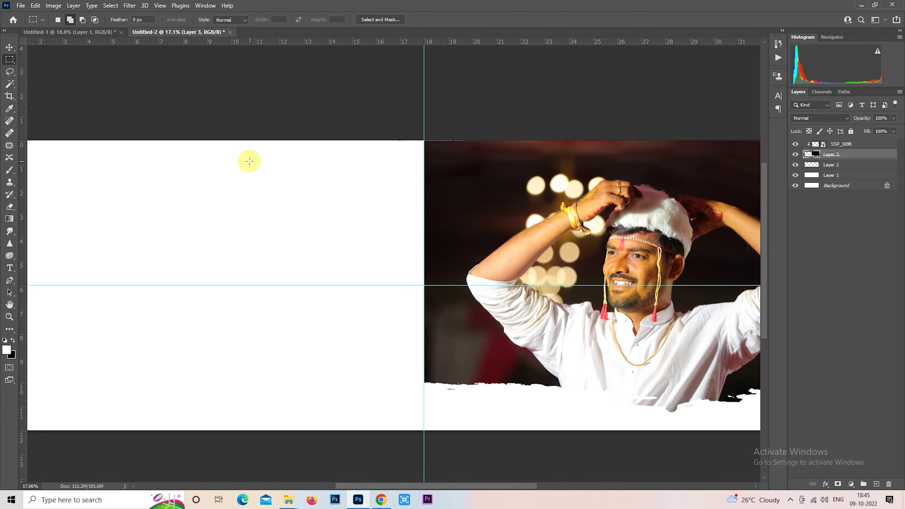
pyautogui.scroll(1, 404, 136)
# - Add a new layer above SSP_1698 and fill a wide left-page rectangle with black
pyautogui.click(829, 148)
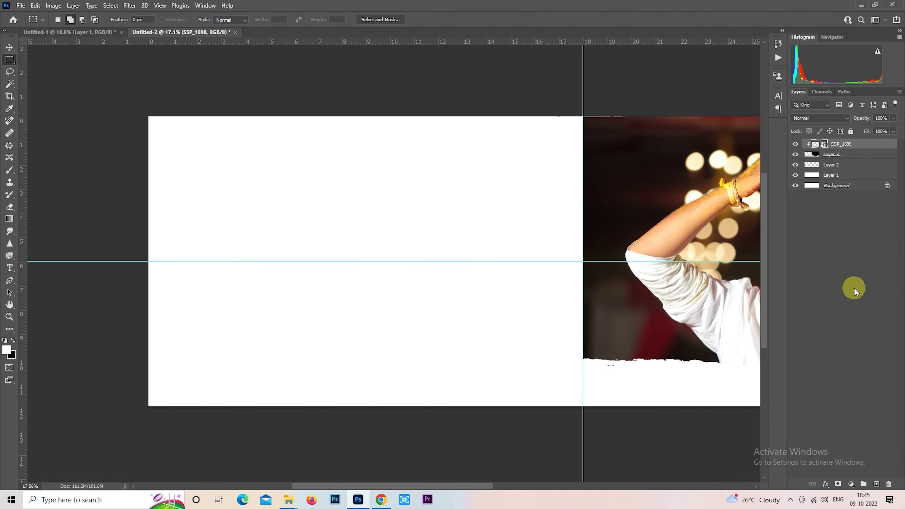
pyautogui.click(878, 484)
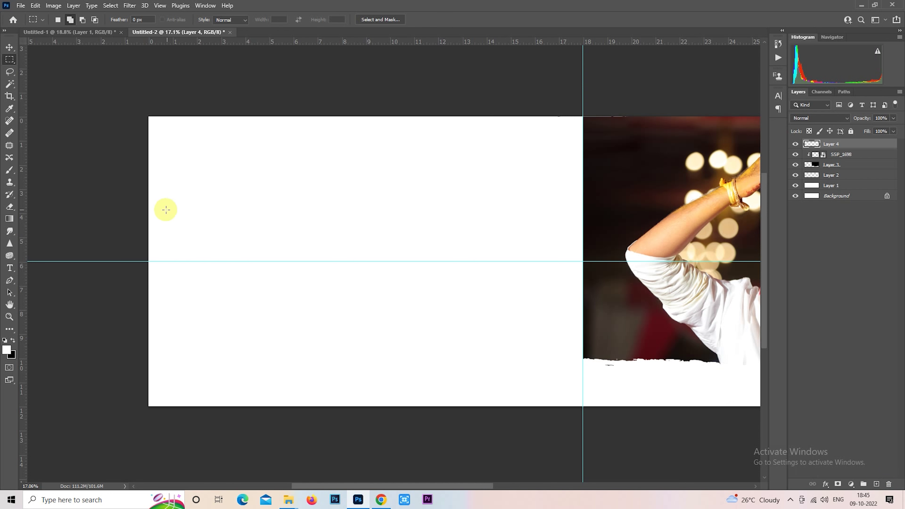
pyautogui.moveTo(198, 183); pyautogui.dragTo(519, 339)
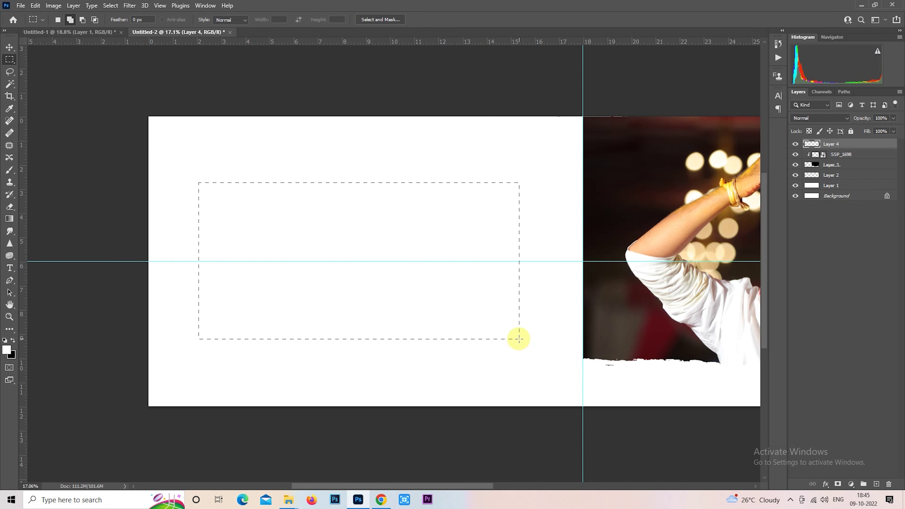
pyautogui.hotkey('ctrl', 'BackSpace')
# - Rotate the black rectangle to about -42.9°, enlarging and lengthening it into a band
pyautogui.rightClick(350, 217)
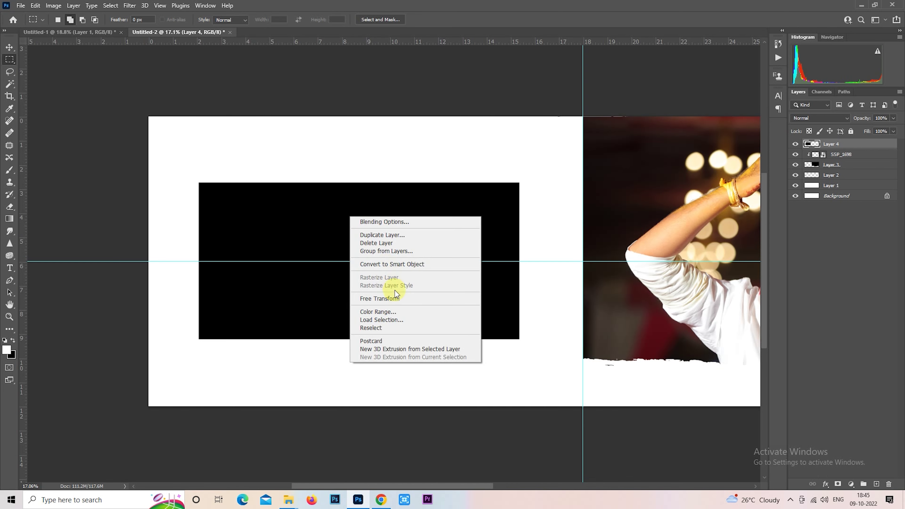
pyautogui.click(397, 299)
pyautogui.moveTo(550, 204); pyautogui.dragTo(465, 102)
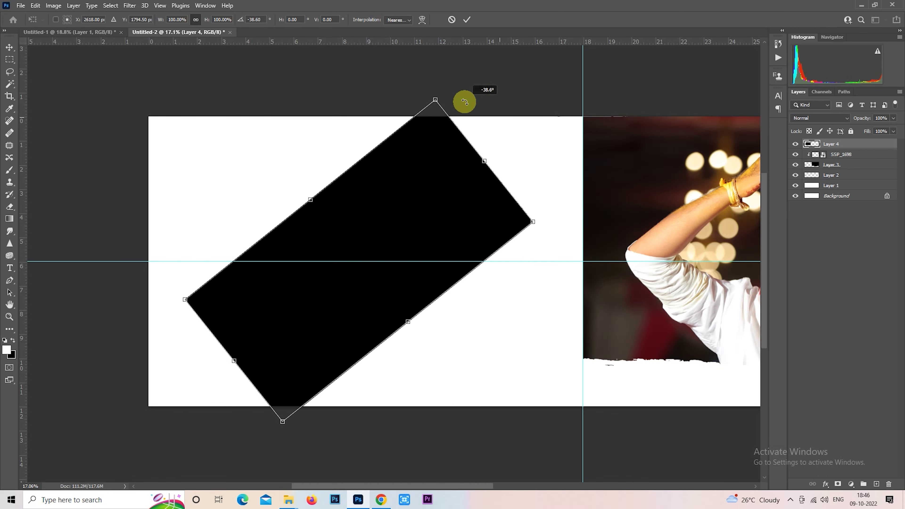
pyautogui.moveTo(487, 162); pyautogui.dragTo(511, 139)
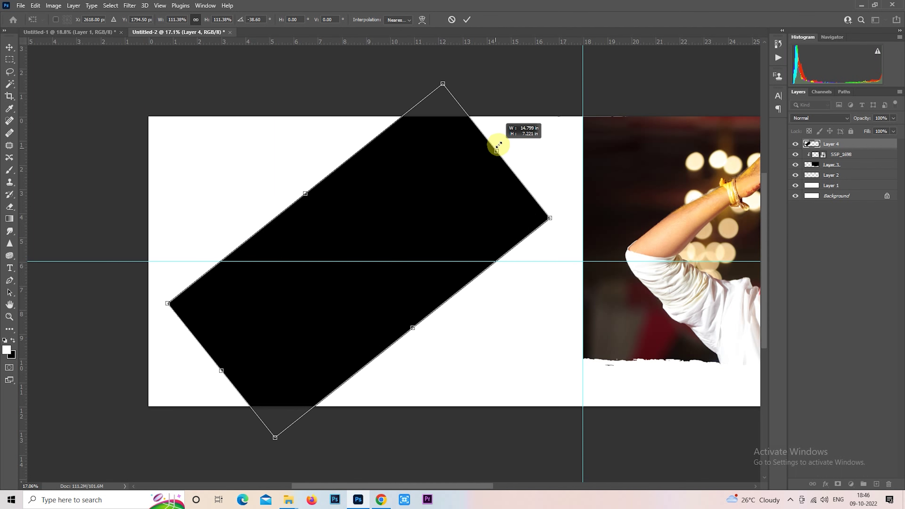
pyautogui.moveTo(409, 261)
pyautogui.mouseDown()
pyautogui.moveTo(353, 259)
pyautogui.moveTo(375, 259)
pyautogui.mouseUp()
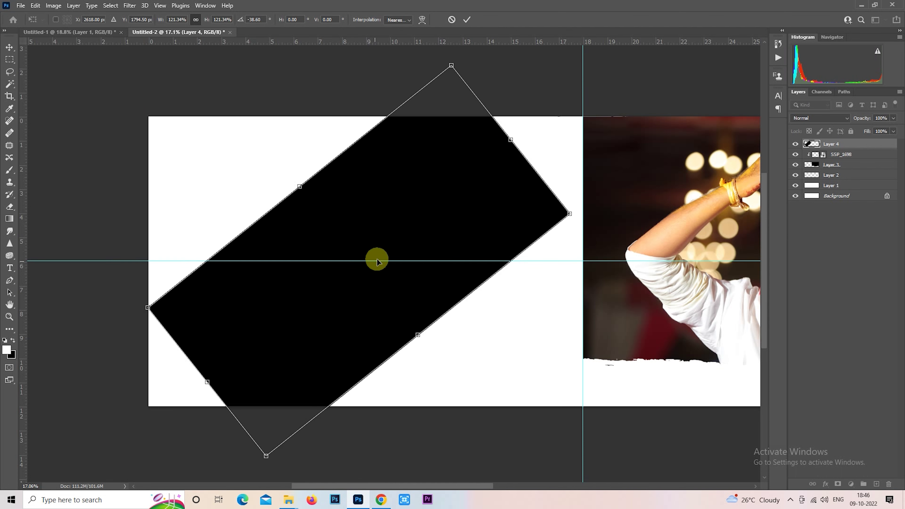
pyautogui.moveTo(434, 216); pyautogui.dragTo(363, 227)
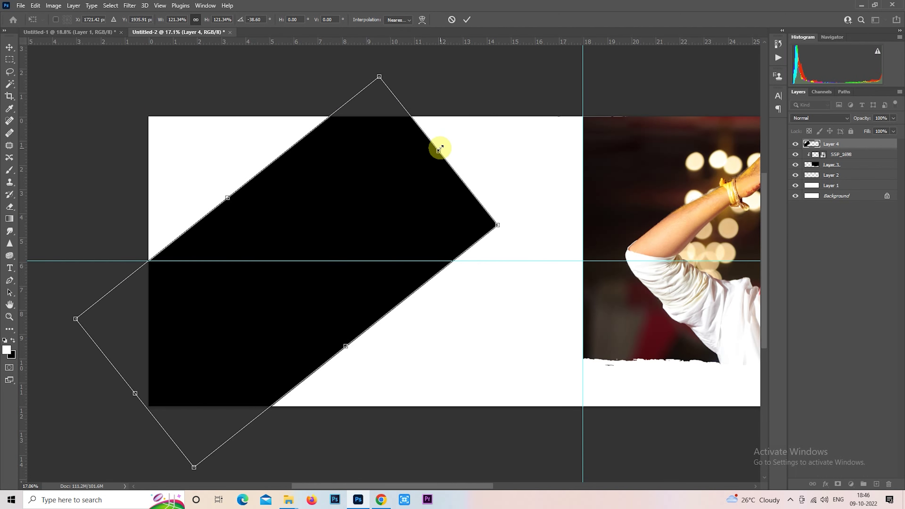
pyautogui.moveTo(440, 148); pyautogui.dragTo(470, 106)
pyautogui.moveTo(516, 125); pyautogui.dragTo(510, 113)
pyautogui.moveTo(374, 336); pyautogui.dragTo(404, 363)
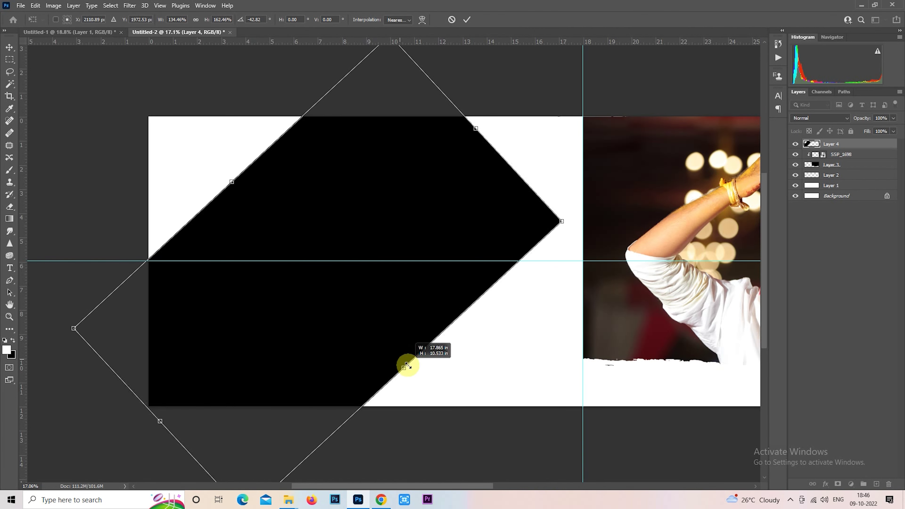
# - Refine the band's position and width at about -50.5°, commit, then switch to the Haladi folder
pyautogui.moveTo(374, 307); pyautogui.dragTo(348, 272)
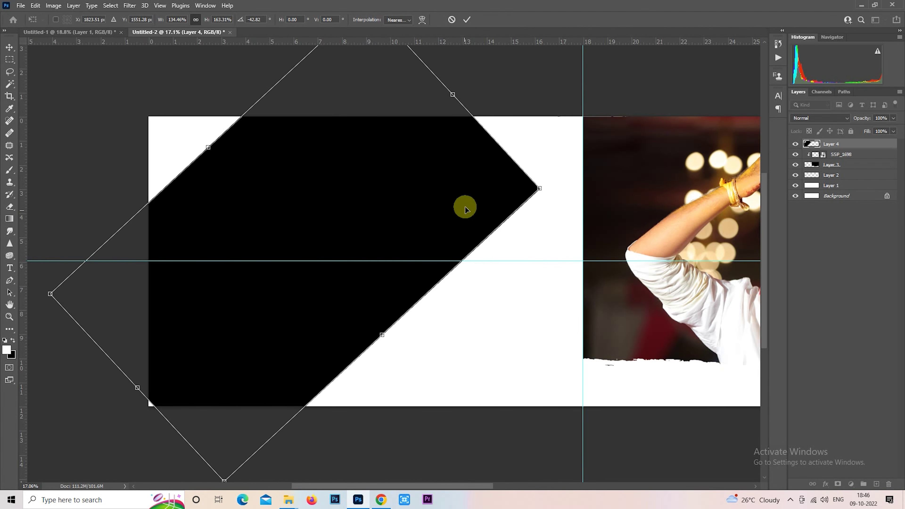
pyautogui.moveTo(456, 93); pyautogui.dragTo(535, 65)
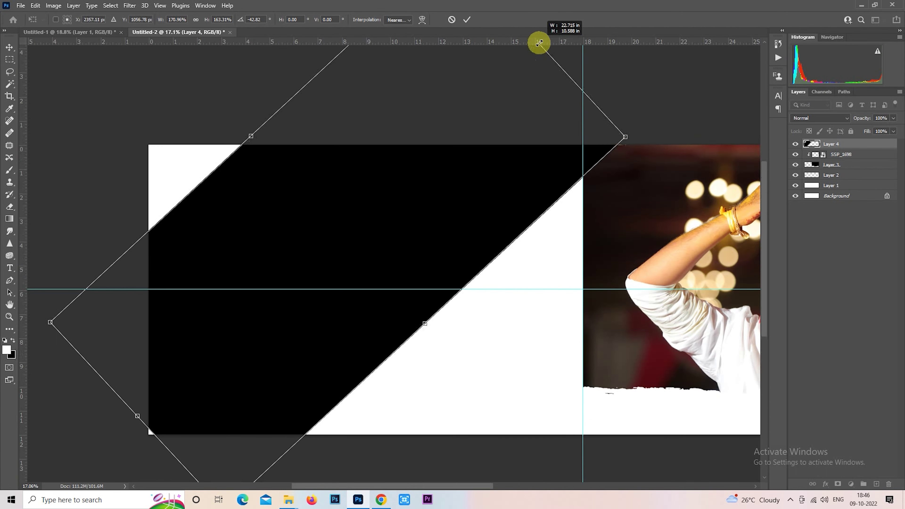
pyautogui.moveTo(498, 181); pyautogui.dragTo(472, 186)
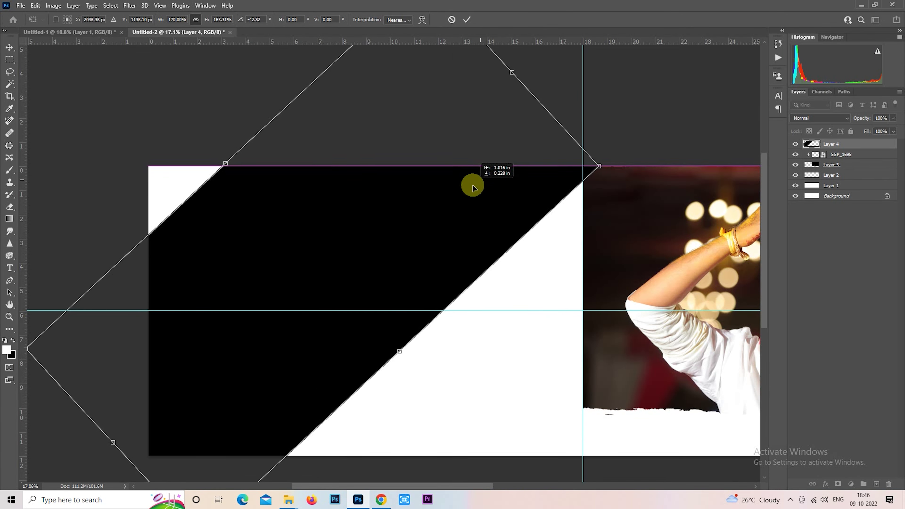
pyautogui.moveTo(399, 347); pyautogui.dragTo(391, 343)
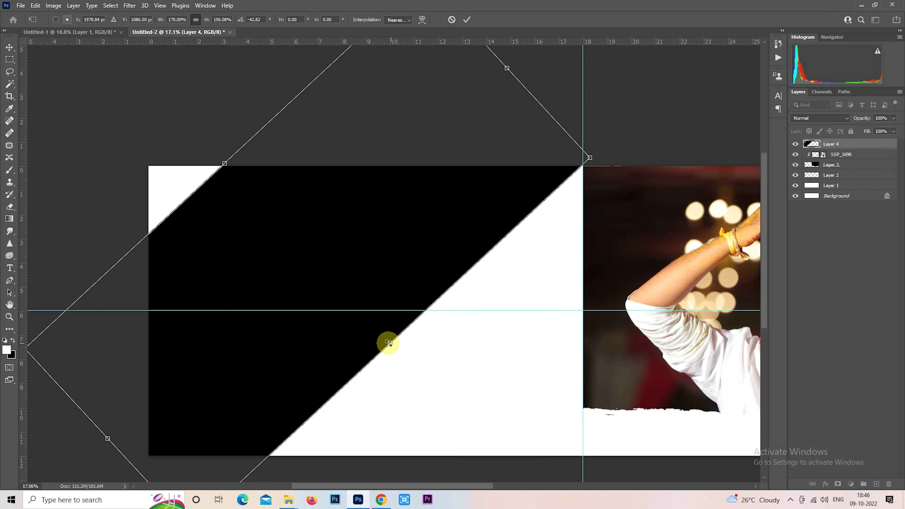
pyautogui.moveTo(608, 145); pyautogui.dragTo(598, 126)
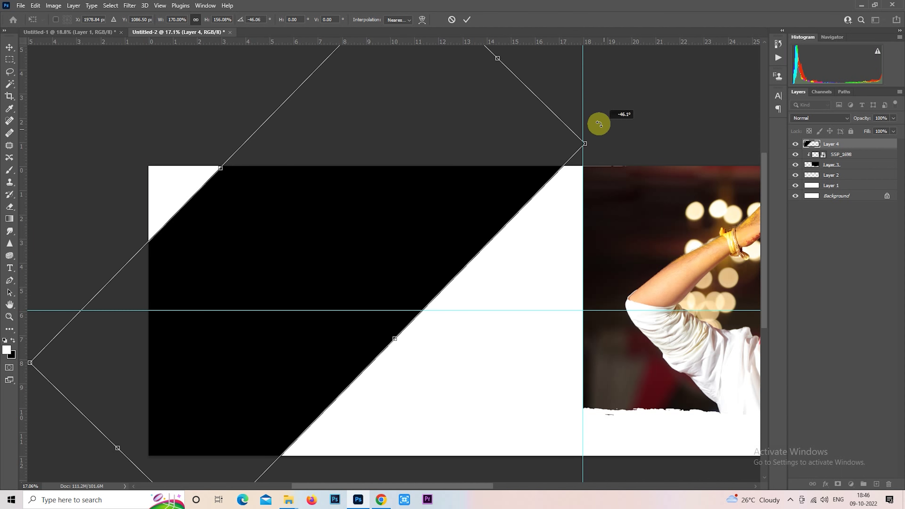
pyautogui.moveTo(218, 170); pyautogui.dragTo(235, 185)
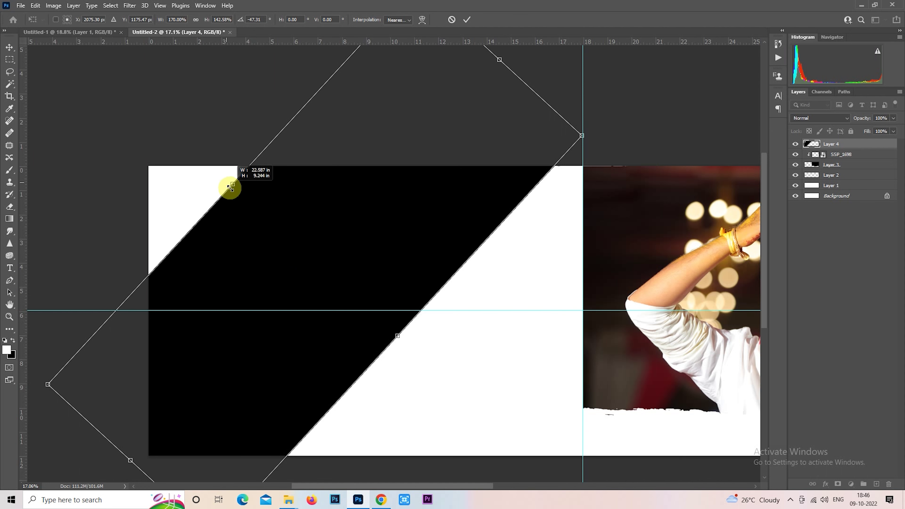
pyautogui.moveTo(357, 280); pyautogui.dragTo(347, 281)
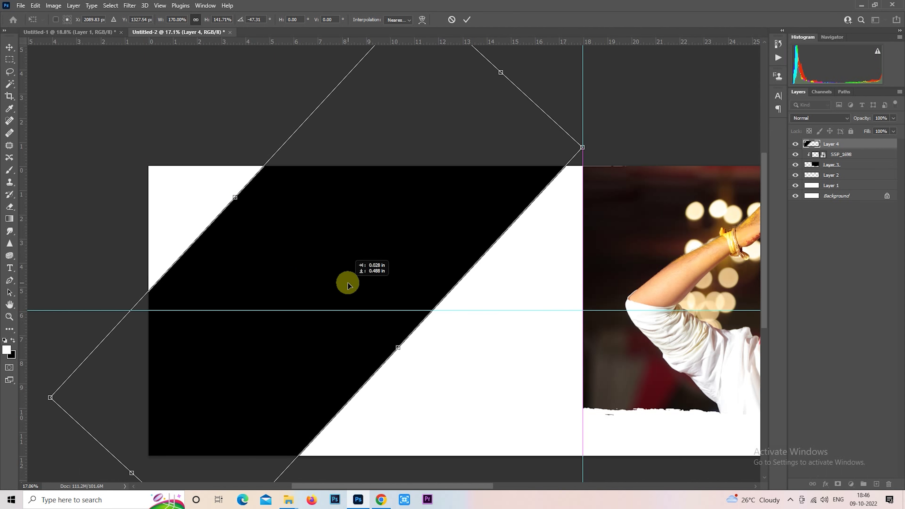
pyautogui.moveTo(633, 120); pyautogui.dragTo(620, 103)
pyautogui.scroll(-3, 422, 288)
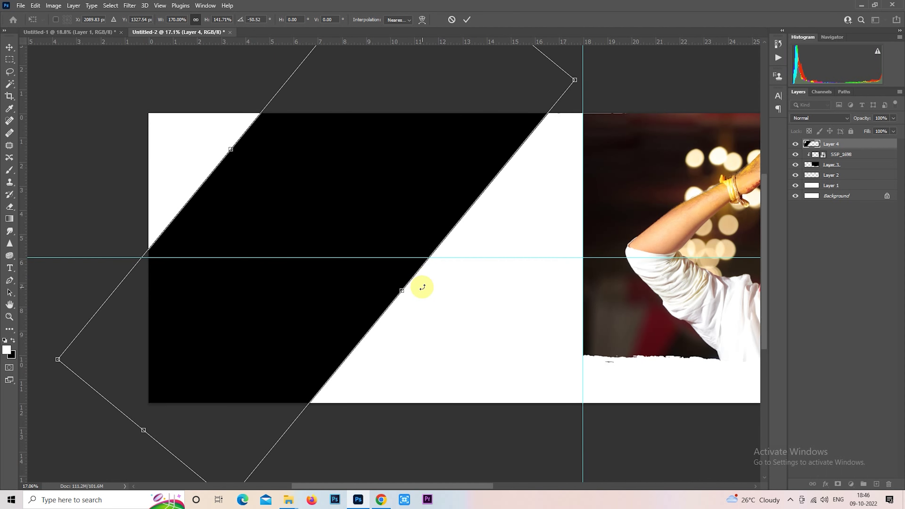
pyautogui.press('Return')
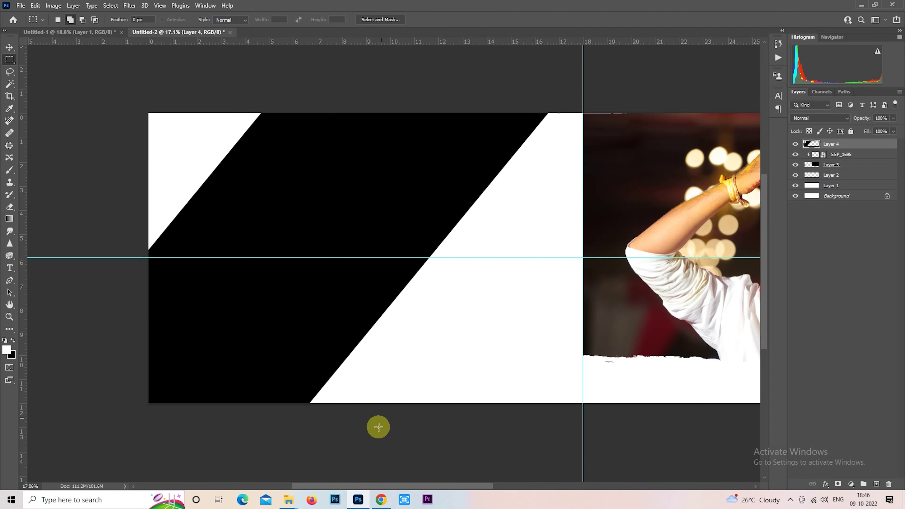
pyautogui.click(294, 500)
pyautogui.click(250, 464)
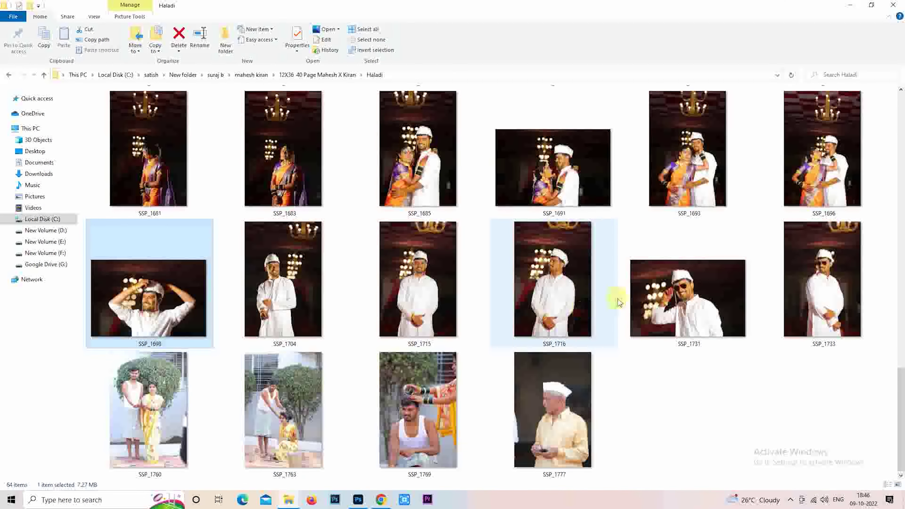
# - Place photo SSP_1731 and clip it into the diagonal band
pyautogui.moveTo(677, 303); pyautogui.dragTo(359, 292)
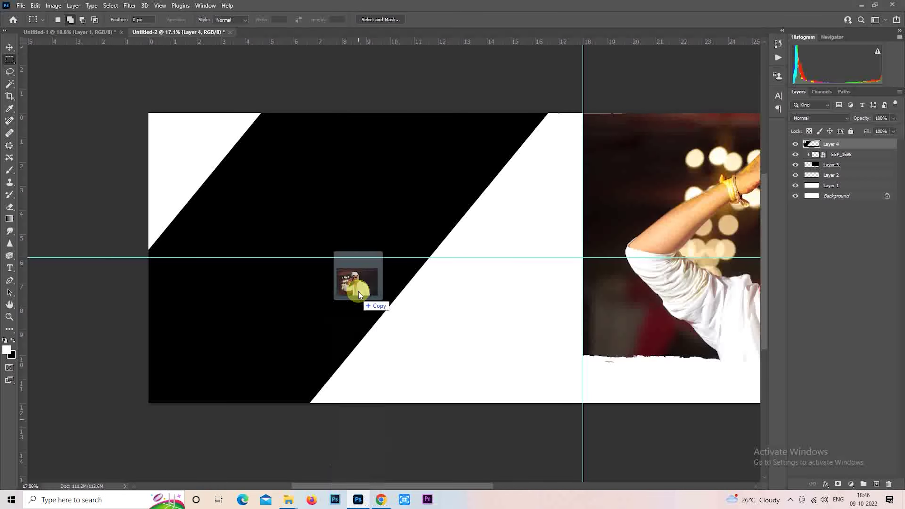
pyautogui.moveTo(553, 264); pyautogui.dragTo(452, 263)
pyautogui.press('Return')
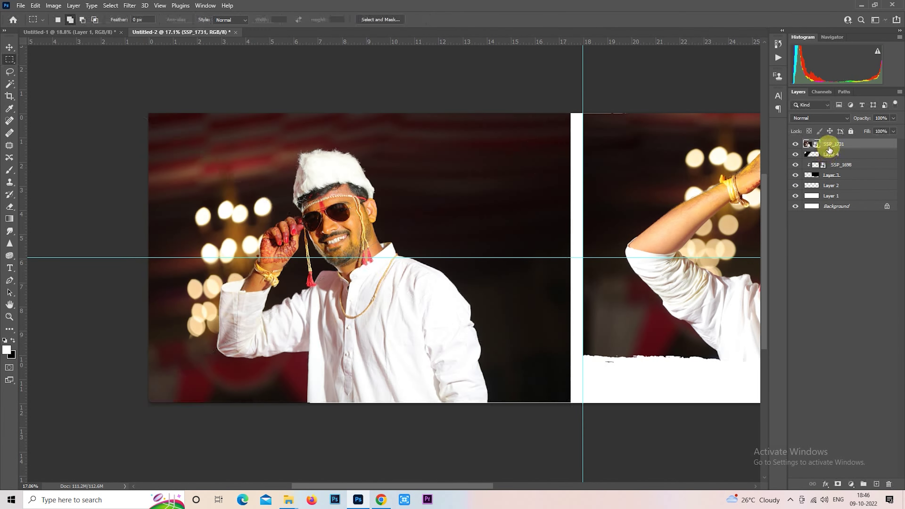
pyautogui.rightClick(829, 144)
pyautogui.click(759, 293)
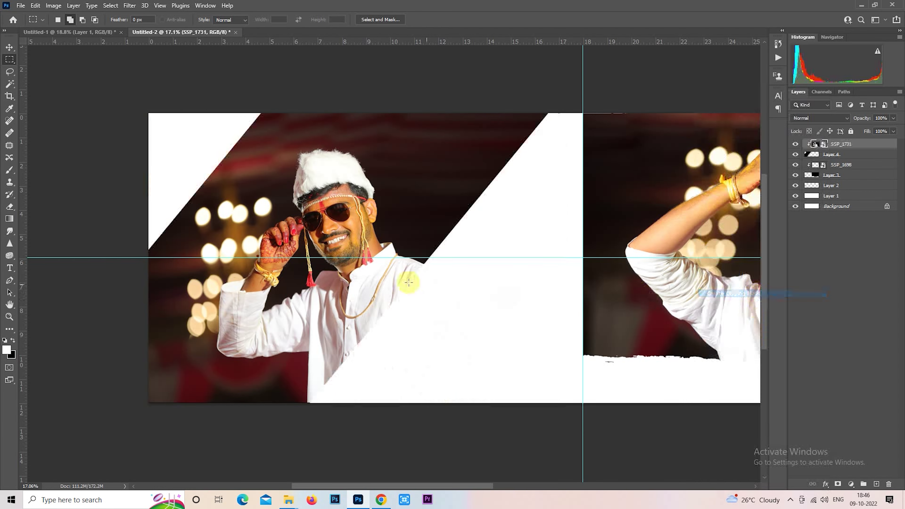
# - Enlarge the clipped SSP_1731 photo to about 20.31% and reposition it inside the frame
pyautogui.rightClick(332, 222)
pyautogui.click(383, 360)
pyautogui.moveTo(473, 288); pyautogui.dragTo(436, 290)
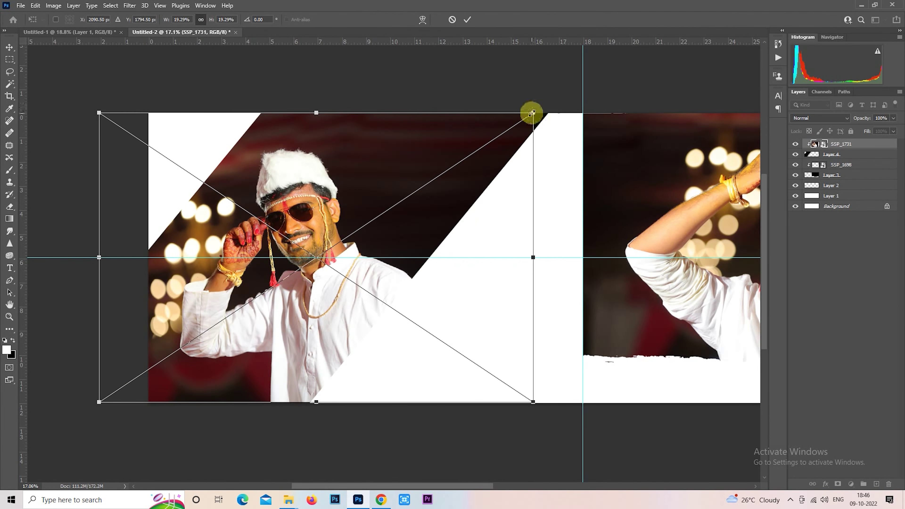
pyautogui.moveTo(532, 113); pyautogui.dragTo(545, 102)
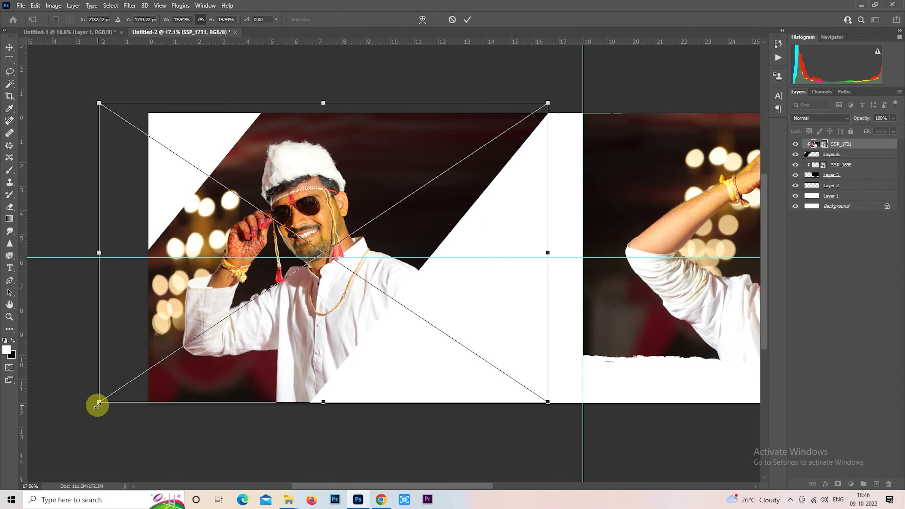
pyautogui.moveTo(99, 402); pyautogui.dragTo(102, 409)
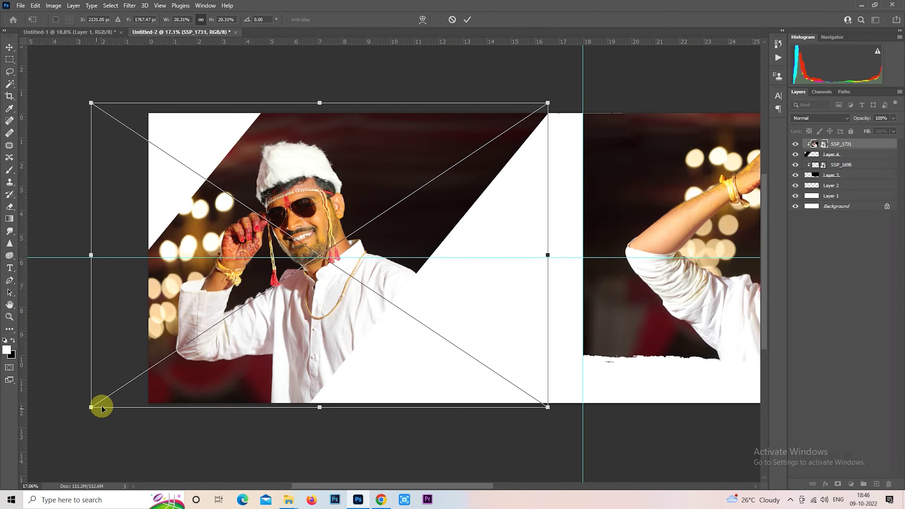
pyautogui.moveTo(340, 313)
pyautogui.mouseDown()
pyautogui.moveTo(365, 277)
pyautogui.moveTo(346, 273)
pyautogui.mouseUp()
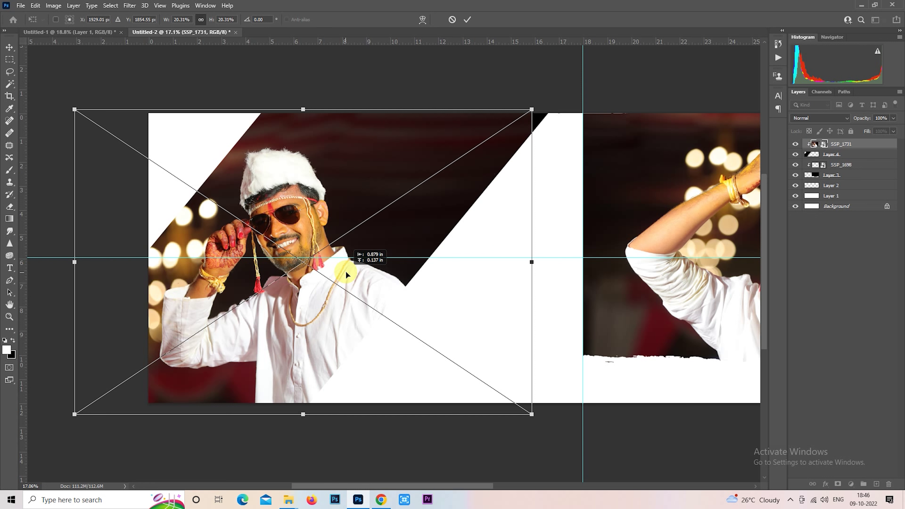
pyautogui.moveTo(346, 272); pyautogui.dragTo(346, 272)
# - Narrow the Layer 4 diagonal shape from its right edge
pyautogui.click(813, 155)
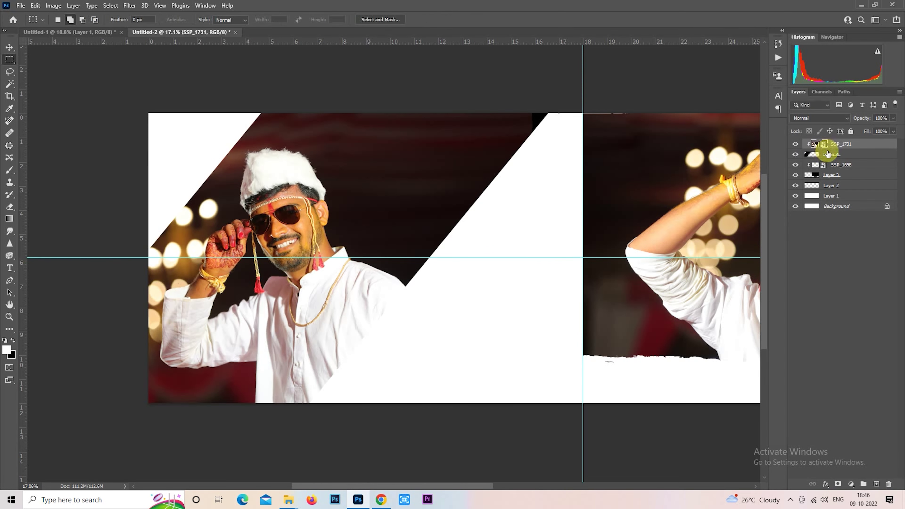
pyautogui.rightClick(353, 219)
pyautogui.click(398, 300)
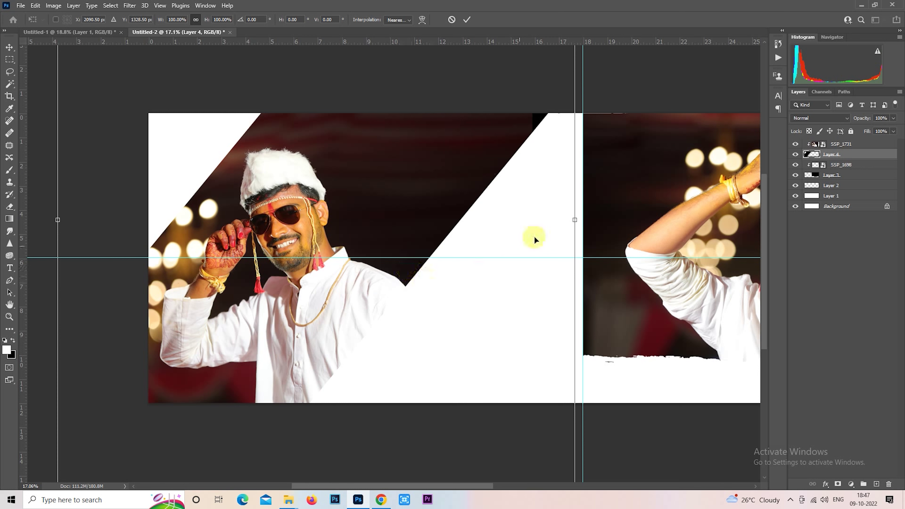
pyautogui.moveTo(576, 218); pyautogui.dragTo(555, 213)
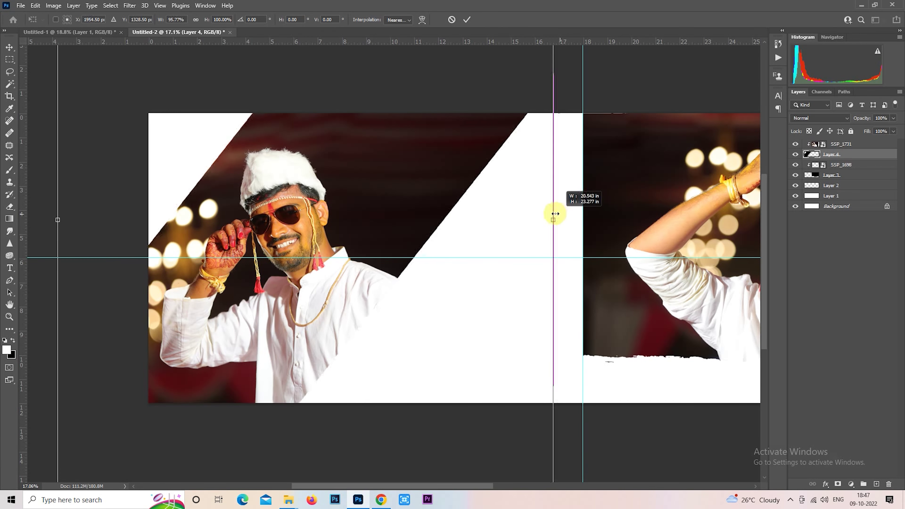
pyautogui.click(815, 166)
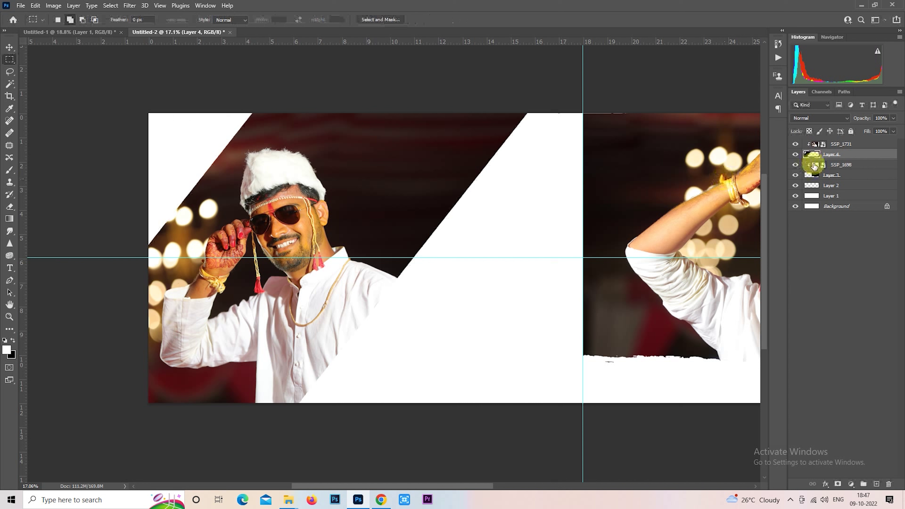
# - Nudge the SSP_1731 photo slightly upward
pyautogui.click(840, 146)
pyautogui.rightClick(391, 197)
pyautogui.click(454, 336)
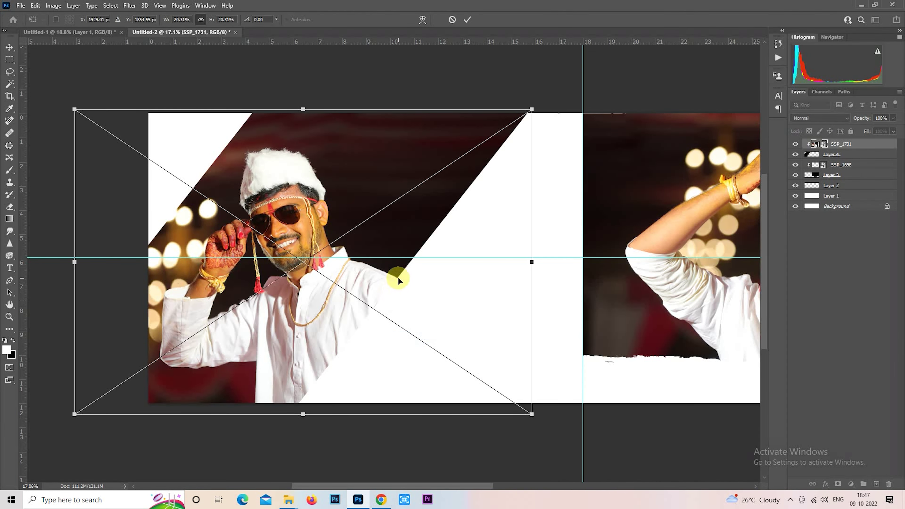
pyautogui.moveTo(399, 278); pyautogui.dragTo(399, 275)
pyautogui.press('Return')
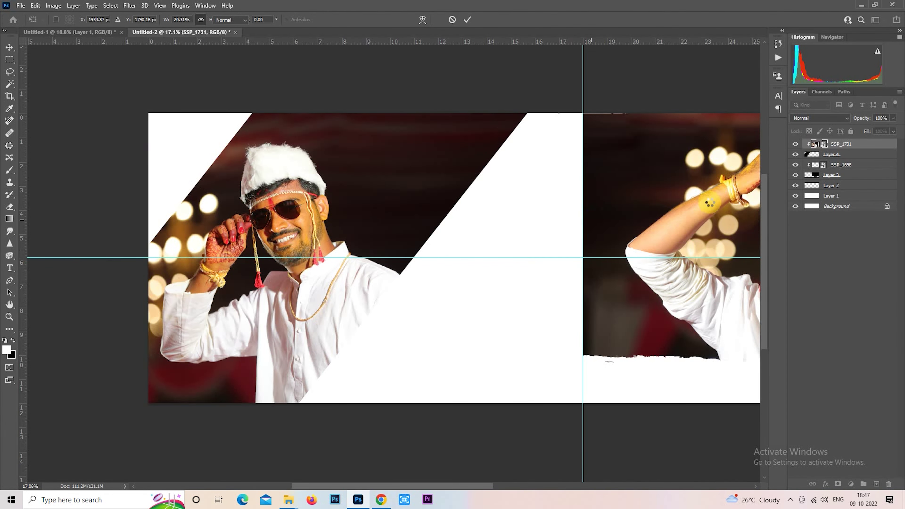
# - Select Layer 1 and pick the standing groom photo SSP_1733 in the Haladi folder
pyautogui.click(830, 198)
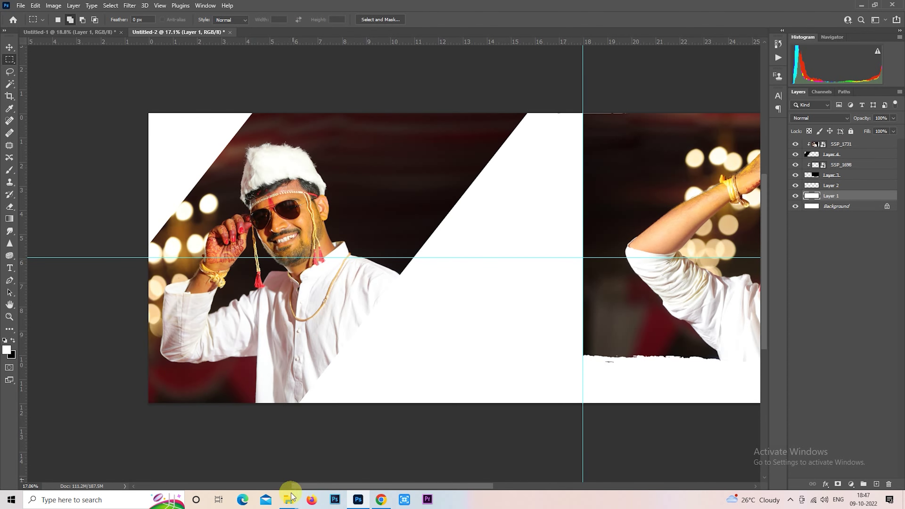
pyautogui.click(238, 460)
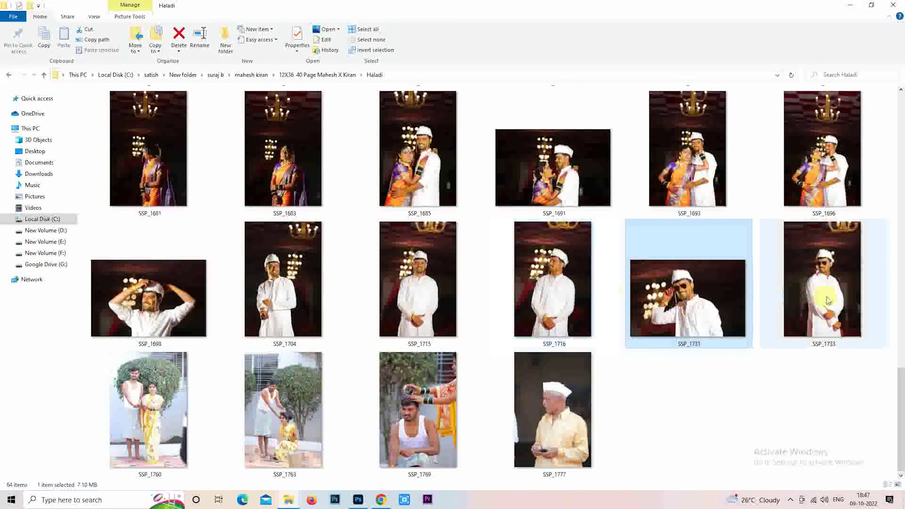
pyautogui.click(831, 287)
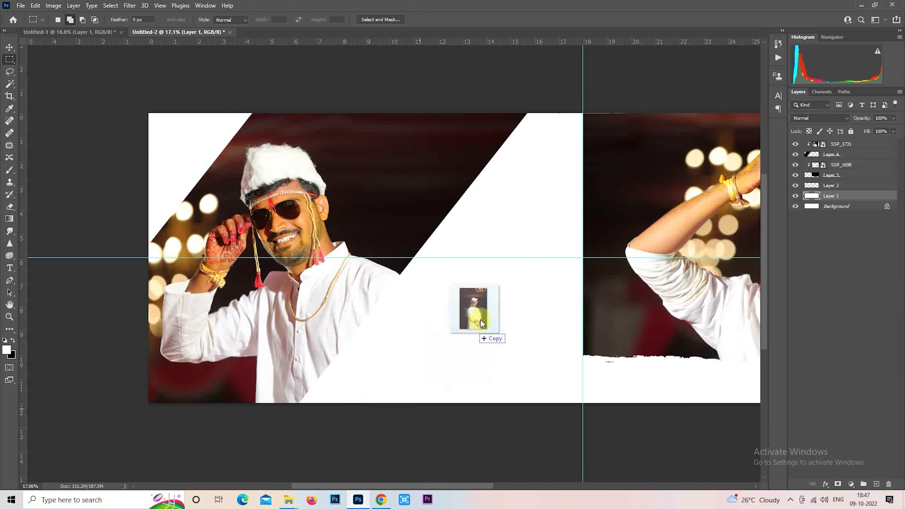
# - Place SSP_1733 in the central gap, enlarged to about 13.58%
pyautogui.moveTo(833, 289)
pyautogui.mouseDown()
pyautogui.moveTo(487, 320)
pyautogui.moveTo(541, 277)
pyautogui.mouseUp()
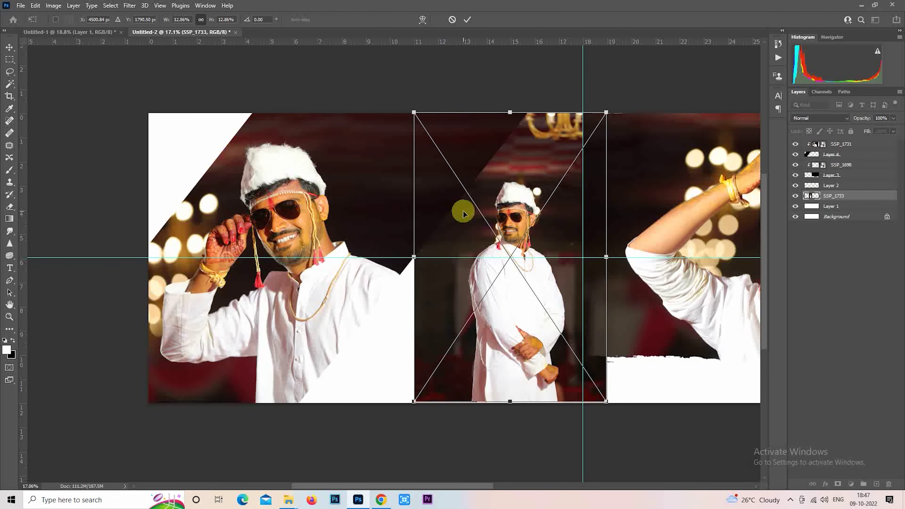
pyautogui.moveTo(413, 111); pyautogui.dragTo(405, 97)
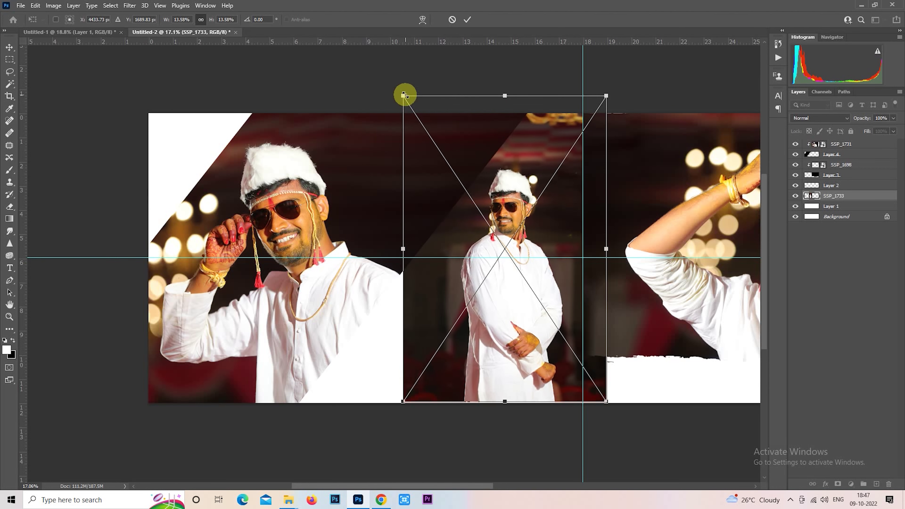
pyautogui.press('Return')
# - Set the middle photo to 50% opacity and add an empty Layer 5 above Layer 1
pyautogui.press('m')
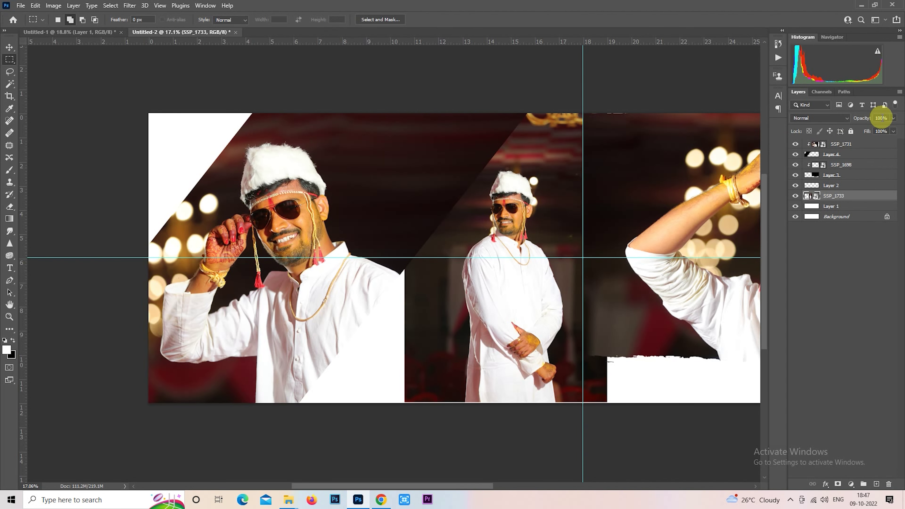
pyautogui.write('50')
pyautogui.press('Return')
pyautogui.click(834, 206)
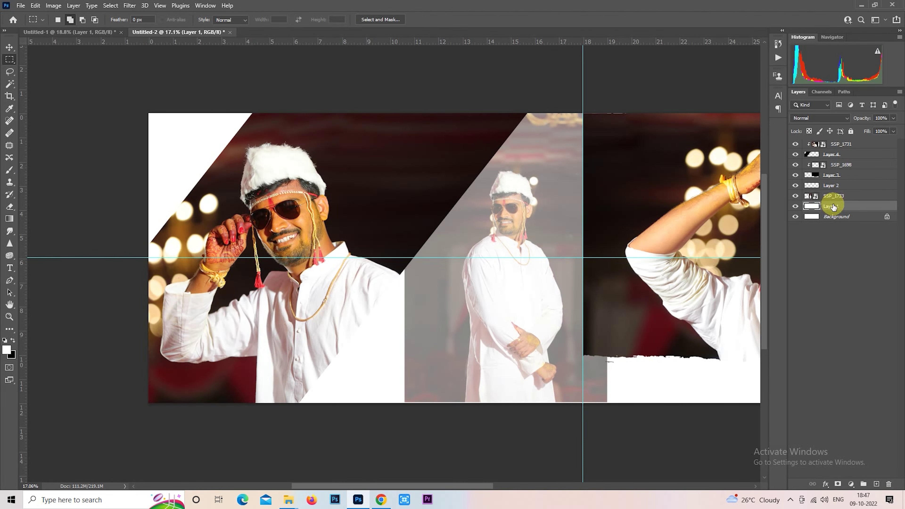
pyautogui.click(878, 484)
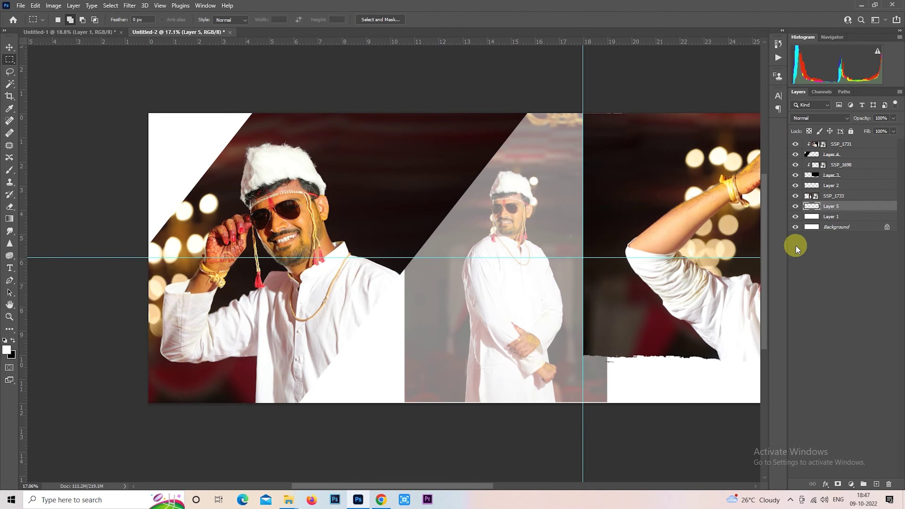
# - Hide SSP_1733 and fill a white rectangle on Layer 5 between the diagonal edge and page fold
pyautogui.click(795, 197)
pyautogui.moveTo(446, 112)
pyautogui.mouseDown()
pyautogui.moveTo(568, 426)
pyautogui.moveTo(582, 420)
pyautogui.mouseUp()
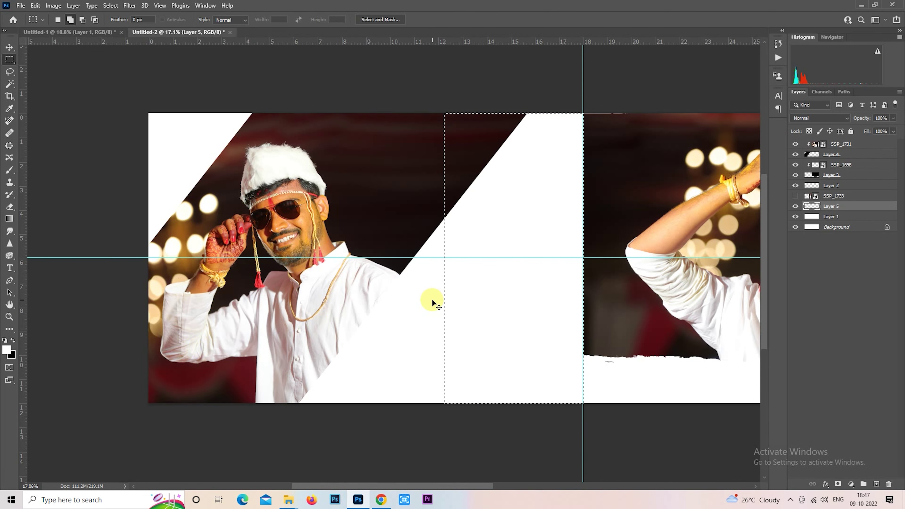
pyautogui.hotkey('ctrl', 'BackSpace')
pyautogui.click(13, 340)
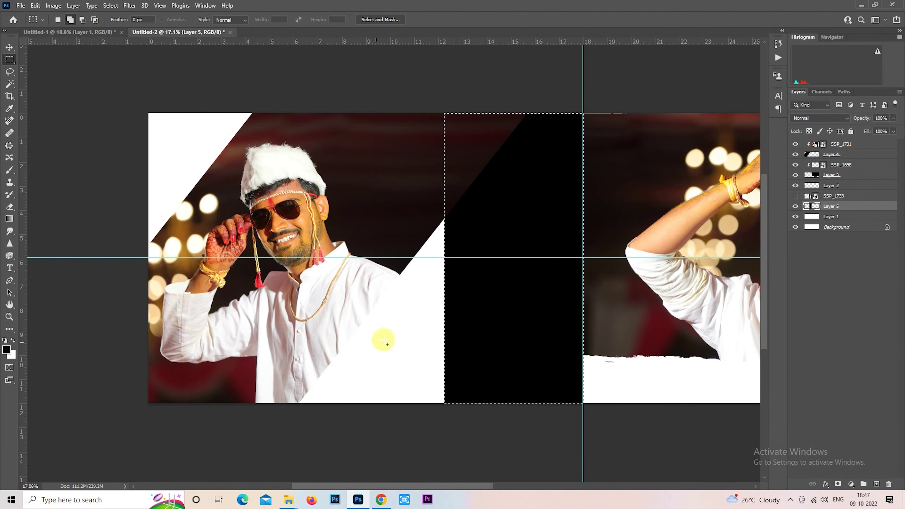
pyautogui.hotkey('ctrl', 'x')
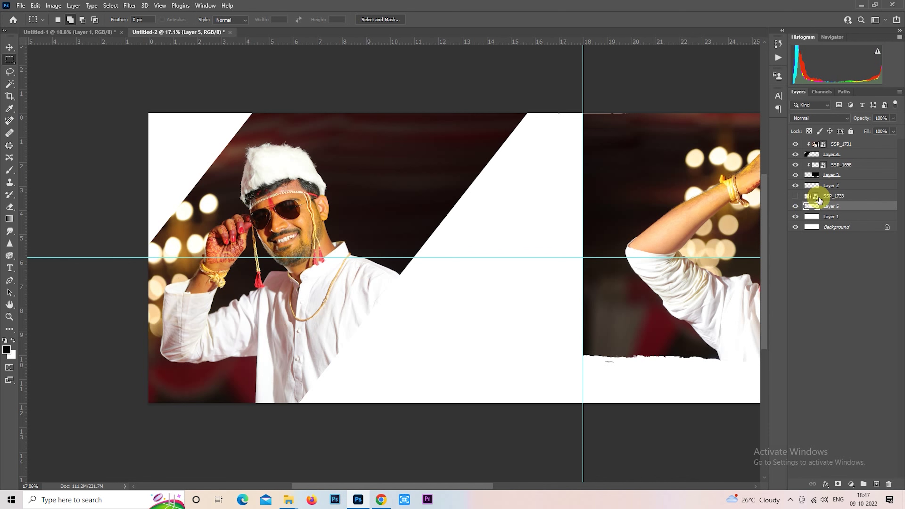
# - Show SSP_1733 again and clip it to the Layer 5 rectangle
pyautogui.click(796, 195)
pyautogui.rightClick(836, 196)
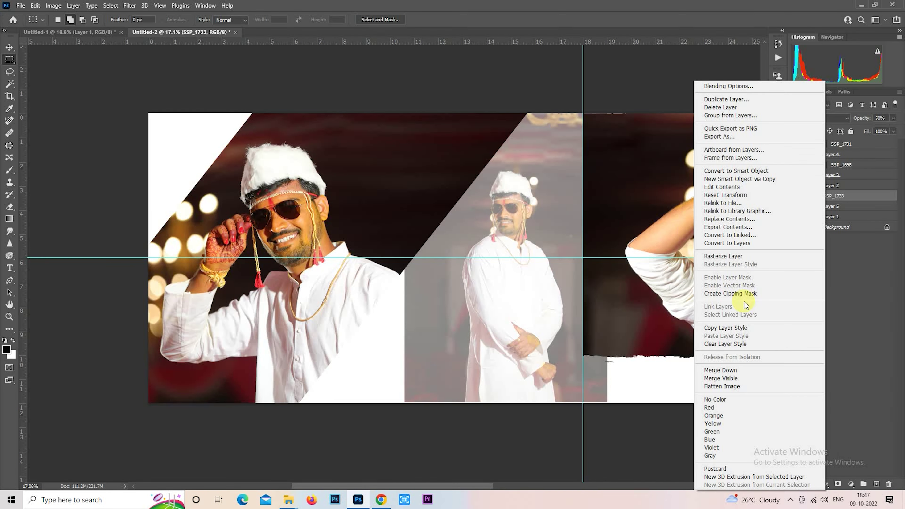
pyautogui.click(735, 293)
# - Widen the Layer 5 rectangle to the diagonal edge and add empty Layer 6 at the top
pyautogui.click(830, 206)
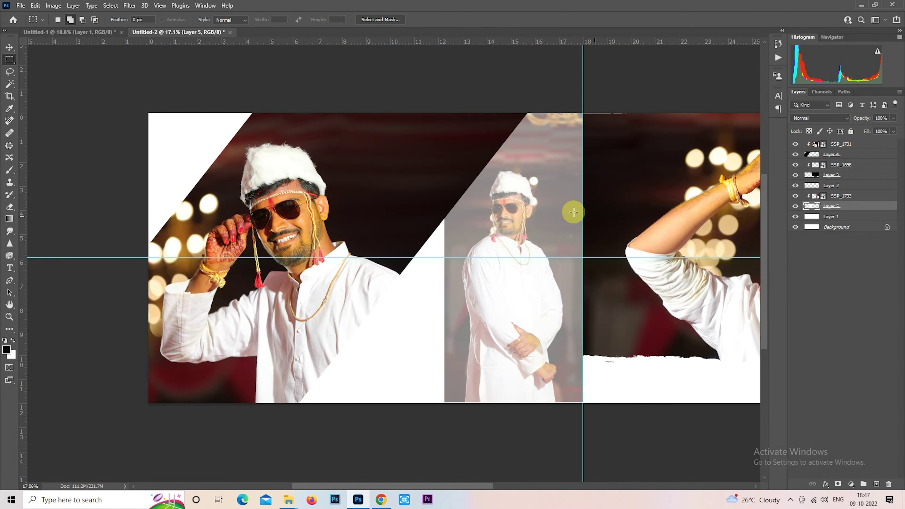
pyautogui.rightClick(545, 196)
pyautogui.click(573, 281)
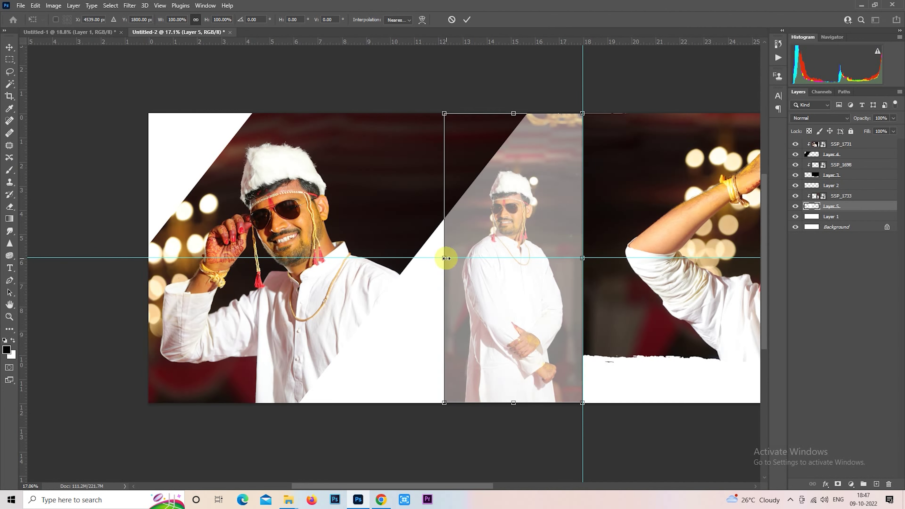
pyautogui.moveTo(445, 258); pyautogui.dragTo(440, 258)
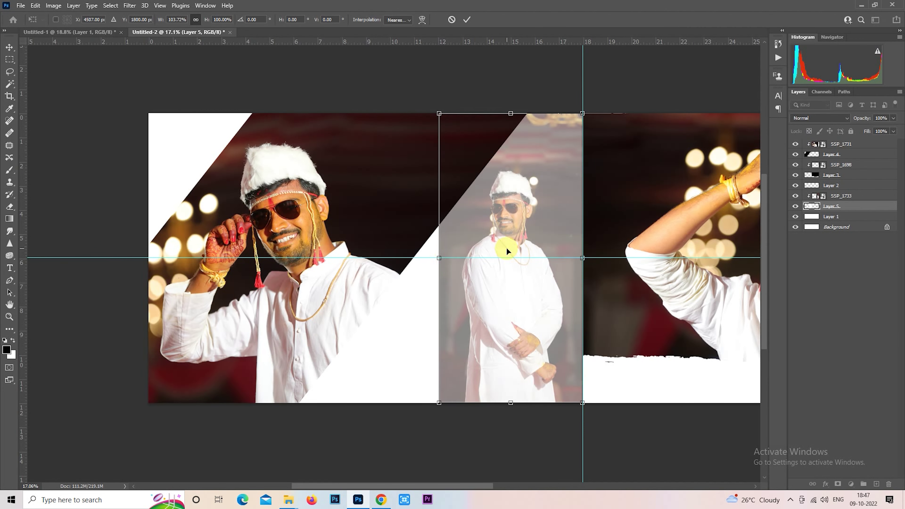
pyautogui.press('Return')
pyautogui.click(848, 145)
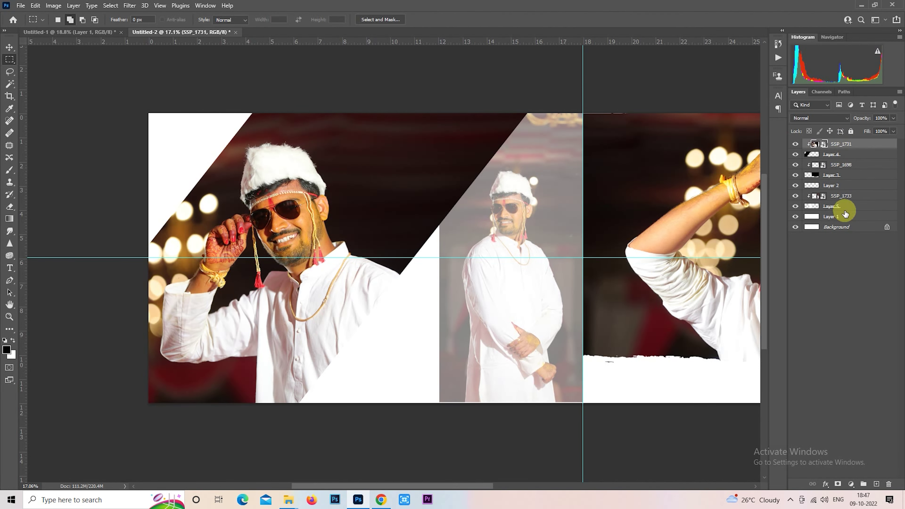
pyautogui.click(877, 484)
# - Select a rectangle between the two photos on Layer 6 and fill it with black
pyautogui.scroll(3, 435, 374)
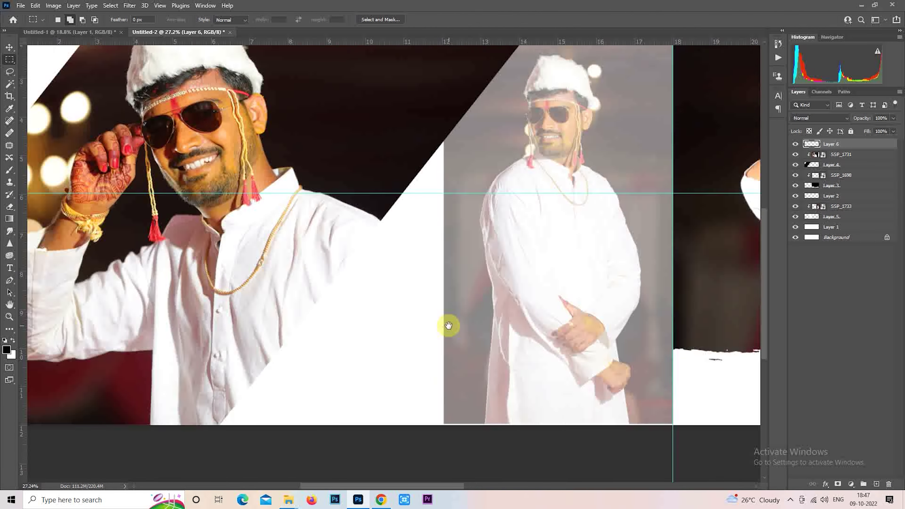
pyautogui.moveTo(449, 323); pyautogui.dragTo(410, 263)
pyautogui.moveTo(357, 269); pyautogui.dragTo(347, 245)
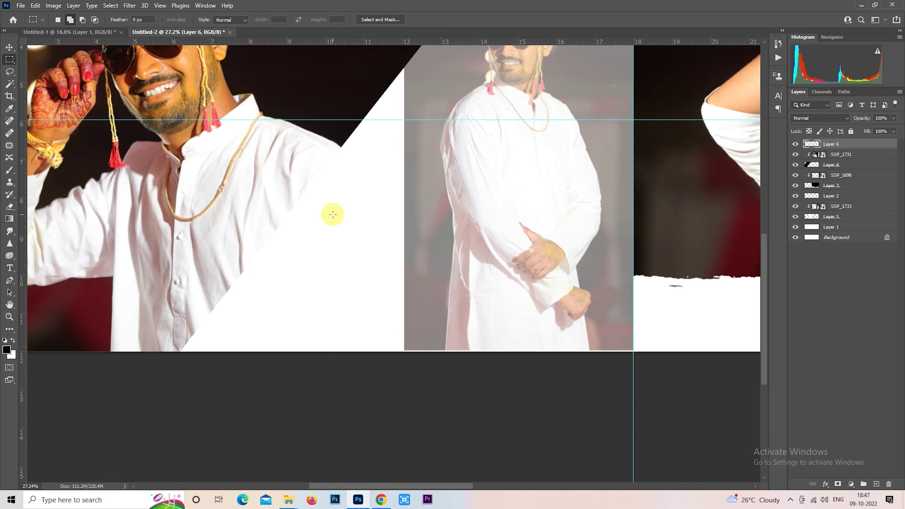
pyautogui.moveTo(333, 214)
pyautogui.mouseDown()
pyautogui.moveTo(363, 309)
pyautogui.moveTo(408, 322)
pyautogui.mouseUp()
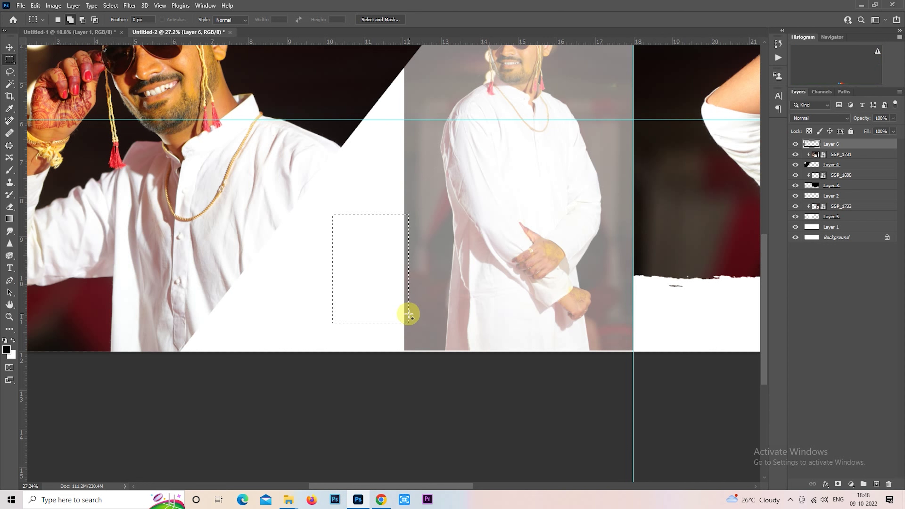
pyautogui.hotkey('ctrl', 'BackSpace')
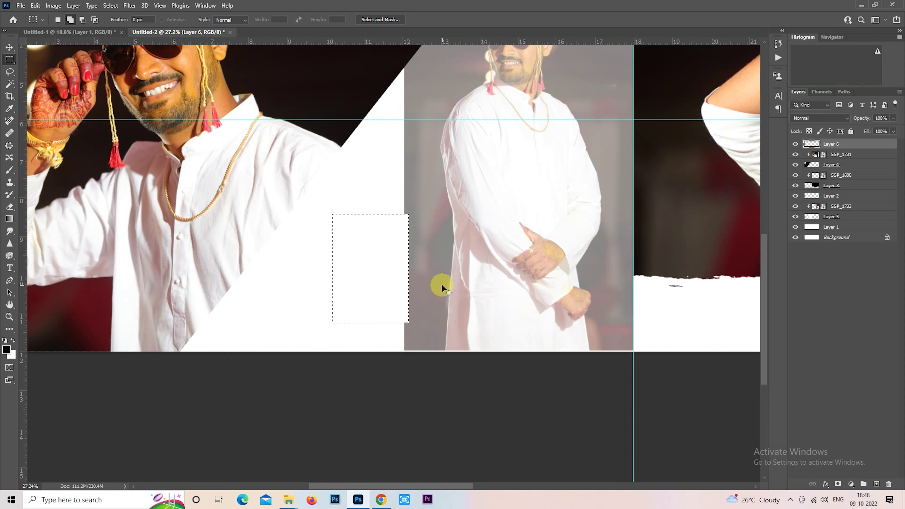
pyautogui.press('d')
pyautogui.press('x')
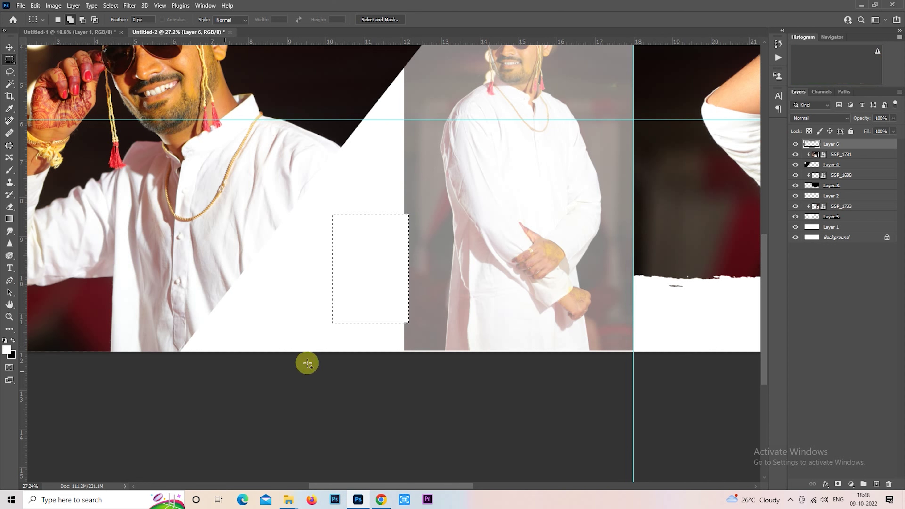
pyautogui.hotkey('ctrl', 'BackSpace')
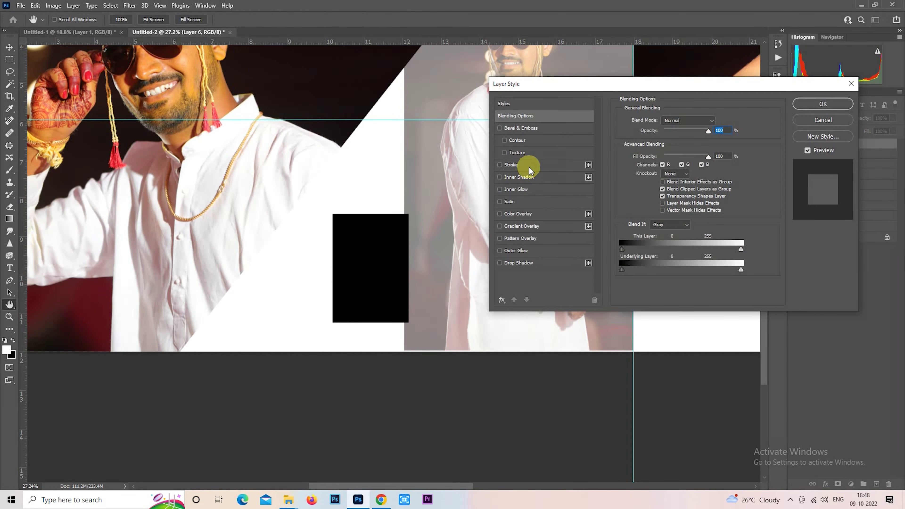
# - Give the black Layer 6 rectangle a white stroke border
pyautogui.click(529, 166)
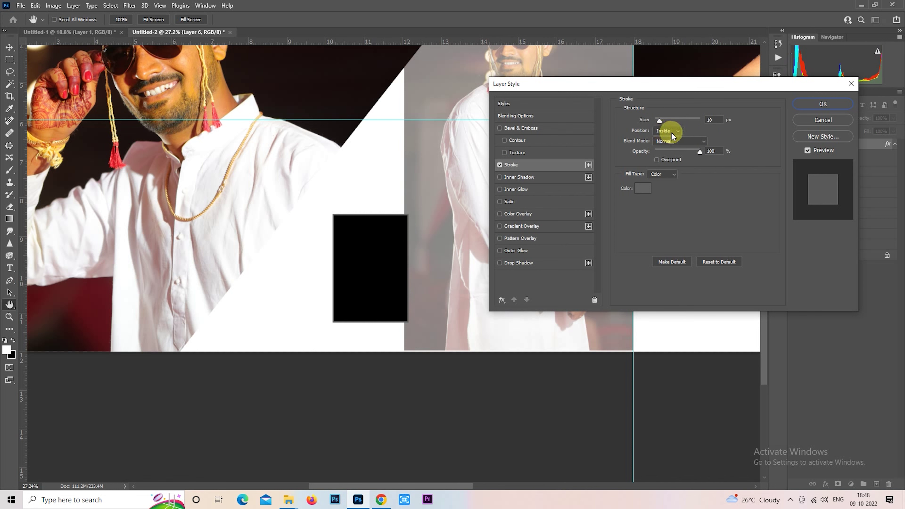
pyautogui.click(635, 190)
pyautogui.moveTo(626, 228); pyautogui.dragTo(568, 121)
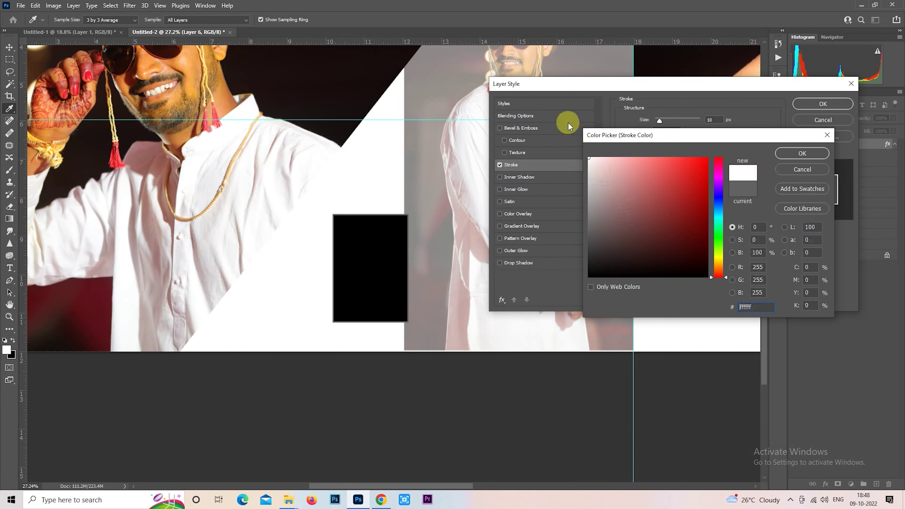
pyautogui.click(782, 154)
pyautogui.click(808, 110)
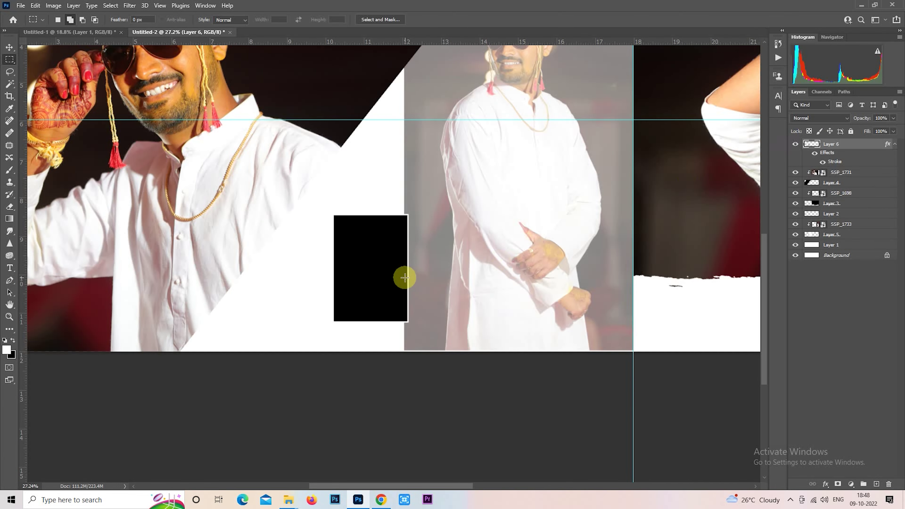
# - Duplicate the bordered rectangle, place the copy beside it, and shift both slightly left and down
pyautogui.hotkey('ctrl', 'j')
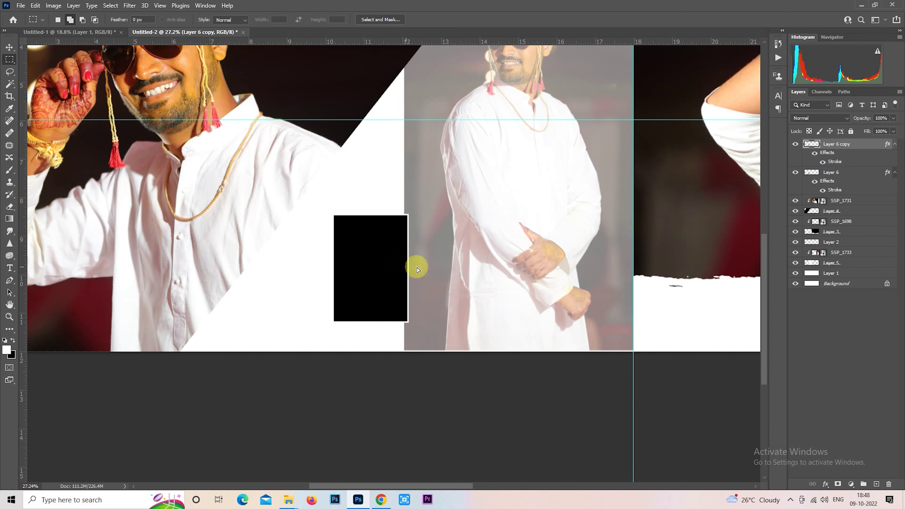
pyautogui.moveTo(417, 269)
pyautogui.mouseDown()
pyautogui.moveTo(477, 263)
pyautogui.moveTo(438, 257)
pyautogui.moveTo(453, 252)
pyautogui.mouseUp()
pyautogui.scroll(1, 433, 252)
pyautogui.scroll(2, 432, 251)
pyautogui.scroll(-2, 434, 246)
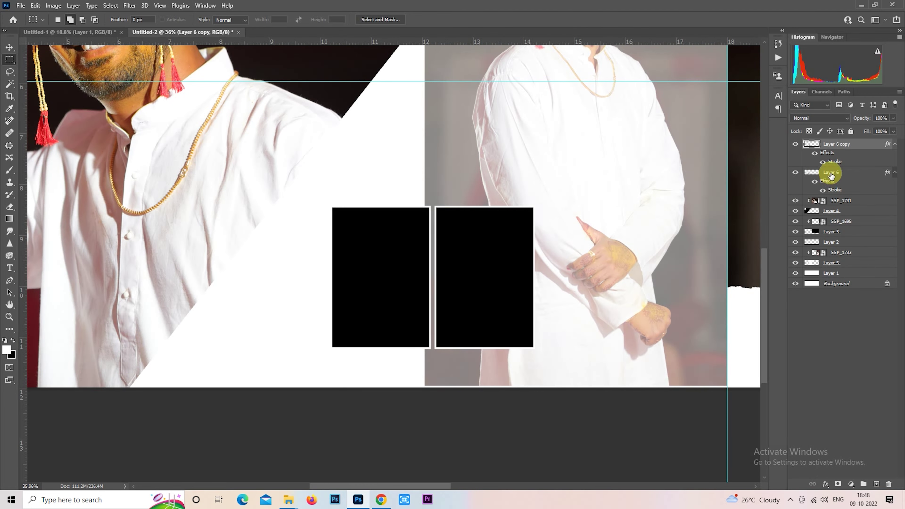
pyautogui.keyDown('shift'); pyautogui.click(807, 182); pyautogui.keyUp('shift')
pyautogui.rightClick(413, 265)
pyautogui.click(459, 350)
pyautogui.moveTo(462, 324); pyautogui.dragTo(463, 287)
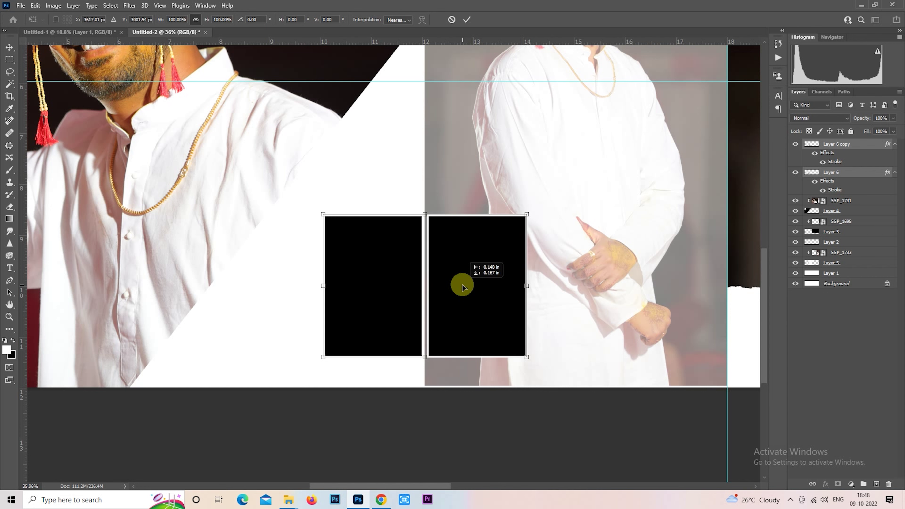
pyautogui.press('Return')
# - Drag photos SSP_1704 and SSP_1716 from the Haladi folder into the album
pyautogui.click(829, 168)
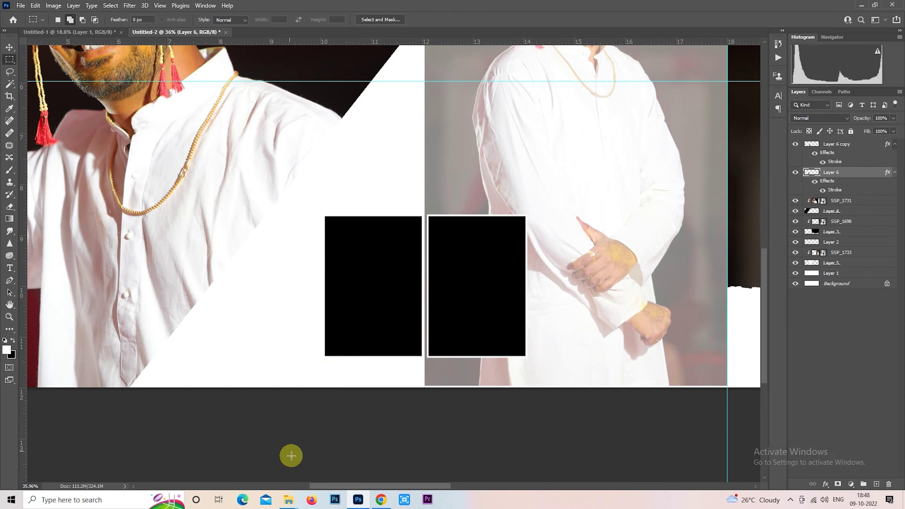
pyautogui.moveTo(288, 500)
pyautogui.click(249, 460)
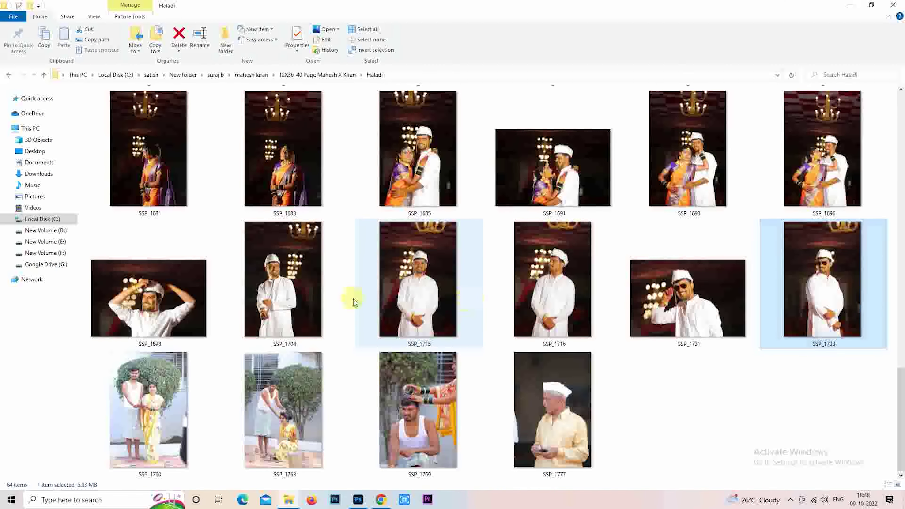
pyautogui.click(304, 303)
pyautogui.keyDown('ctrl'); pyautogui.click(560, 292); pyautogui.keyUp('ctrl')
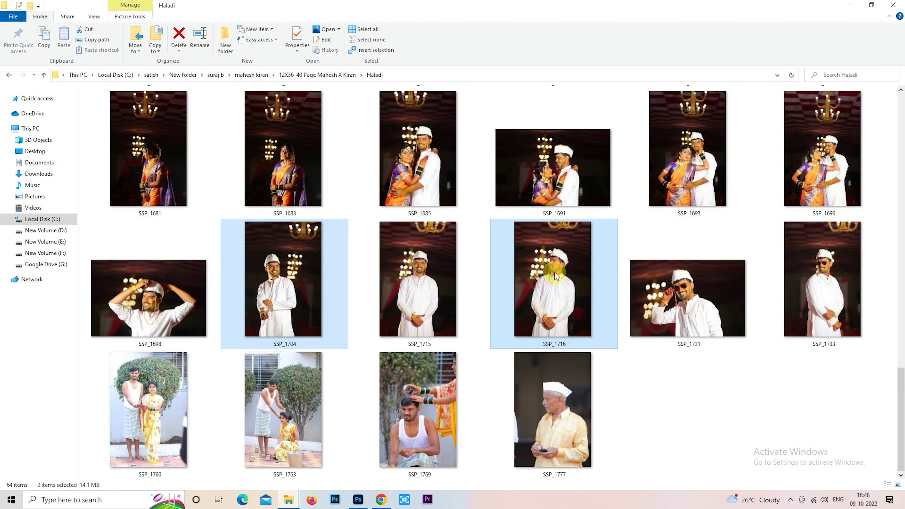
pyautogui.moveTo(555, 272)
pyautogui.mouseDown()
pyautogui.moveTo(371, 502)
pyautogui.moveTo(420, 320)
pyautogui.mouseUp()
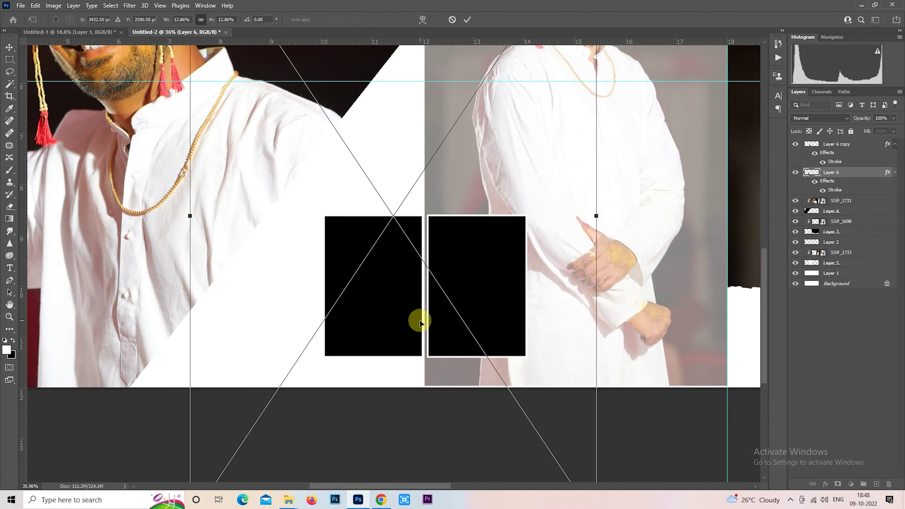
# - Place SSP_1704 and SSP_1716 and scale both down toward the frames
pyautogui.press('Return')
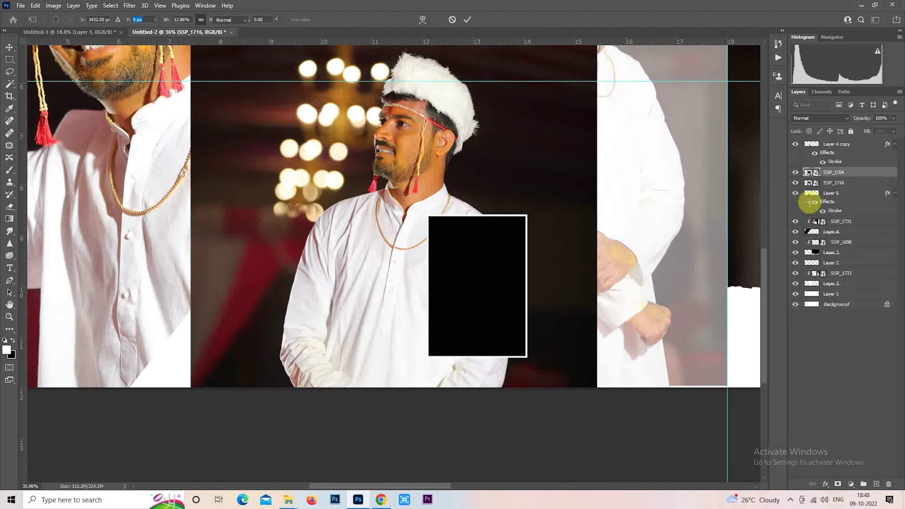
pyautogui.press('Return')
pyautogui.rightClick(443, 208)
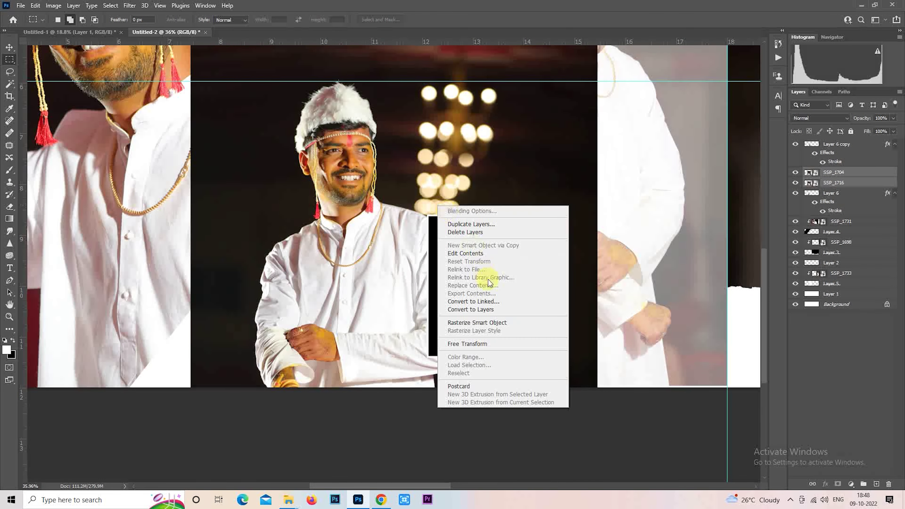
pyautogui.click(492, 344)
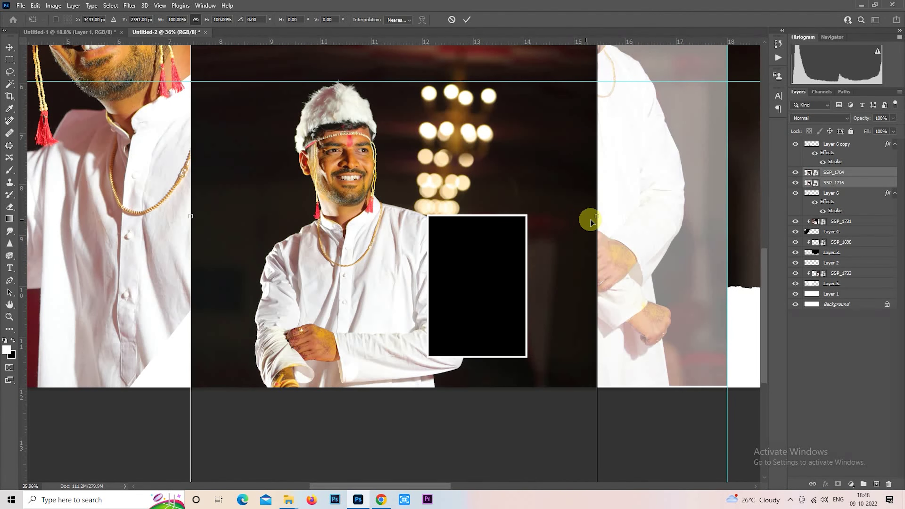
pyautogui.moveTo(595, 216); pyautogui.dragTo(596, 214)
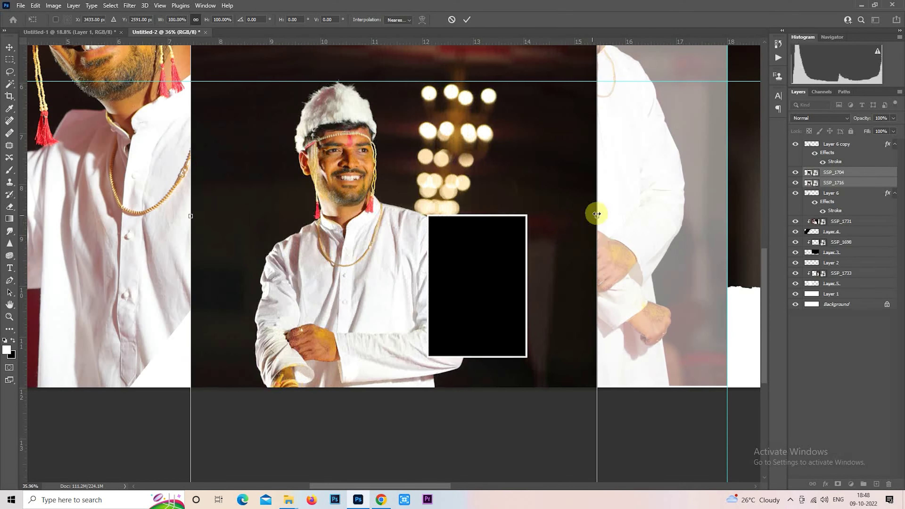
pyautogui.moveTo(597, 214)
pyautogui.mouseDown()
pyautogui.moveTo(344, 217)
pyautogui.moveTo(429, 249)
pyautogui.moveTo(424, 241)
pyautogui.mouseUp()
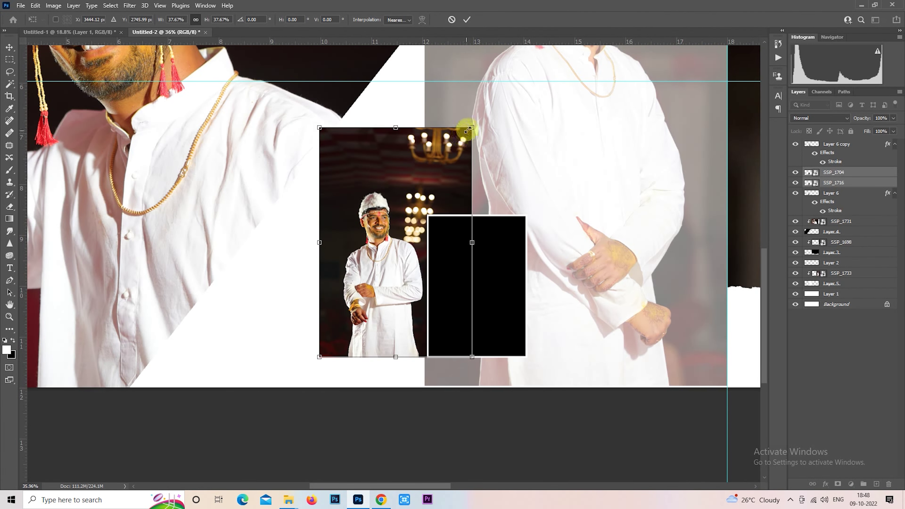
pyautogui.moveTo(472, 129); pyautogui.dragTo(443, 173)
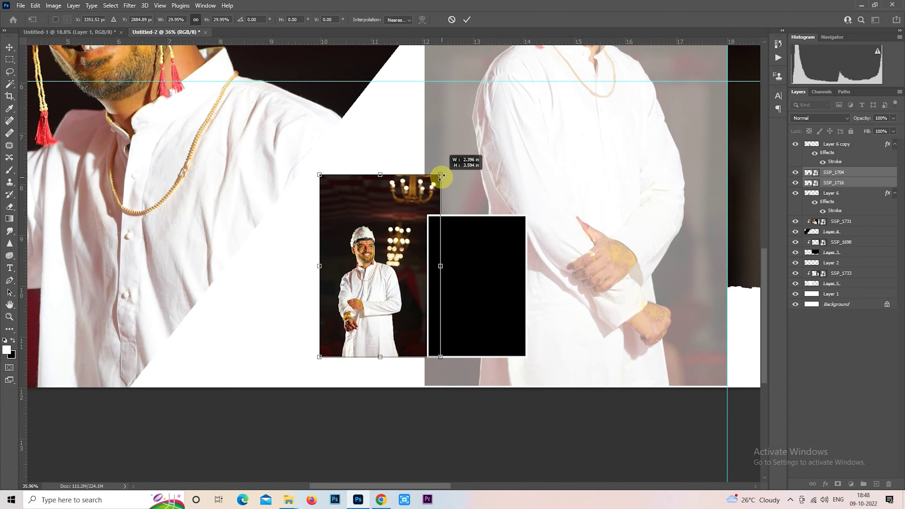
pyautogui.press('Return')
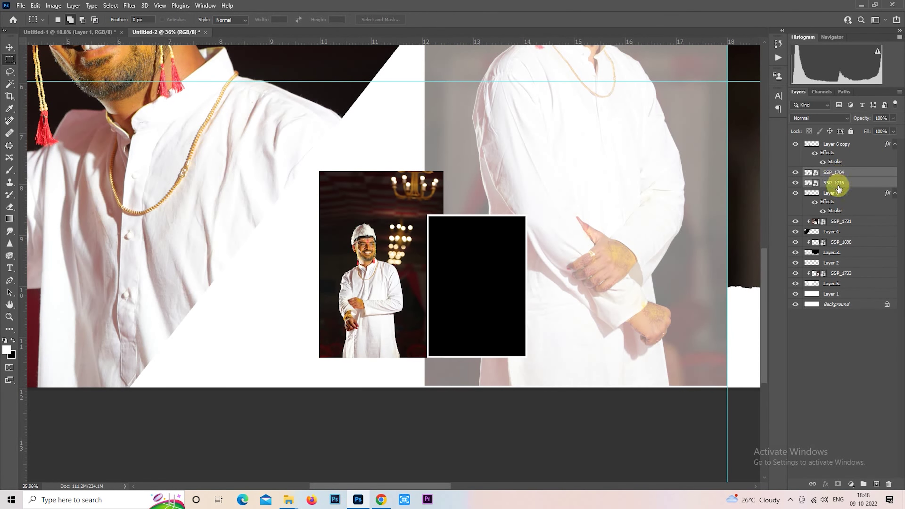
# - Move SSP_1716 to the top of the layers, over the right frame, and clip it there
pyautogui.click(855, 185)
pyautogui.moveTo(855, 185); pyautogui.dragTo(850, 143)
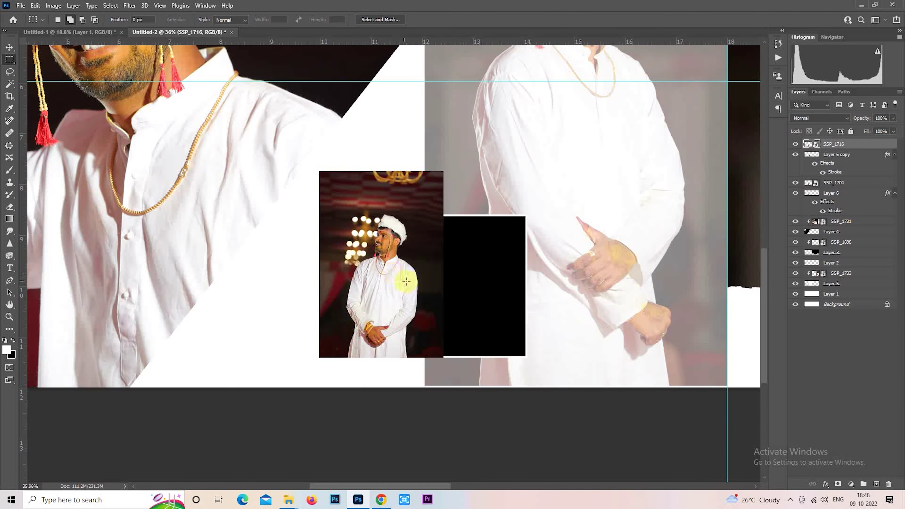
pyautogui.moveTo(418, 280); pyautogui.dragTo(513, 279)
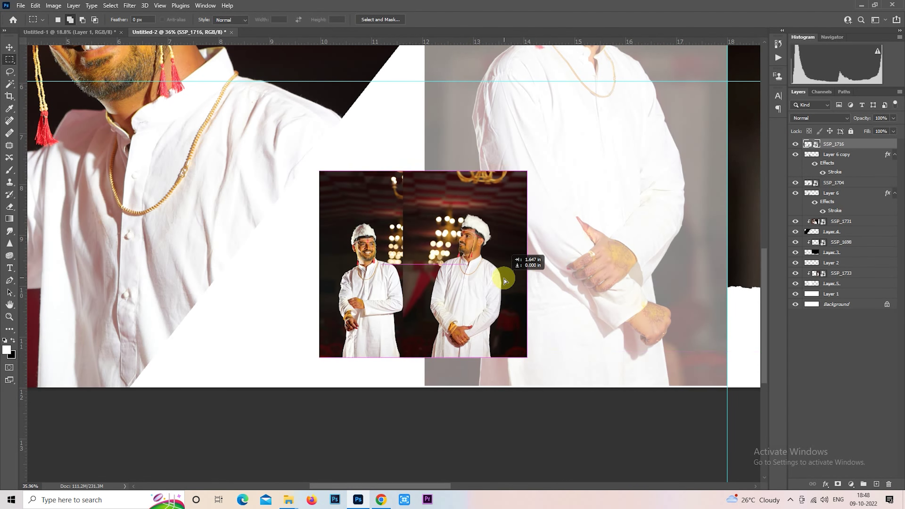
pyautogui.rightClick(834, 144)
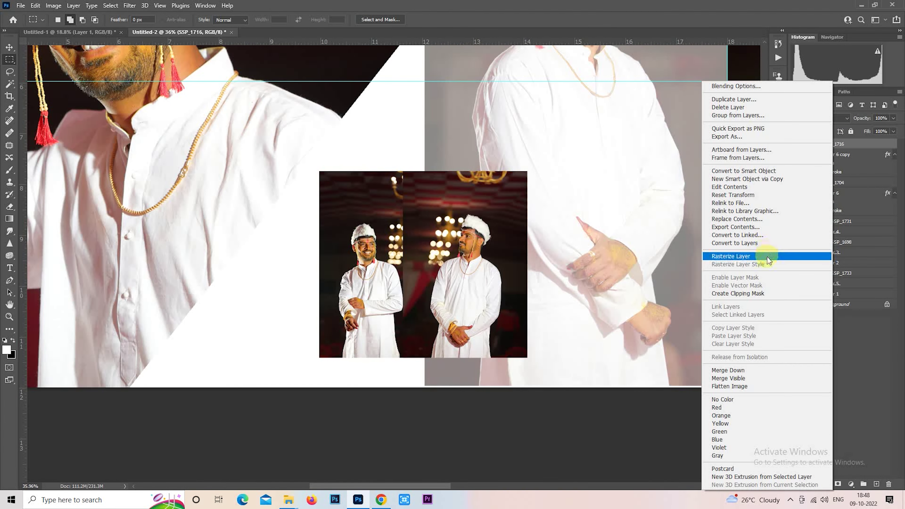
pyautogui.click(768, 295)
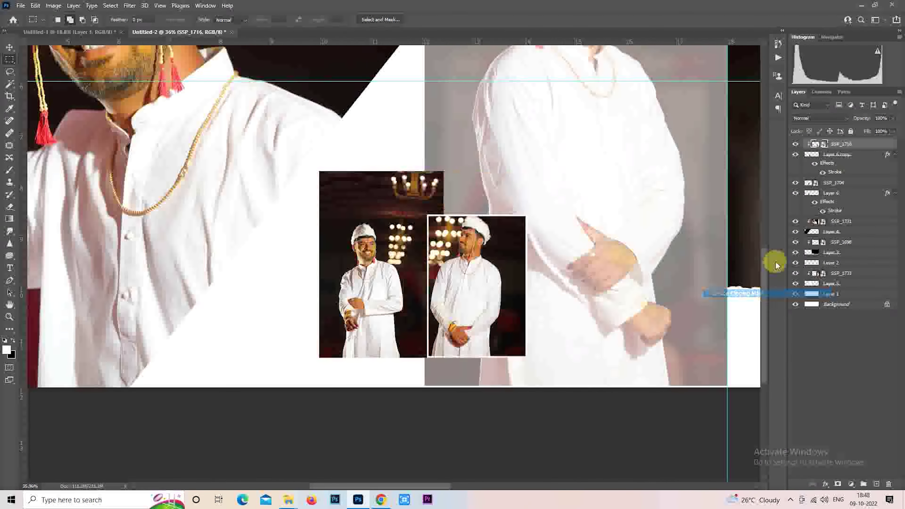
# - Clip SSP_1704 into the left frame and enlarge it slightly
pyautogui.rightClick(835, 186)
pyautogui.click(782, 291)
pyautogui.scroll(1, 341, 206)
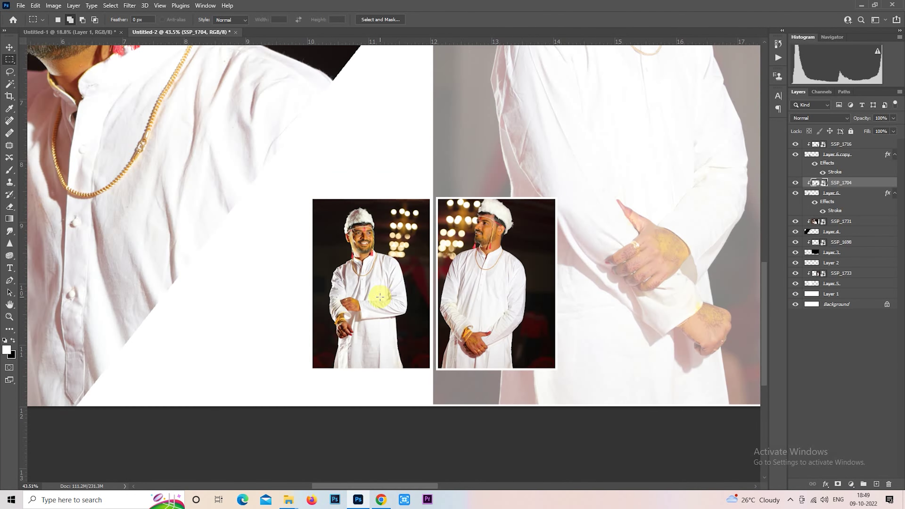
pyautogui.scroll(1, 341, 206)
pyautogui.scroll(1, 341, 206)
pyautogui.rightClick(342, 206)
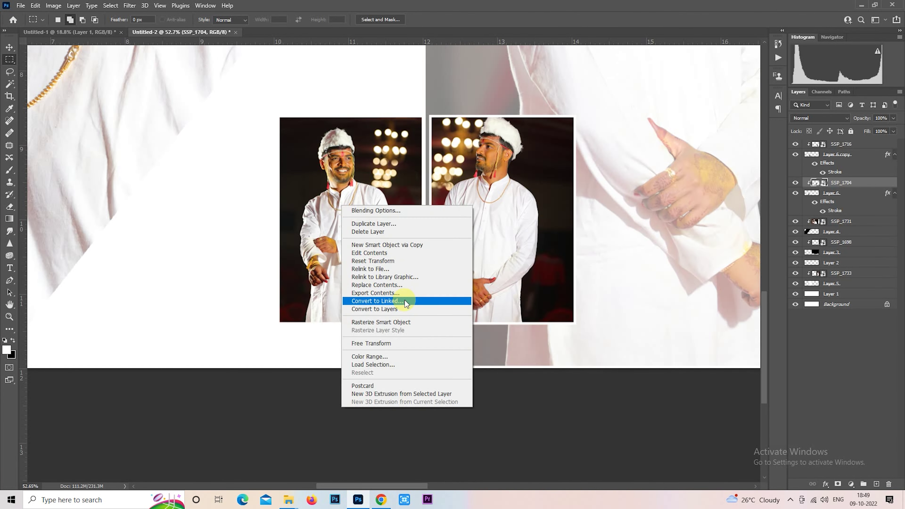
pyautogui.click(408, 345)
pyautogui.moveTo(454, 329); pyautogui.dragTo(464, 339)
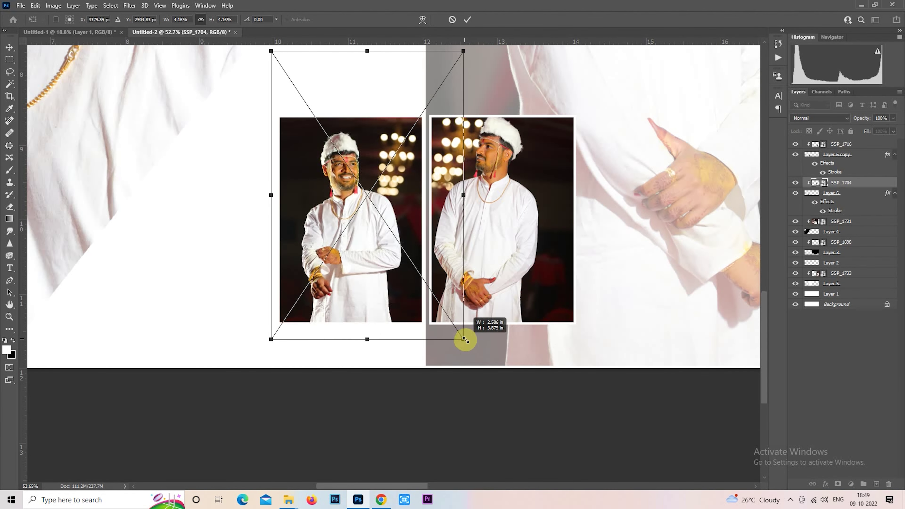
pyautogui.press('Return')
# - Rotate SSP_1716 about -7.9° and nudge it down within the right frame
pyautogui.press('m')
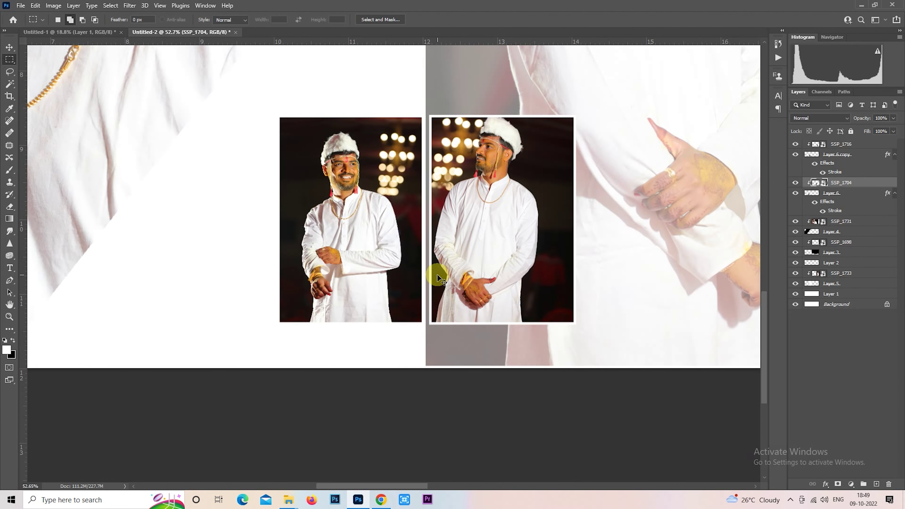
pyautogui.moveTo(515, 234); pyautogui.dragTo(486, 243)
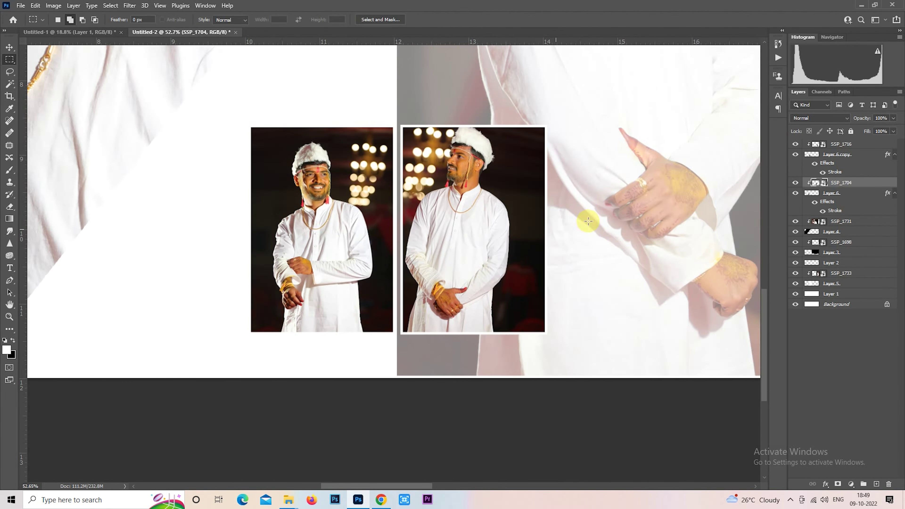
pyautogui.click(841, 143)
pyautogui.rightClick(451, 215)
pyautogui.click(500, 354)
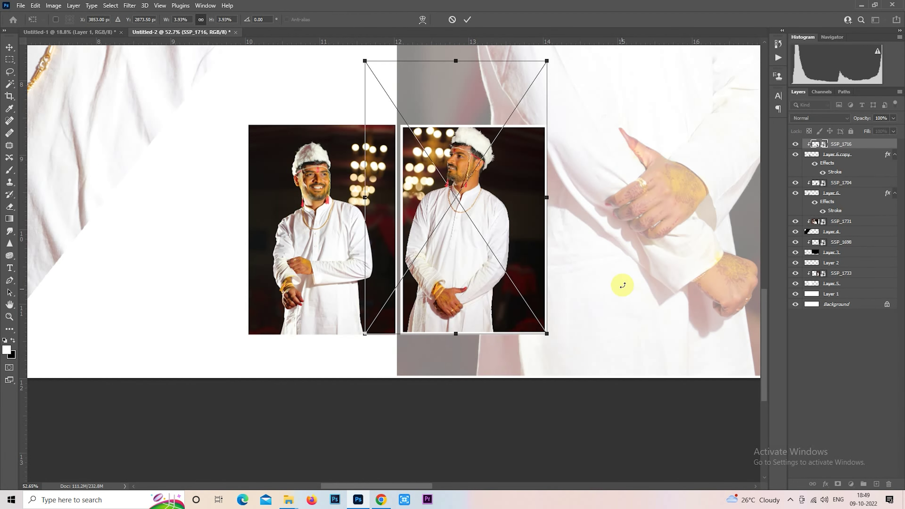
pyautogui.moveTo(622, 285); pyautogui.dragTo(623, 271)
pyautogui.moveTo(560, 325)
pyautogui.mouseDown()
pyautogui.moveTo(578, 347)
pyautogui.moveTo(567, 332)
pyautogui.mouseUp()
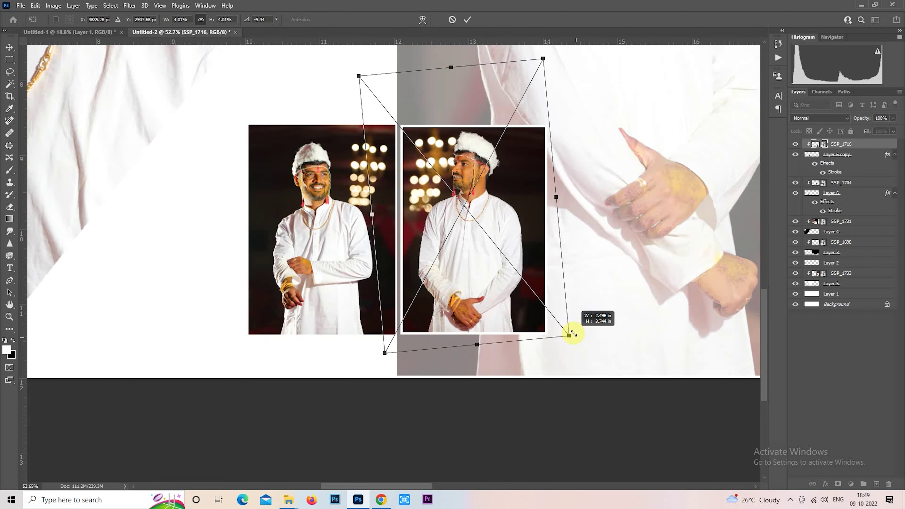
pyautogui.moveTo(590, 297); pyautogui.dragTo(592, 289)
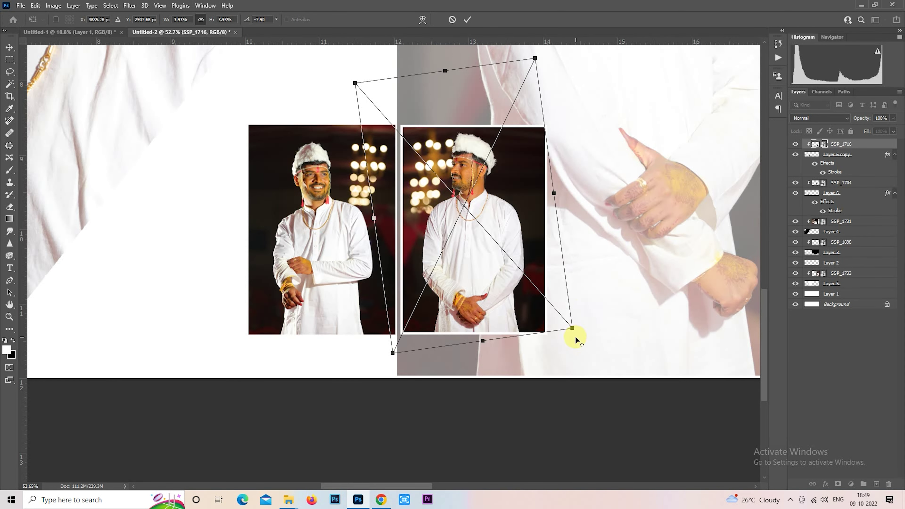
pyautogui.moveTo(539, 307); pyautogui.dragTo(537, 311)
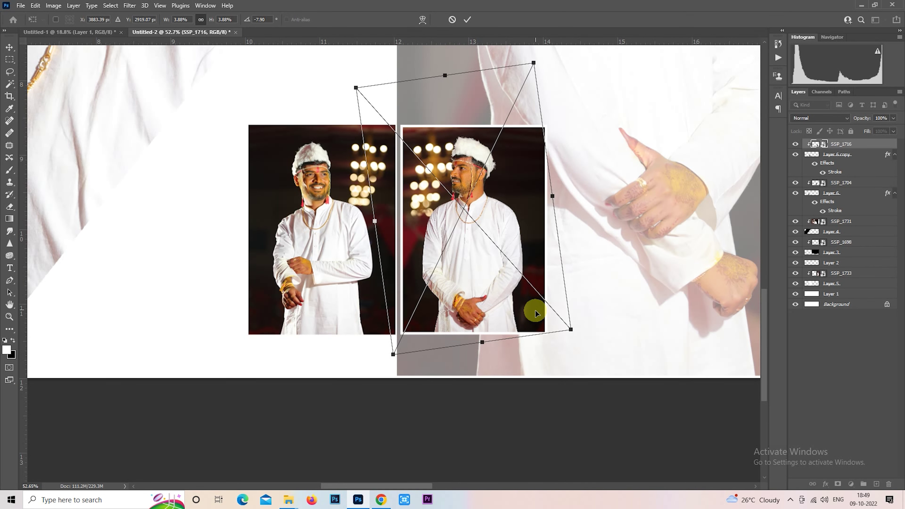
pyautogui.click(838, 182)
# - Shrink the SSP_1704 photo slightly inside the left frame
pyautogui.rightClick(309, 221)
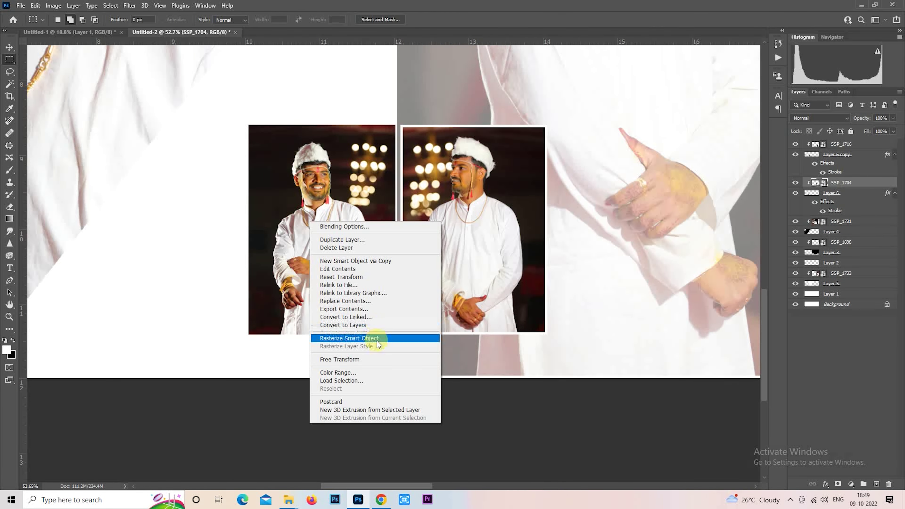
pyautogui.click(379, 363)
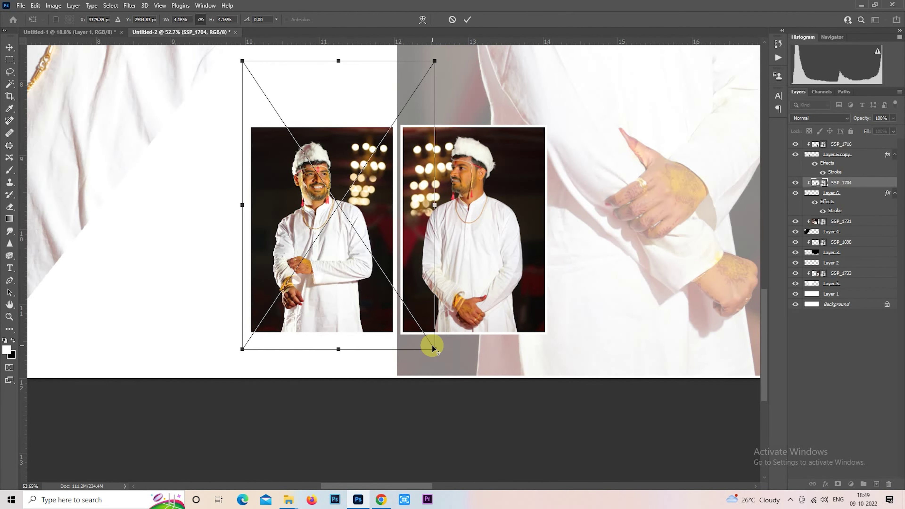
pyautogui.moveTo(435, 348); pyautogui.dragTo(433, 346)
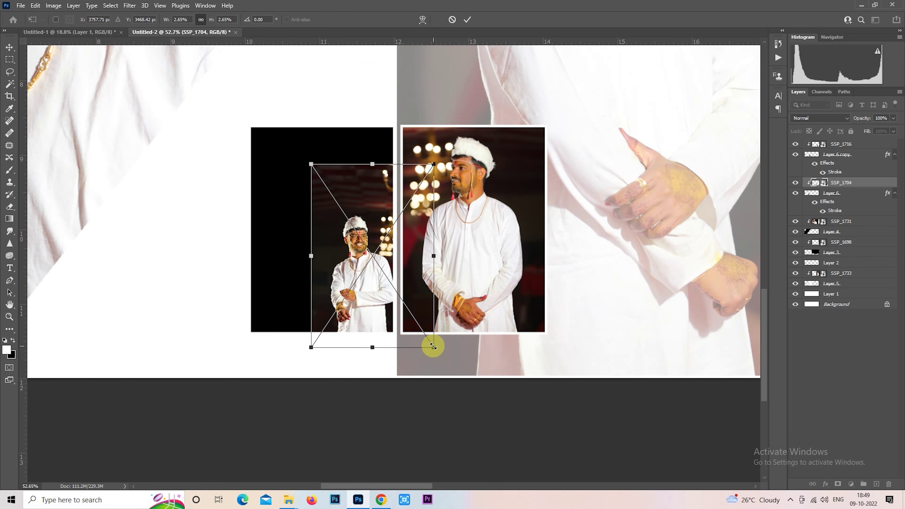
pyautogui.press('Return')
# - Enlarge SSP_1704 to about 4.34% and position it to fill the left frame
pyautogui.rightClick(380, 227)
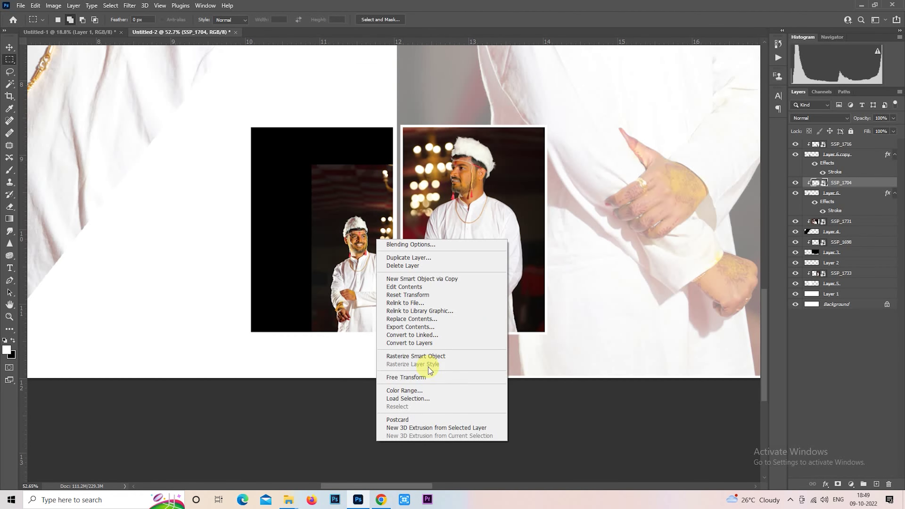
pyautogui.click(424, 377)
pyautogui.moveTo(436, 350); pyautogui.dragTo(442, 357)
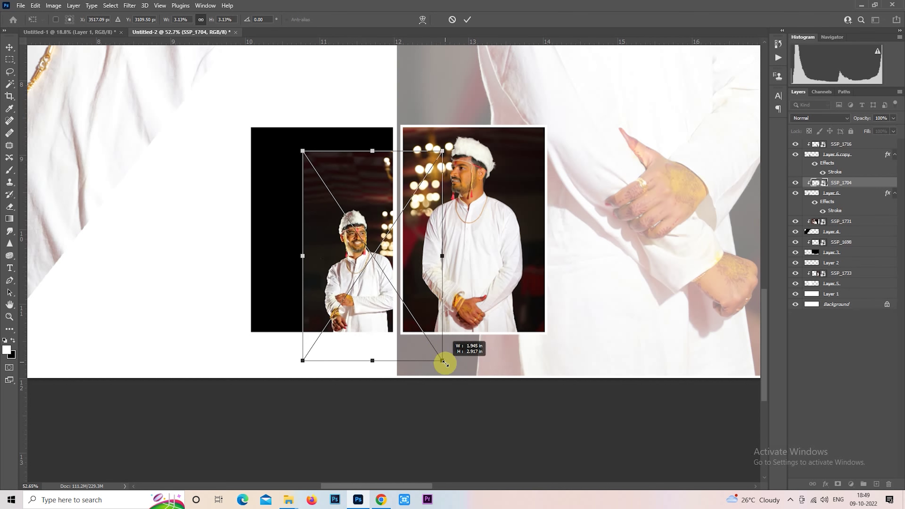
pyautogui.moveTo(421, 298)
pyautogui.mouseDown()
pyautogui.moveTo(410, 332)
pyautogui.moveTo(418, 340)
pyautogui.mouseUp()
pyautogui.moveTo(389, 254); pyautogui.dragTo(403, 257)
pyautogui.moveTo(433, 341); pyautogui.dragTo(439, 350)
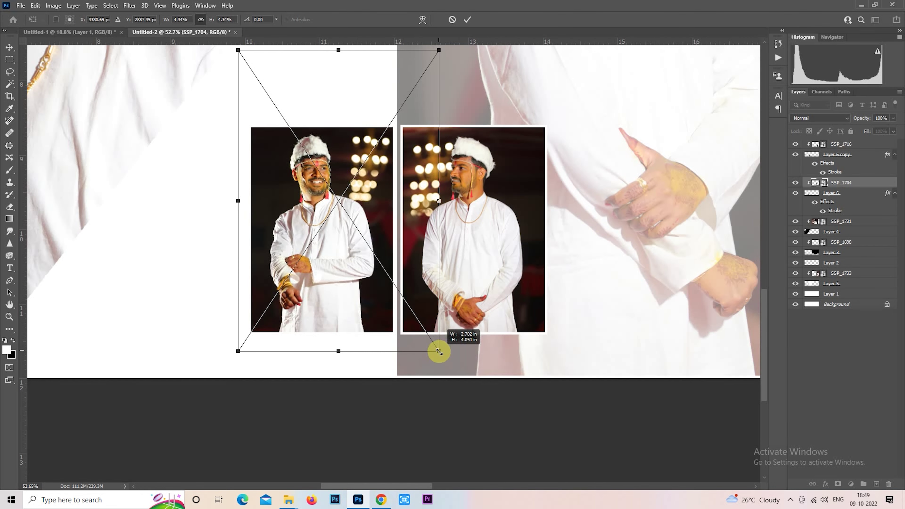
pyautogui.moveTo(418, 276); pyautogui.dragTo(418, 278)
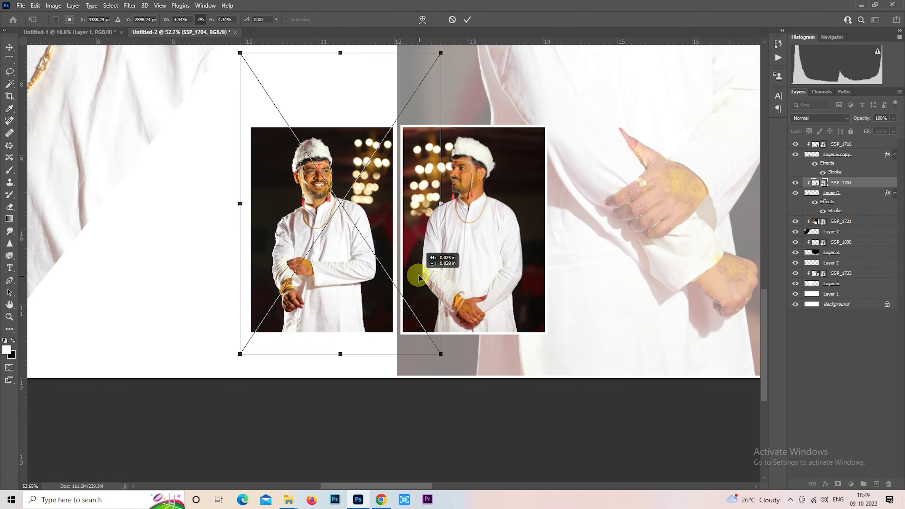
pyautogui.press('Return')
pyautogui.press('m')
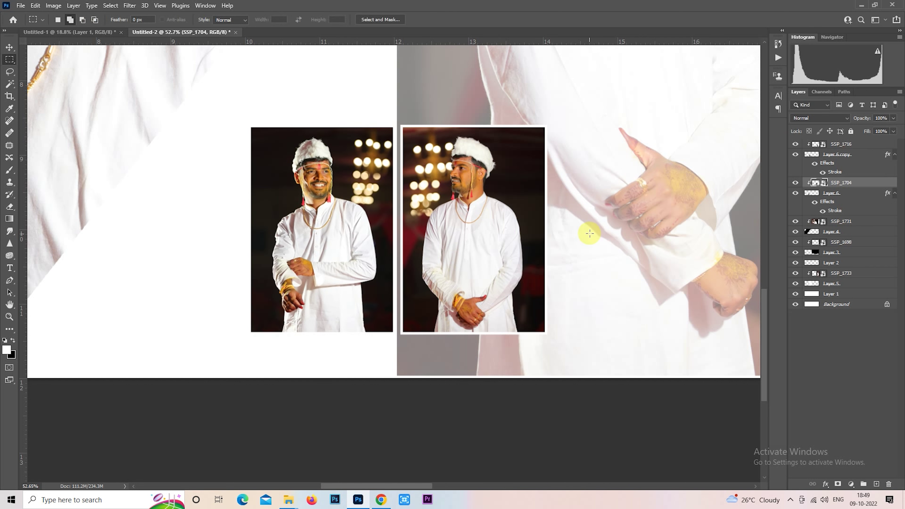
pyautogui.click(833, 222)
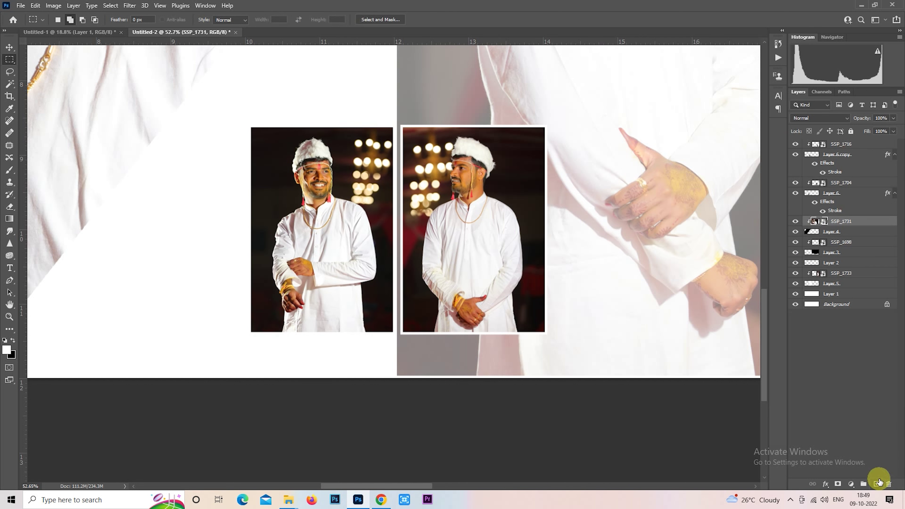
# - Add Layer 7 above SSP_1731 and select a rectangle surrounding both small photos
pyautogui.scroll(-1, 519, 313)
pyautogui.scroll(-1, 521, 316)
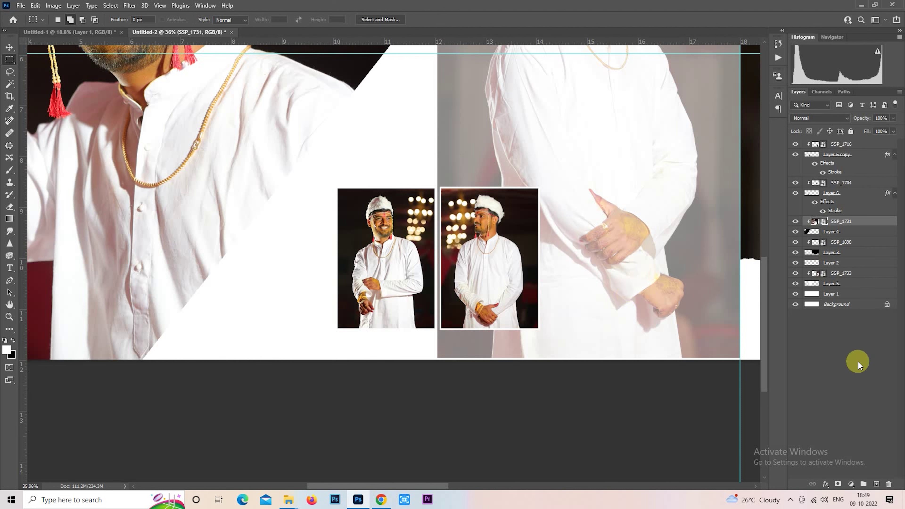
pyautogui.click(878, 485)
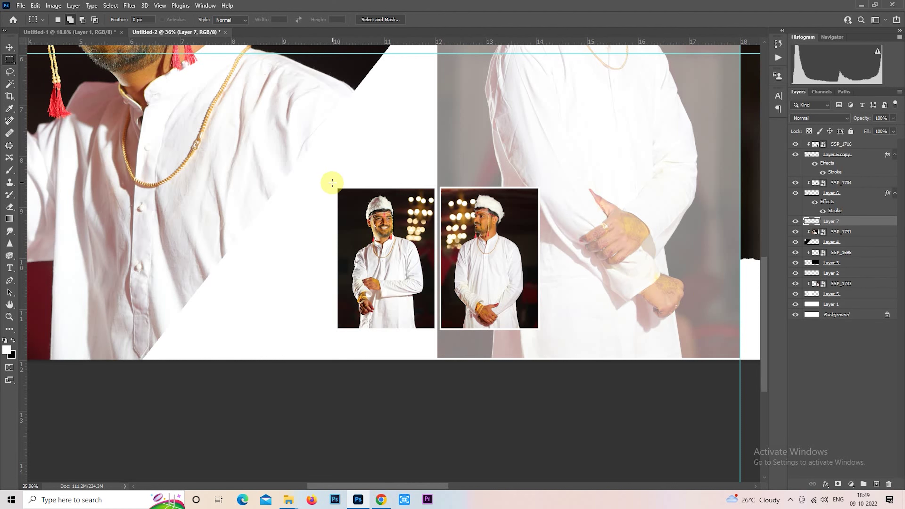
pyautogui.moveTo(332, 183); pyautogui.dragTo(542, 334)
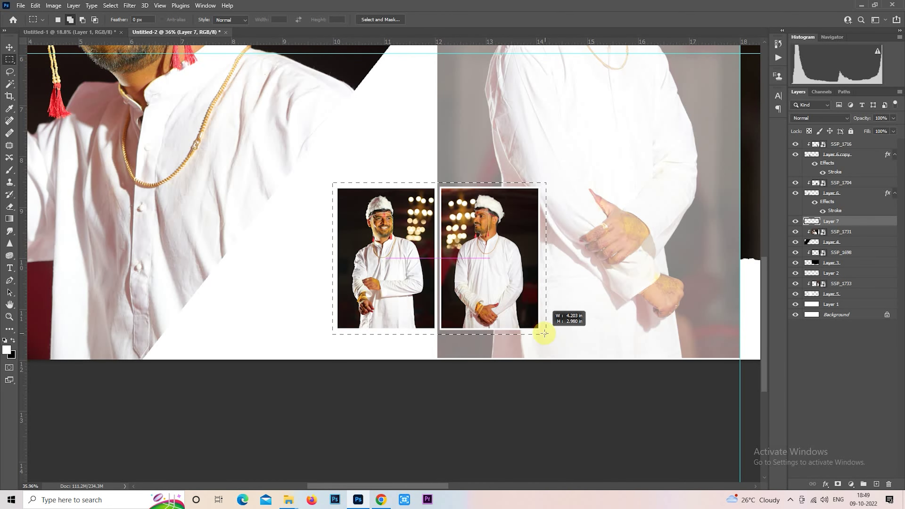
# - Fill the selection with dark maroon 420e12 sampled from the photo, then deselect
pyautogui.scroll(-1, 491, 309)
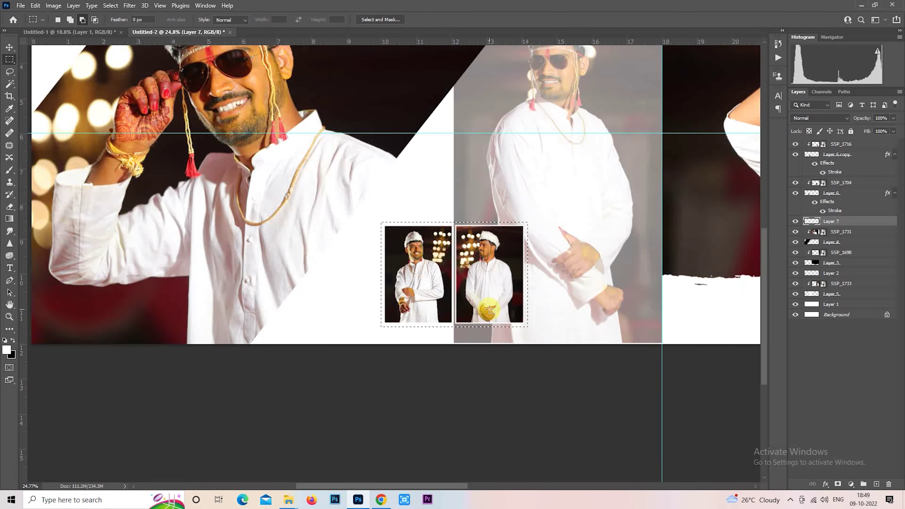
pyautogui.scroll(-1, 490, 310)
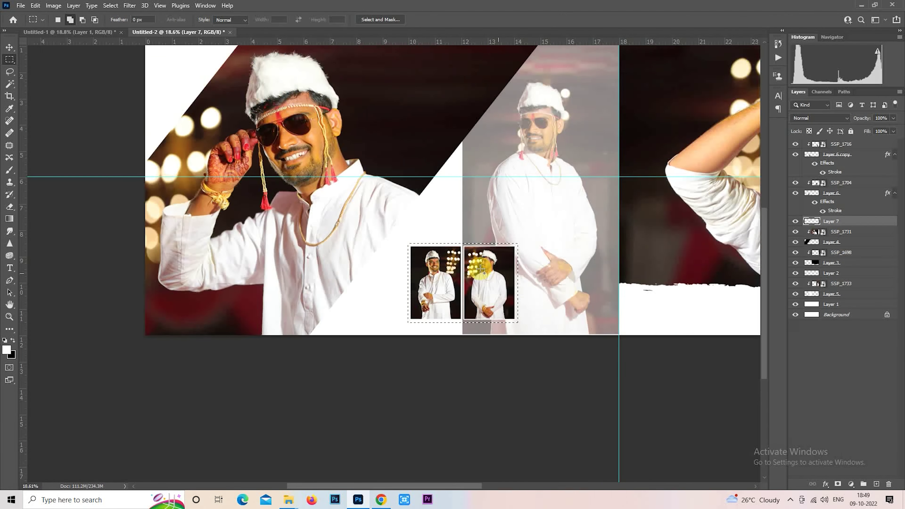
pyautogui.click(12, 357)
pyautogui.click(239, 318)
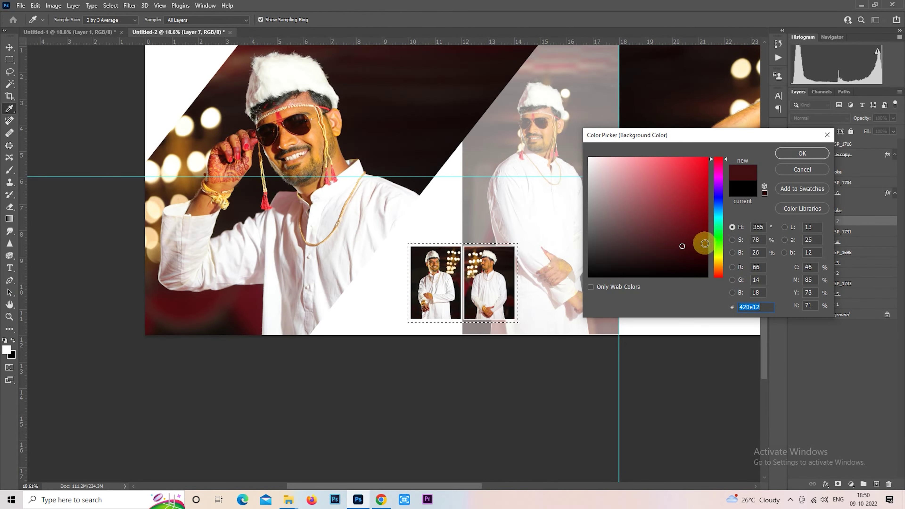
pyautogui.click(798, 153)
pyautogui.press('m')
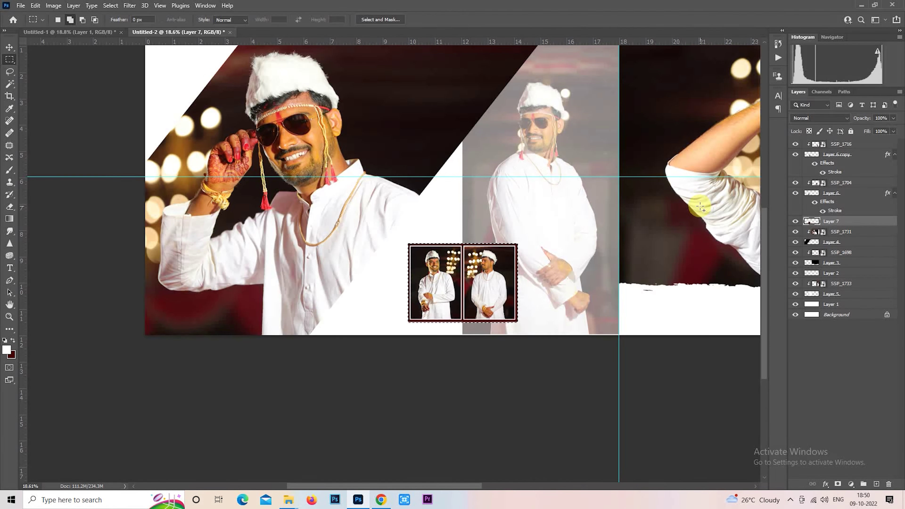
pyautogui.hotkey('ctrl', 'BackSpace')
pyautogui.hotkey('ctrl', 'd')
pyautogui.scroll(2, 527, 301)
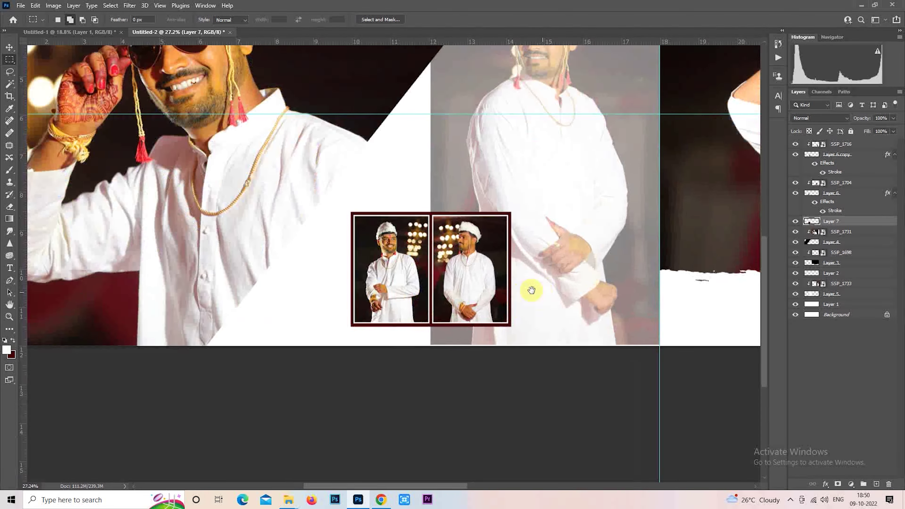
pyautogui.moveTo(531, 290); pyautogui.dragTo(514, 287)
# - On new Layer 8, fill a wide maroon strip across the photo box and stretch it taller
pyautogui.click(876, 481)
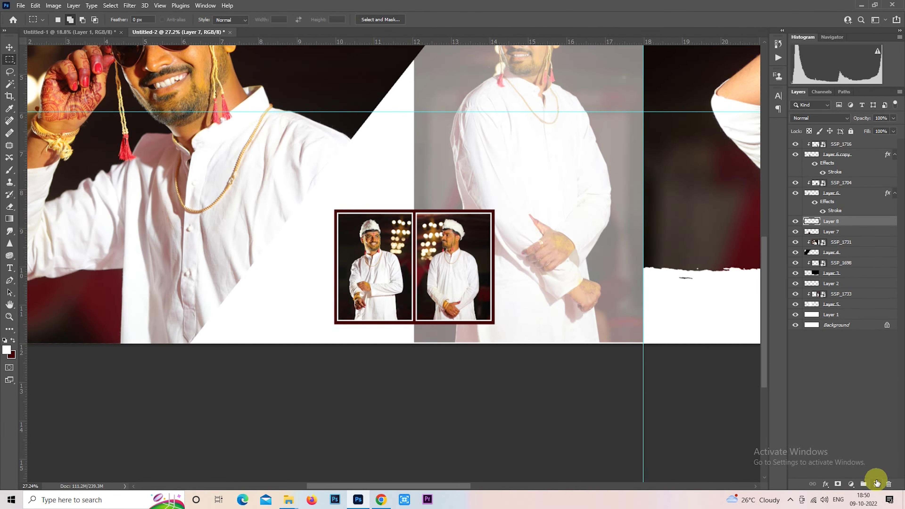
pyautogui.moveTo(295, 272); pyautogui.dragTo(644, 300)
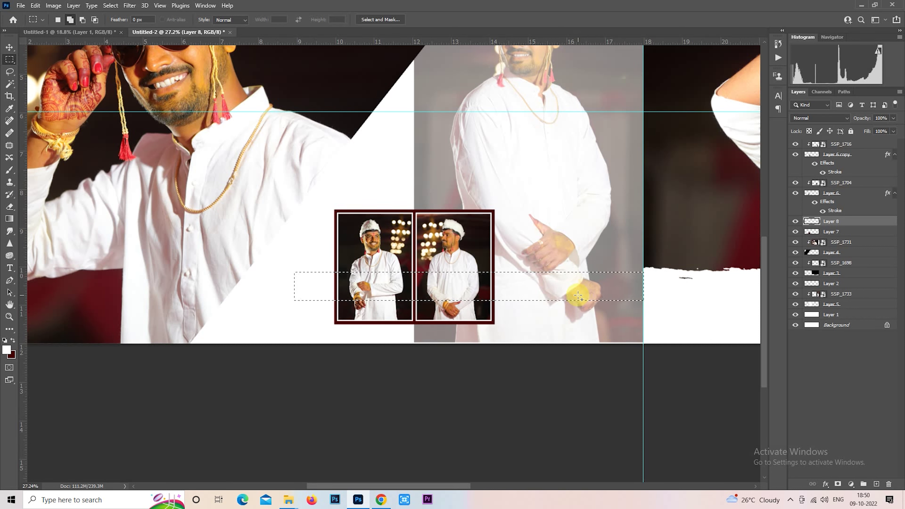
pyautogui.hotkey('ctrl', 'BackSpace')
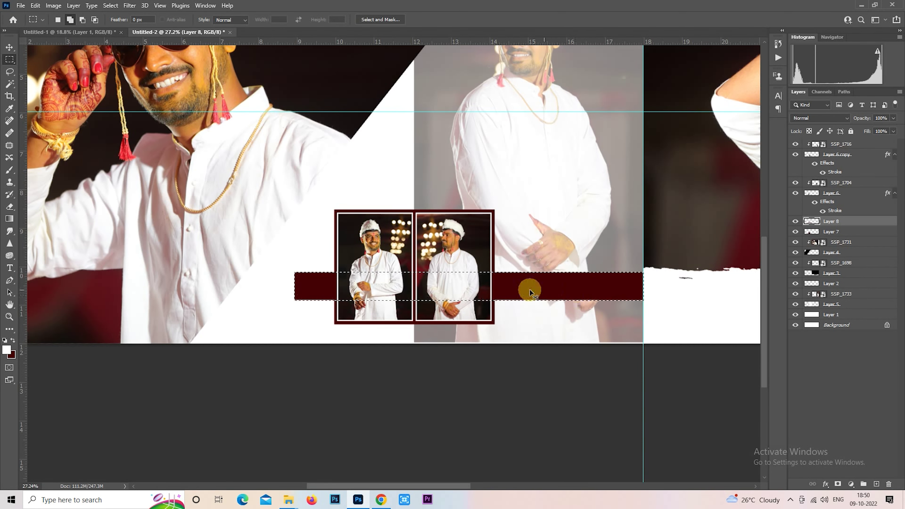
pyautogui.hotkey('ctrl', 'd')
pyautogui.rightClick(454, 247)
pyautogui.click(496, 329)
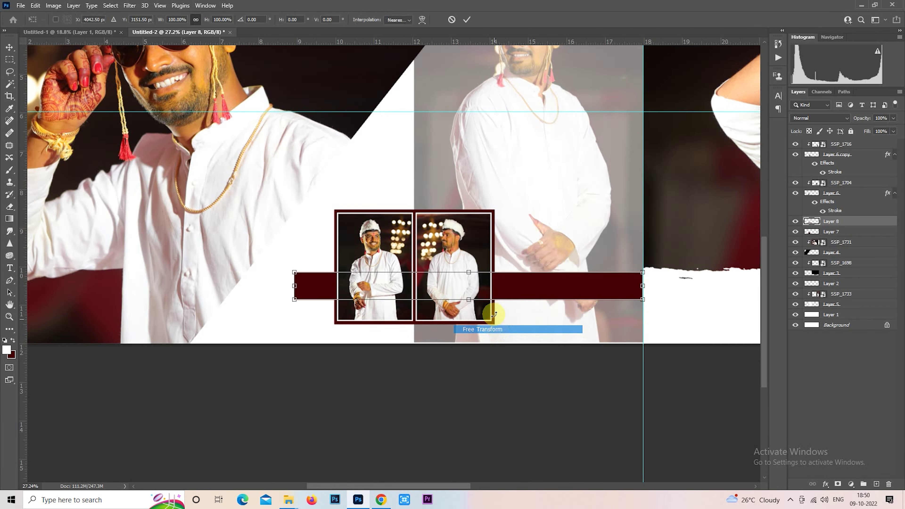
pyautogui.moveTo(469, 299); pyautogui.dragTo(476, 311)
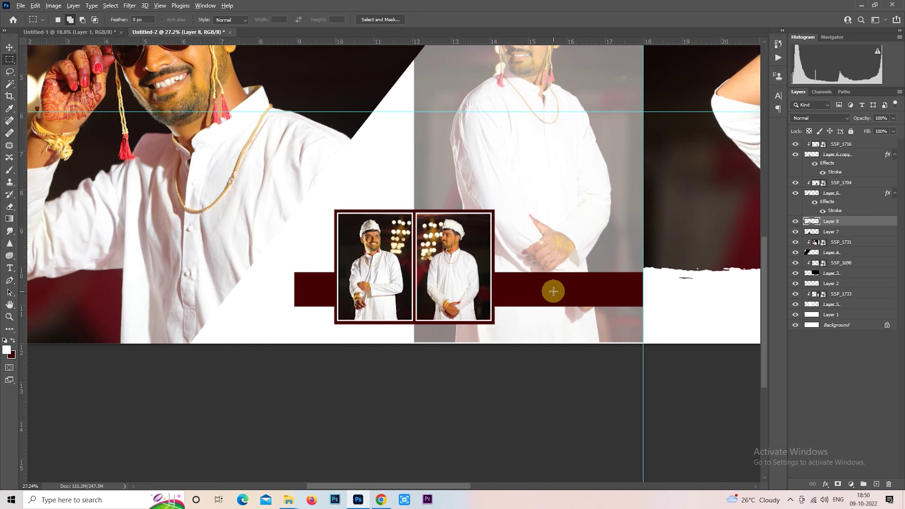
pyautogui.scroll(-2, 553, 291)
pyautogui.scroll(-2, 553, 291)
pyautogui.scroll(-2, 553, 292)
pyautogui.scroll(2, 553, 291)
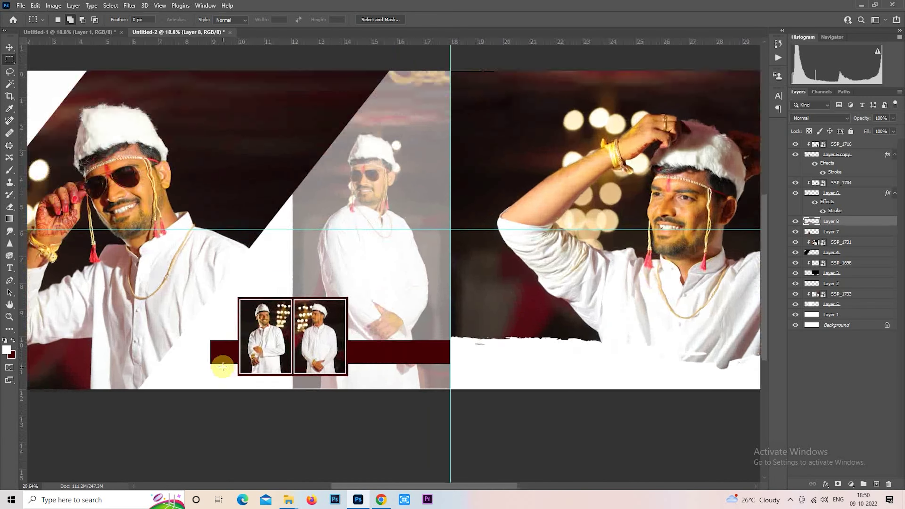
pyautogui.scroll(2, 553, 292)
# - Add Layer 9 at the top and fill a square in the dark background with maroon
pyautogui.click(832, 144)
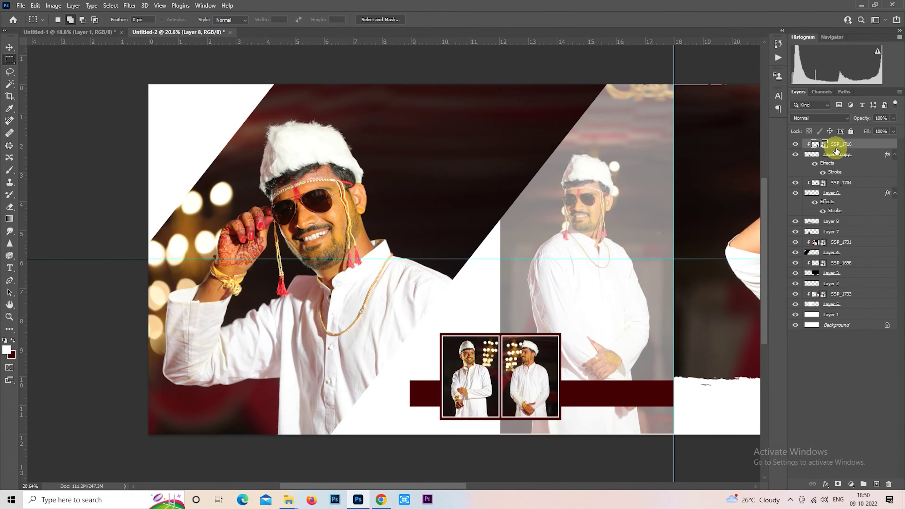
pyautogui.click(877, 486)
pyautogui.scroll(2, 428, 162)
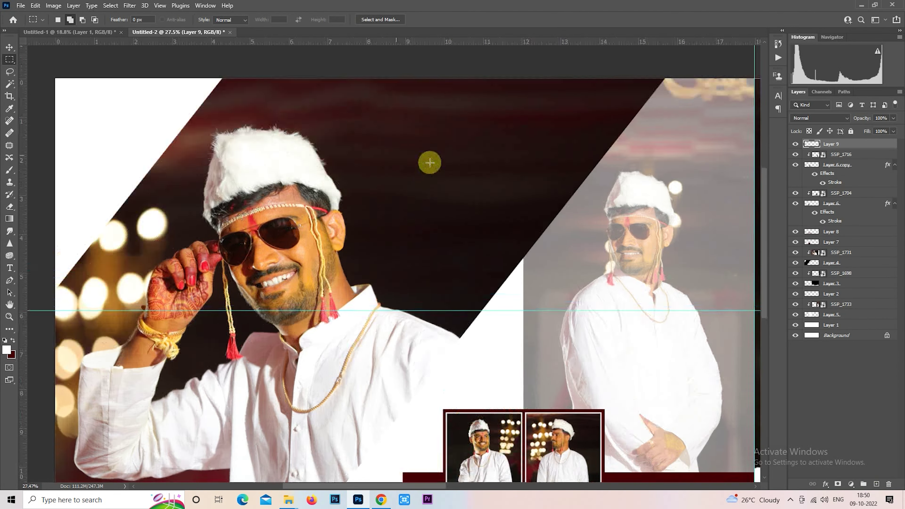
pyautogui.moveTo(440, 160)
pyautogui.mouseDown()
pyautogui.moveTo(395, 170)
pyautogui.moveTo(501, 247)
pyautogui.mouseUp()
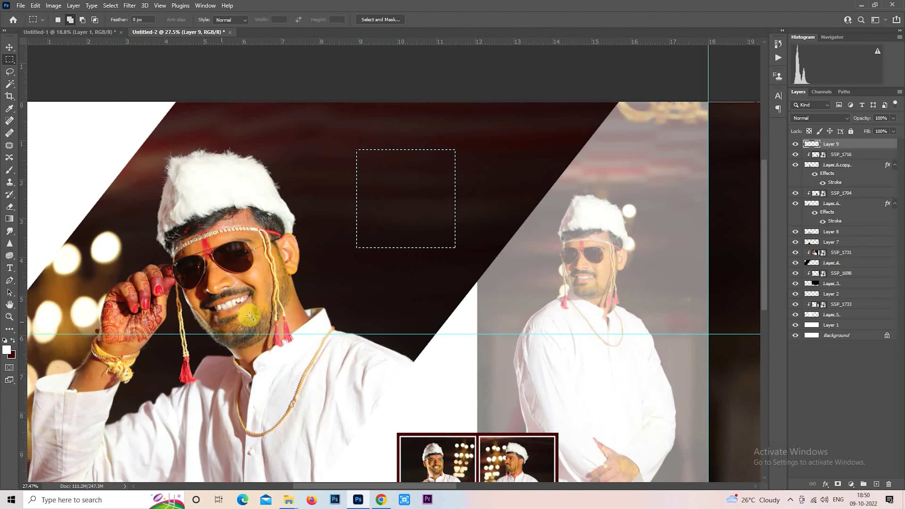
pyautogui.hotkey('ctrl', 'BackSpace')
pyautogui.hotkey('ctrl', 'd')
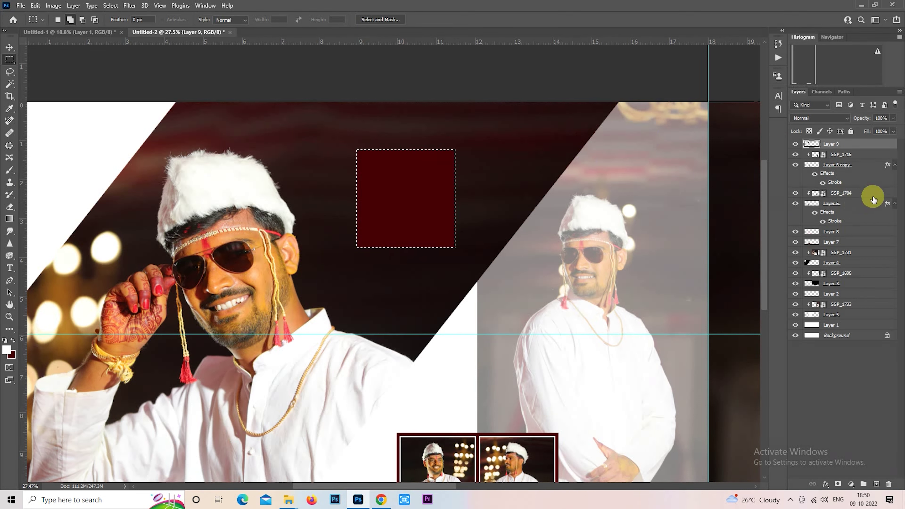
# - Copy Layer 6's white stroke style and paste it onto Layer 9
pyautogui.click(834, 203)
pyautogui.rightClick(836, 202)
pyautogui.click(763, 304)
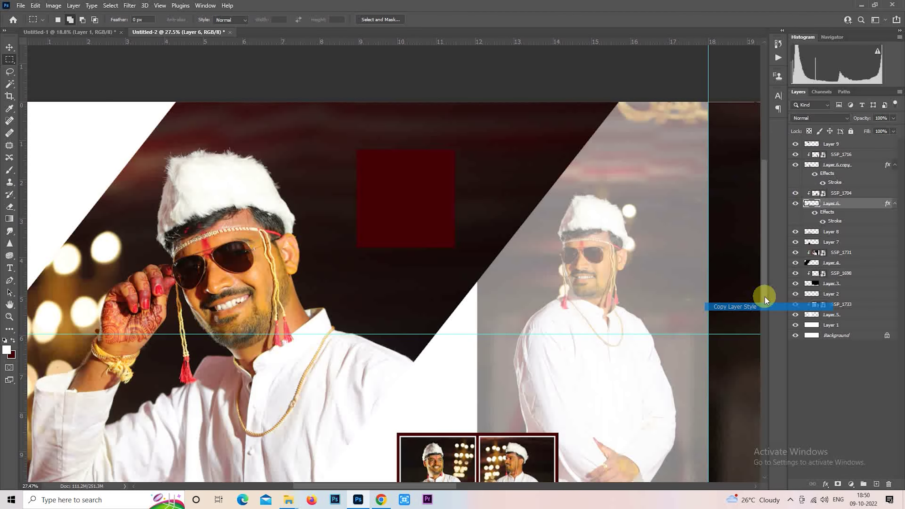
pyautogui.click(830, 143)
pyautogui.rightClick(830, 144)
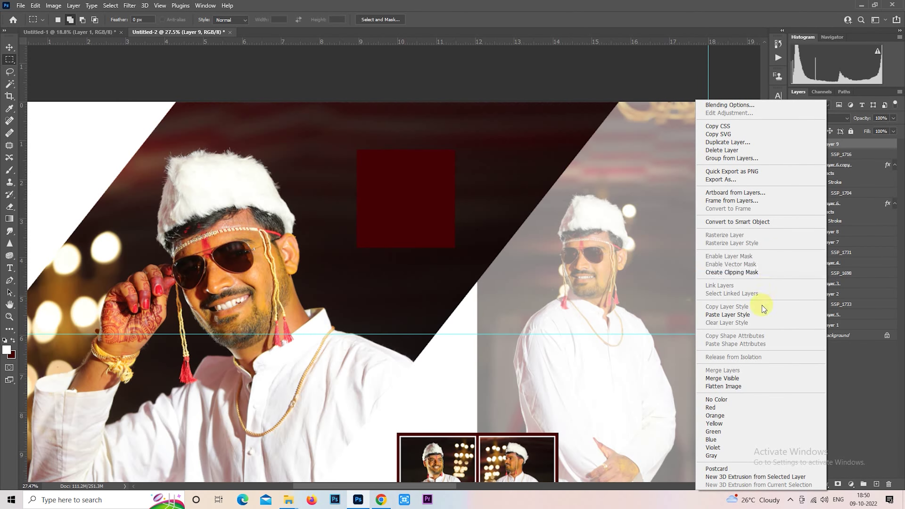
pyautogui.click(760, 314)
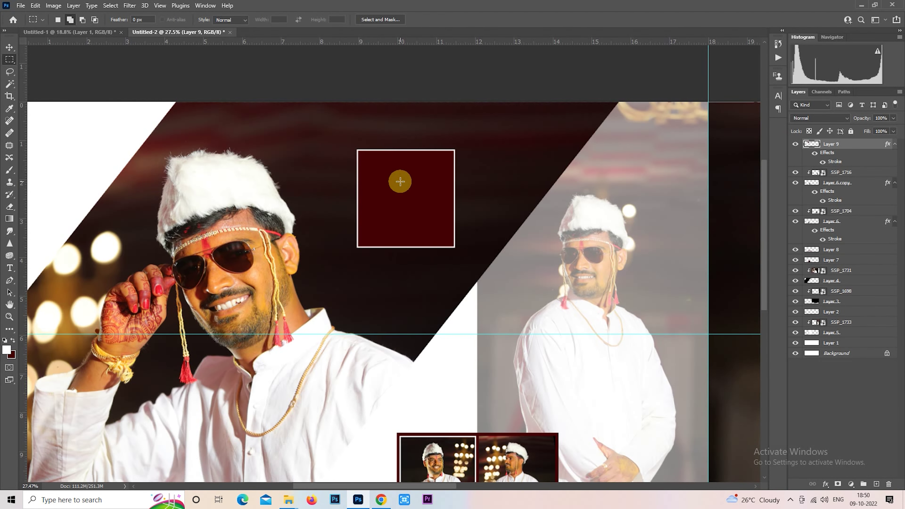
# - Rotate the bordered square 45° into a diamond above the left photo, and drag in SSP_1715
pyautogui.rightClick(400, 180)
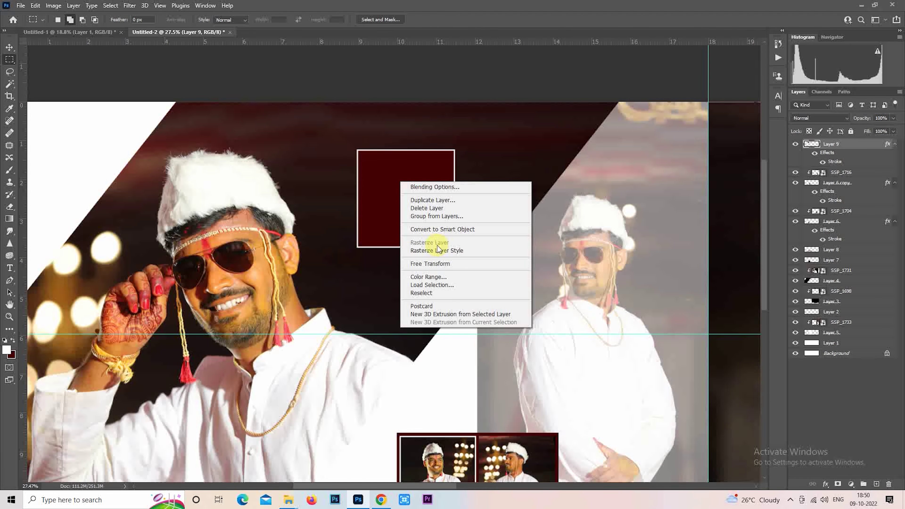
pyautogui.click(444, 264)
pyautogui.moveTo(505, 216)
pyautogui.mouseDown()
pyautogui.moveTo(453, 286)
pyautogui.moveTo(461, 282)
pyautogui.mouseUp()
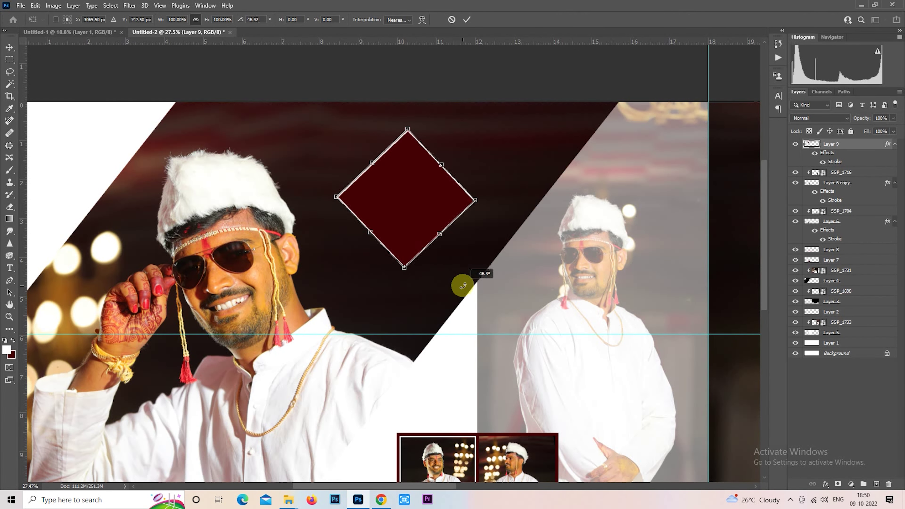
pyautogui.moveTo(445, 203)
pyautogui.mouseDown()
pyautogui.moveTo(673, 219)
pyautogui.moveTo(610, 244)
pyautogui.moveTo(622, 228)
pyautogui.mouseUp()
pyautogui.moveTo(727, 224); pyautogui.dragTo(429, 188)
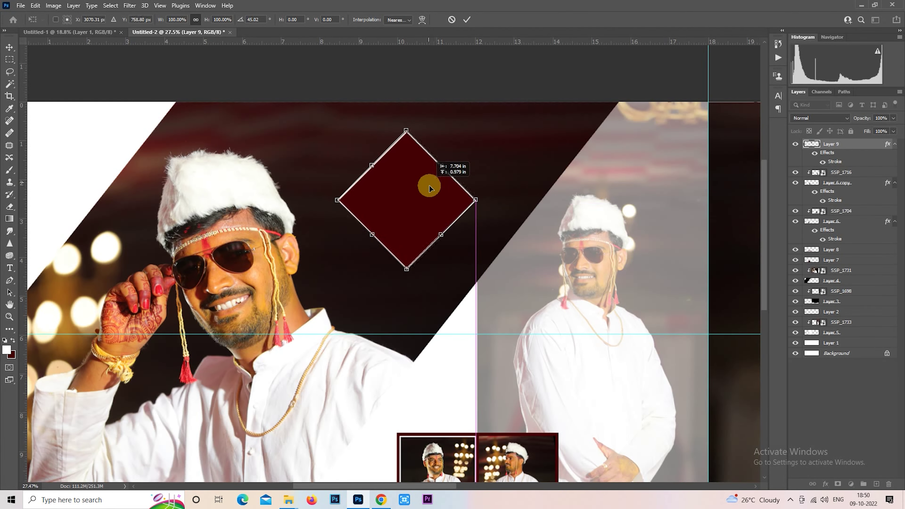
pyautogui.moveTo(428, 204); pyautogui.dragTo(431, 204)
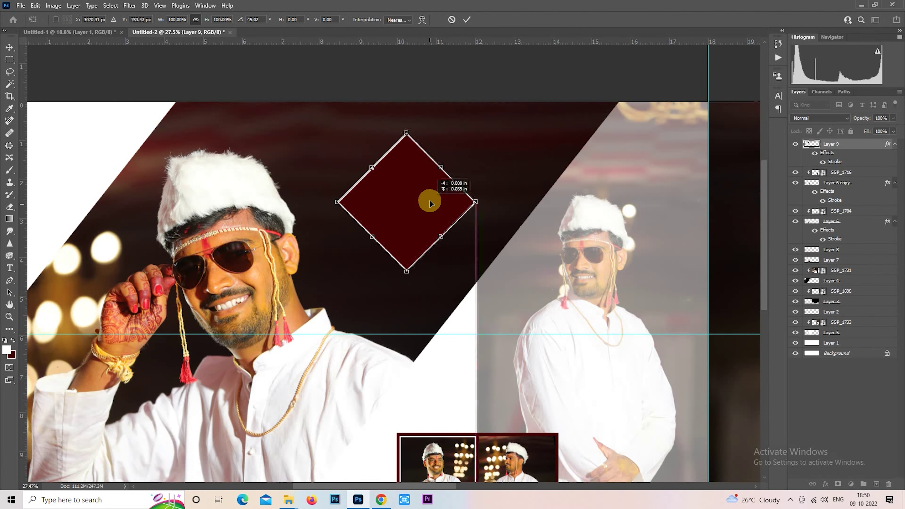
pyautogui.press('Return')
pyautogui.press('m')
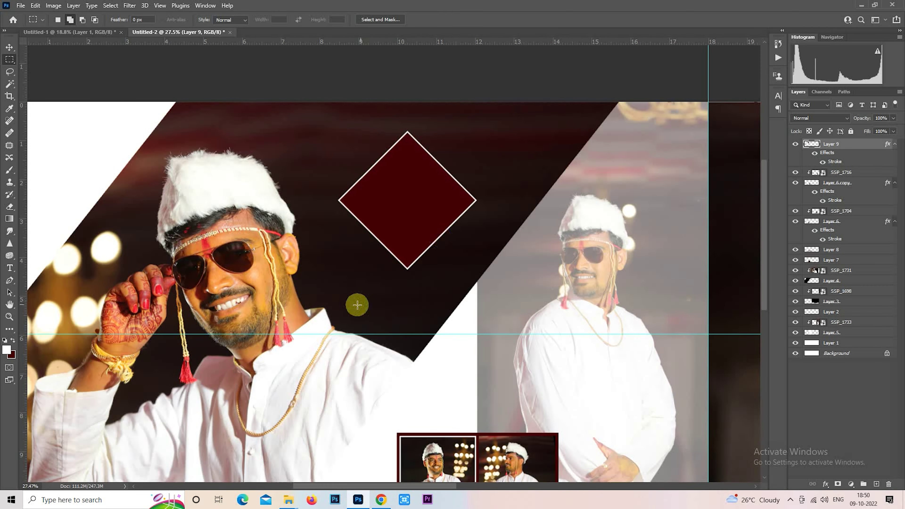
pyautogui.click(289, 500)
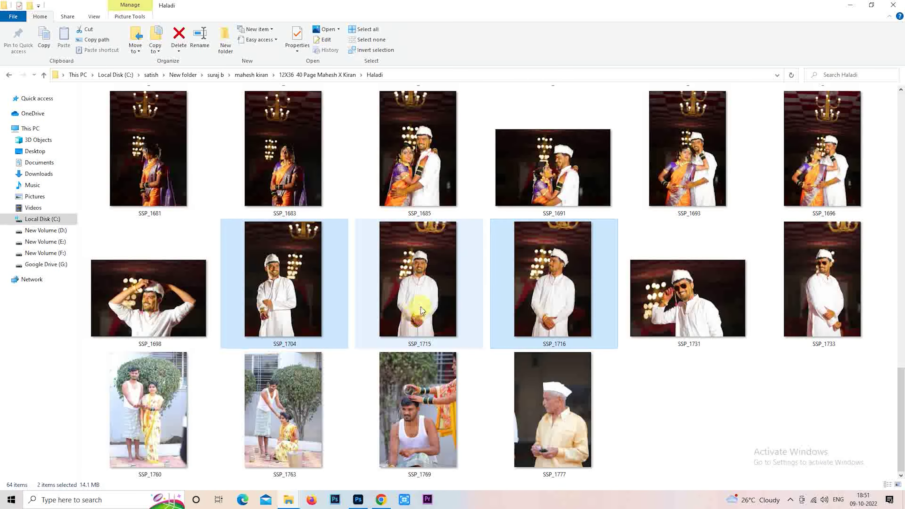
pyautogui.moveTo(421, 307)
pyautogui.mouseDown()
pyautogui.moveTo(399, 420)
pyautogui.moveTo(436, 258)
pyautogui.mouseUp()
# - Scale the placed SSP_1715 photo over the diamond and clip it to Layer 9
pyautogui.moveTo(548, 57); pyautogui.dragTo(453, 187)
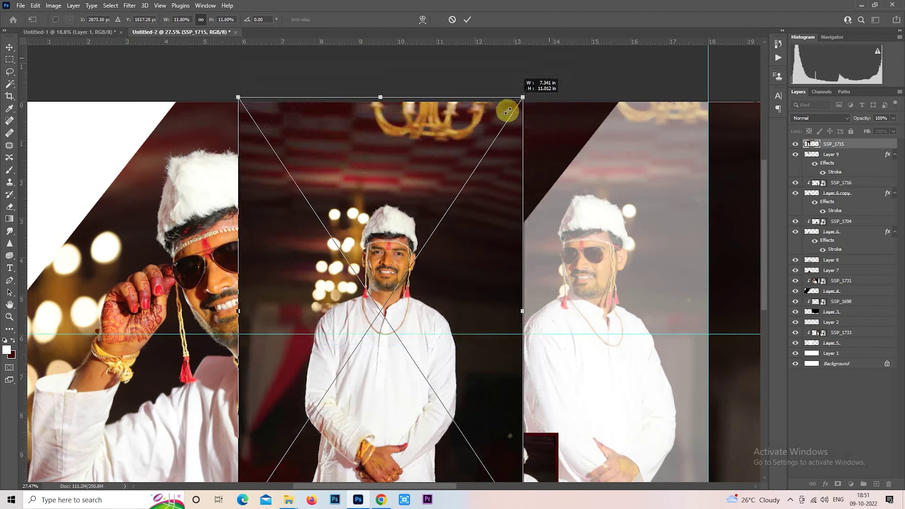
pyautogui.moveTo(422, 328); pyautogui.dragTo(461, 216)
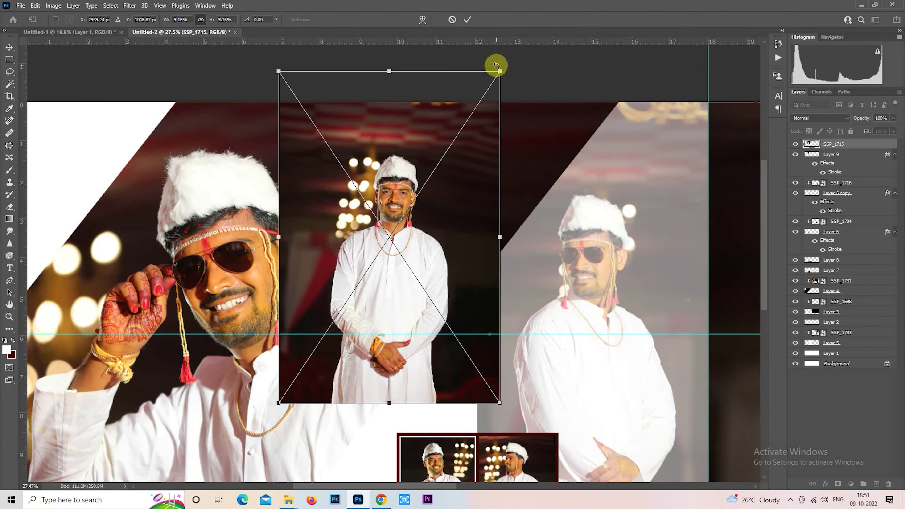
pyautogui.moveTo(501, 67); pyautogui.dragTo(451, 137)
pyautogui.moveTo(410, 229); pyautogui.dragTo(446, 171)
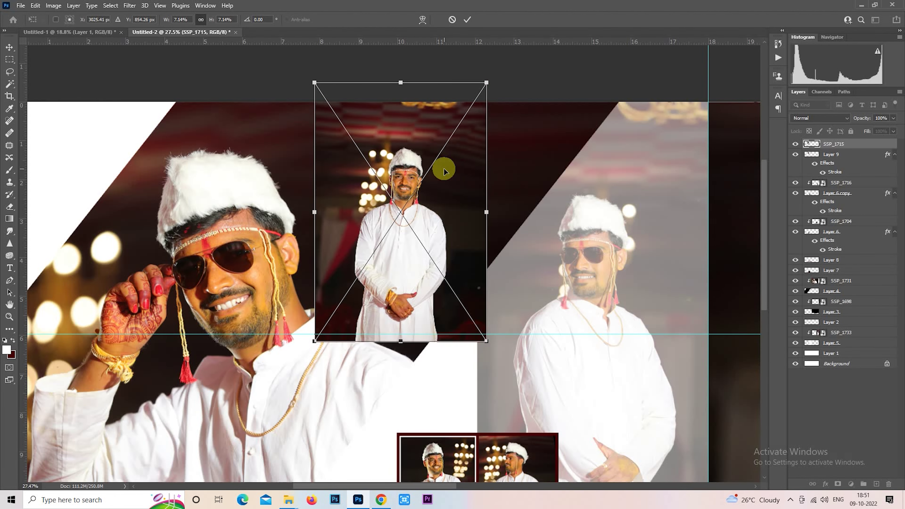
pyautogui.press('Return')
pyautogui.rightClick(823, 144)
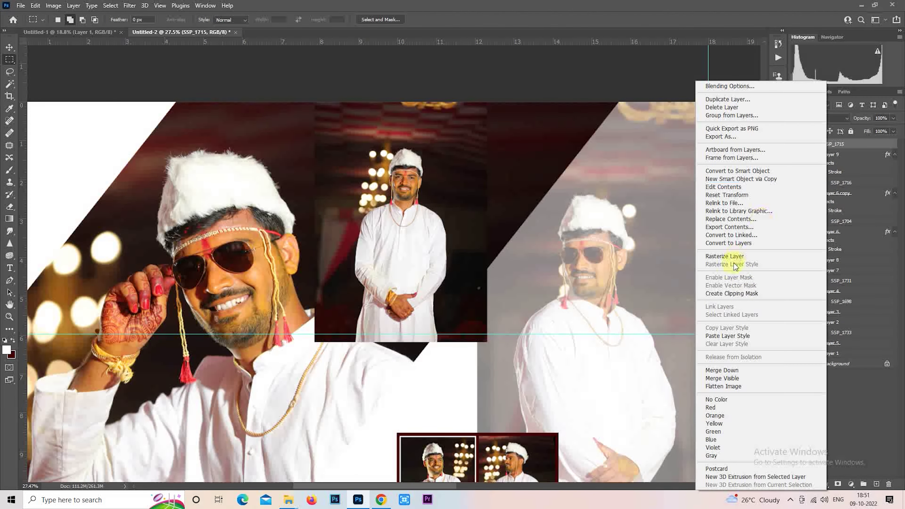
pyautogui.click(744, 290)
# - Free-transform the clipped photo, resizing and tilting it about -3.9° to fill the diamond
pyautogui.rightClick(417, 188)
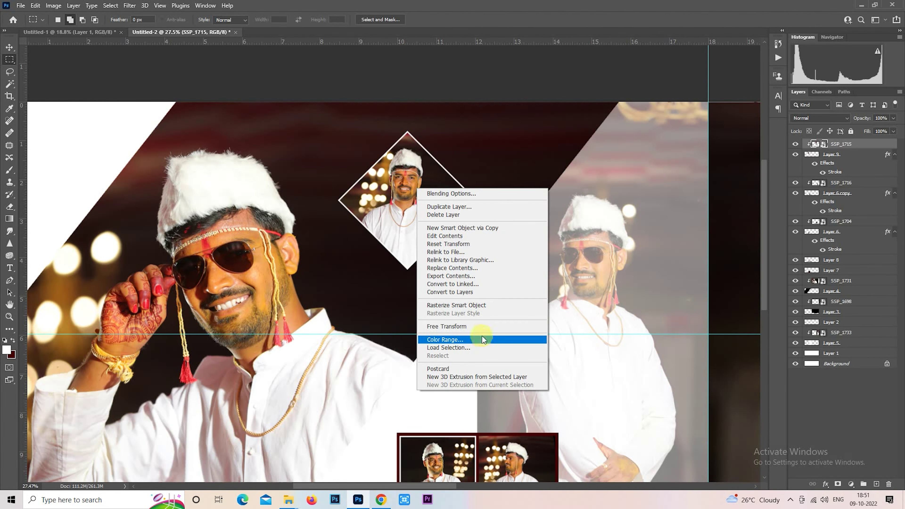
pyautogui.click(476, 328)
pyautogui.moveTo(485, 348); pyautogui.dragTo(458, 284)
pyautogui.moveTo(449, 250); pyautogui.dragTo(493, 237)
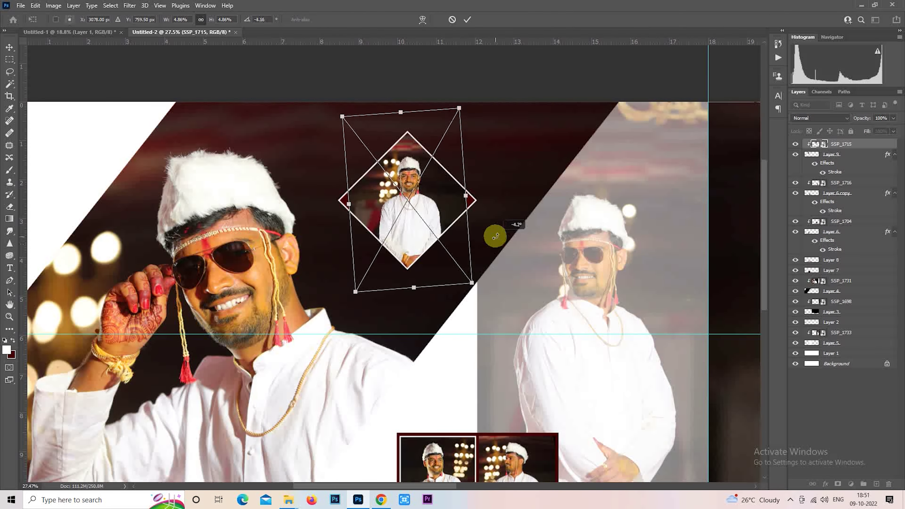
pyautogui.moveTo(471, 291); pyautogui.dragTo(489, 306)
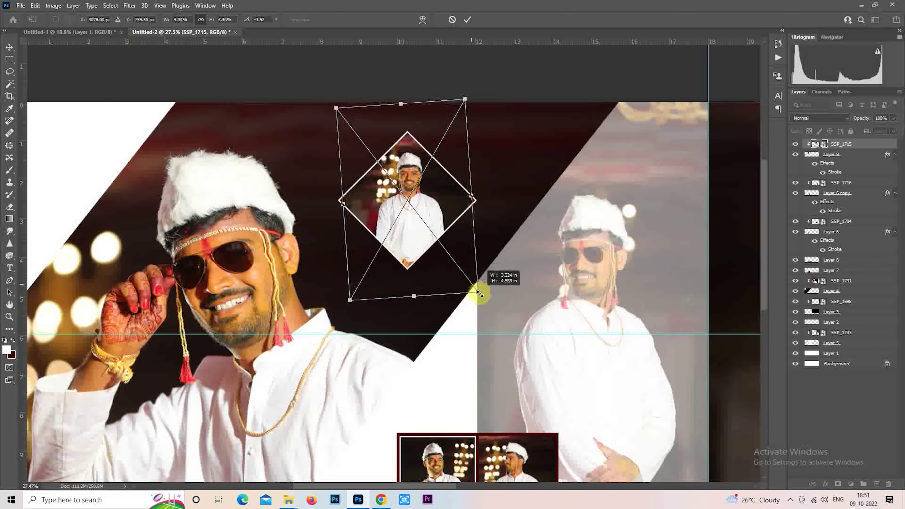
pyautogui.moveTo(463, 255); pyautogui.dragTo(462, 258)
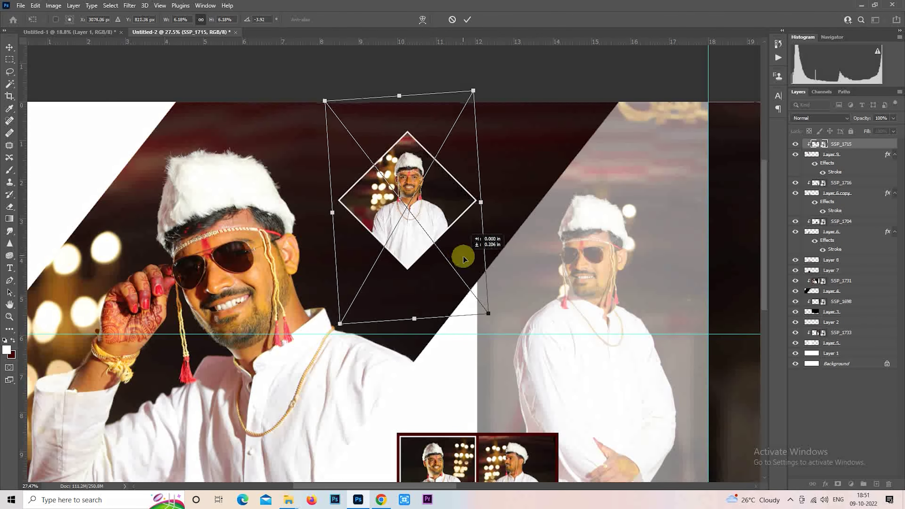
pyautogui.press('Return')
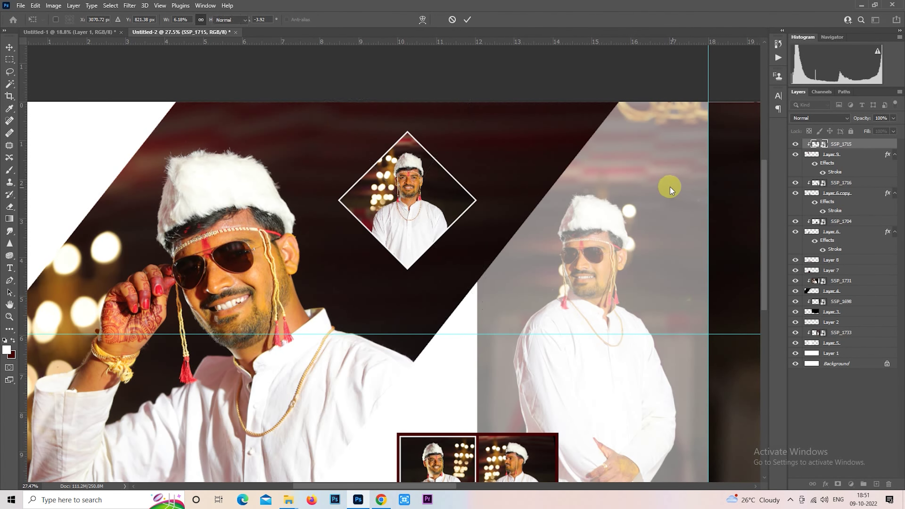
# - Duplicate Layer 9, rasterize its layer style, and whiten it with Lightness +100
pyautogui.click(830, 154)
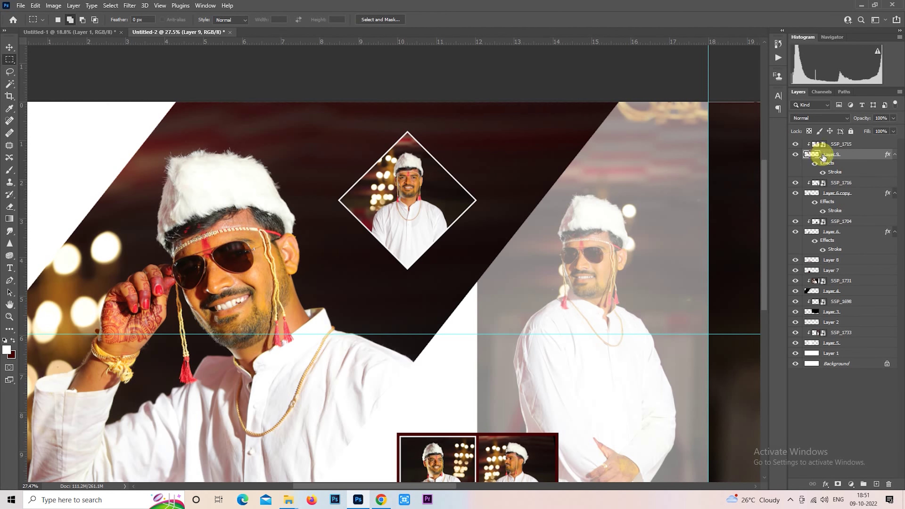
pyautogui.hotkey('ctrl', 'j')
pyautogui.rightClick(842, 184)
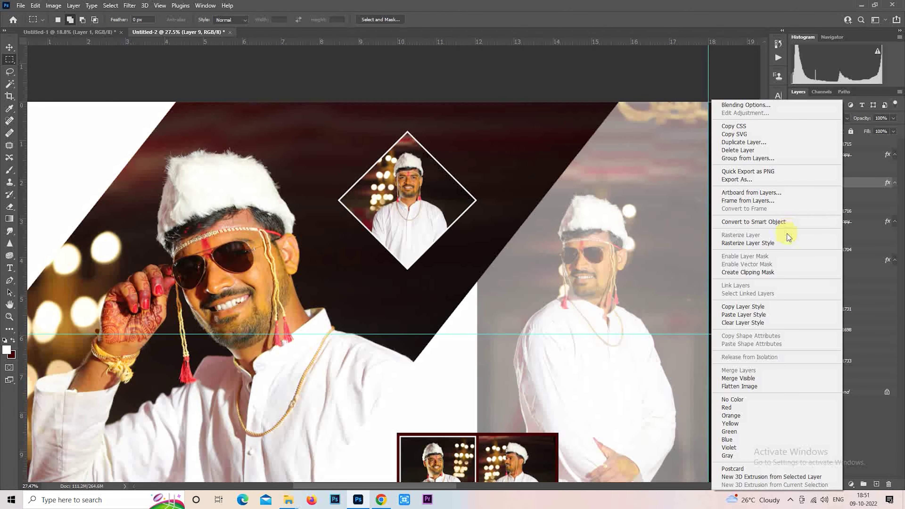
pyautogui.click(780, 243)
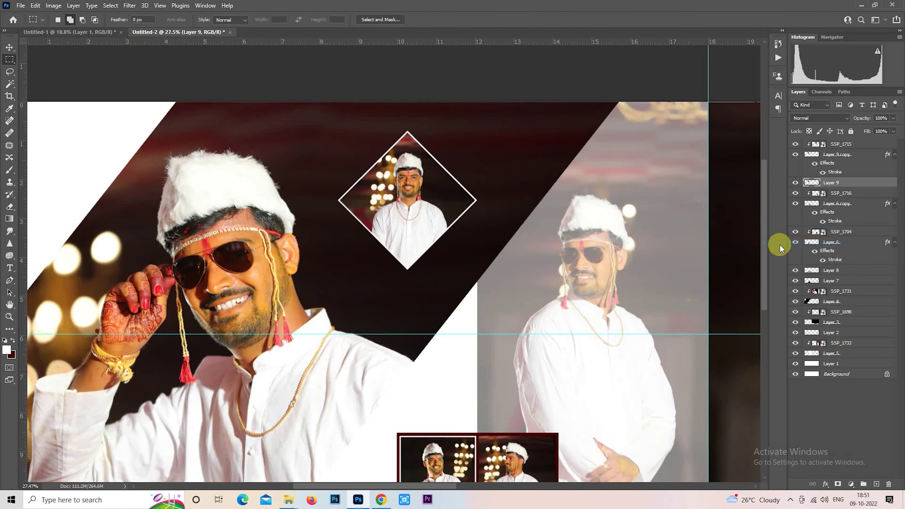
pyautogui.hotkey('ctrl', 'u')
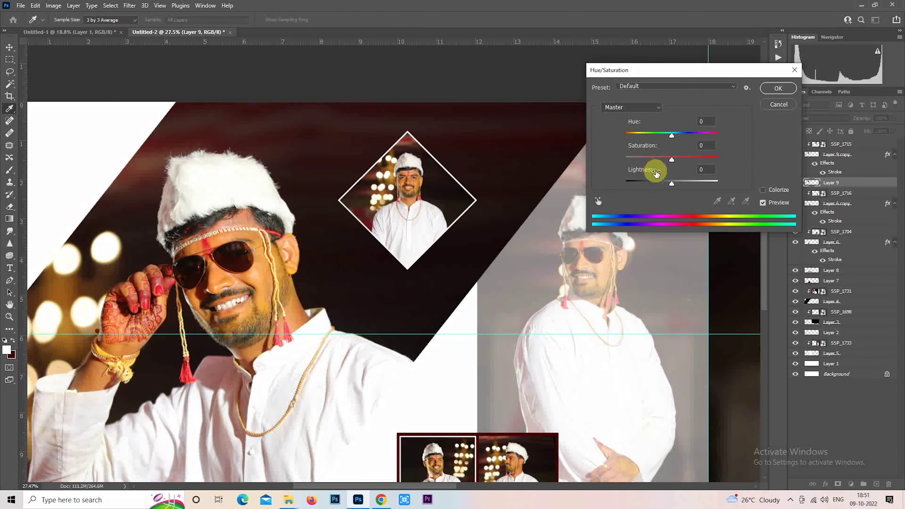
pyautogui.moveTo(672, 181); pyautogui.dragTo(733, 184)
pyautogui.click(778, 88)
# - Rotate the white diamond about -19.7° and set its opacity to 50%
pyautogui.press('m')
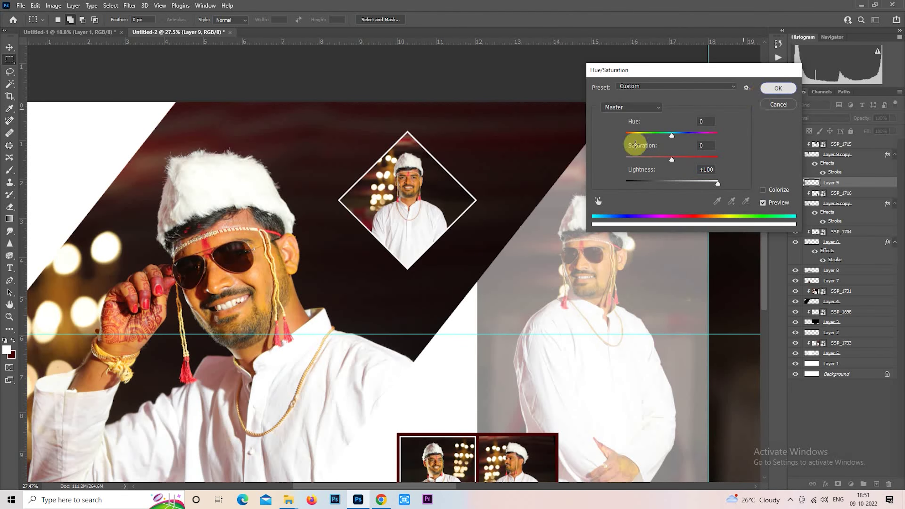
pyautogui.rightClick(438, 174)
pyautogui.click(488, 258)
pyautogui.moveTo(513, 178); pyautogui.dragTo(511, 133)
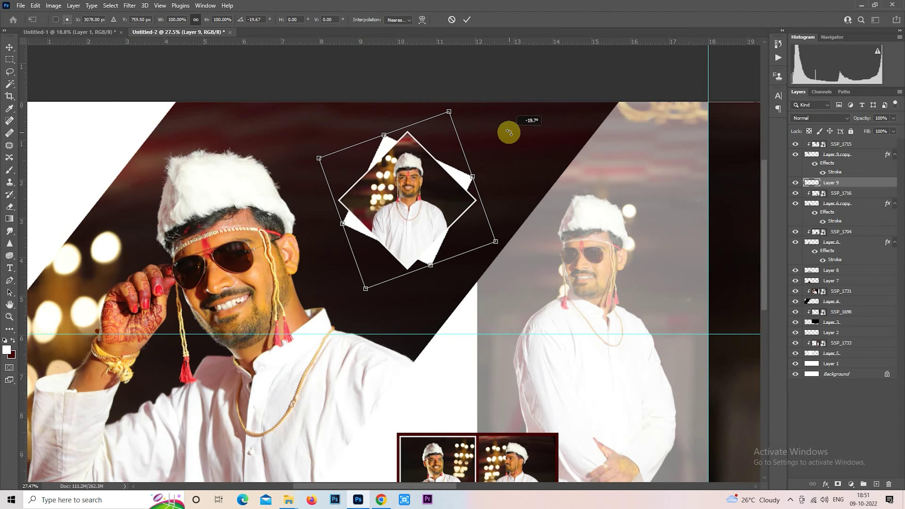
pyautogui.press('Return')
pyautogui.click(880, 119)
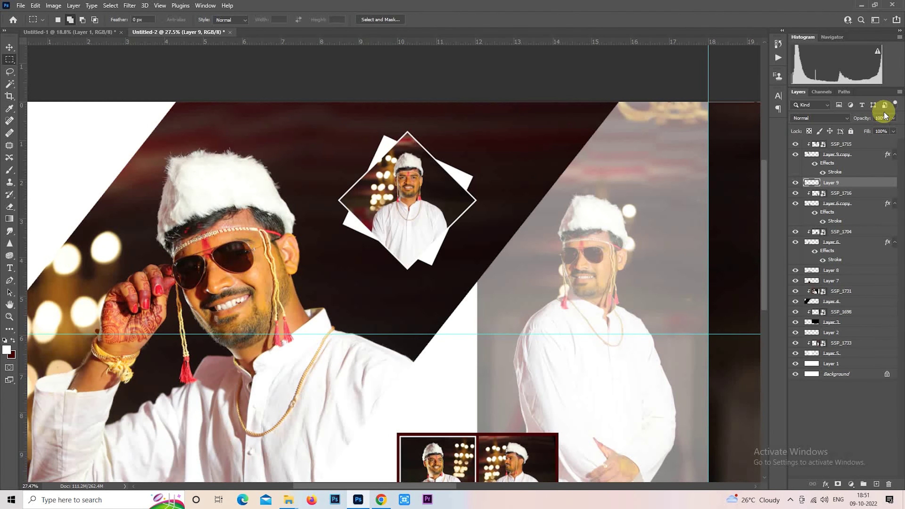
pyautogui.write('50')
pyautogui.press('Return')
# - Add a new empty layer above Layer 1
pyautogui.scroll(-3, 487, 281)
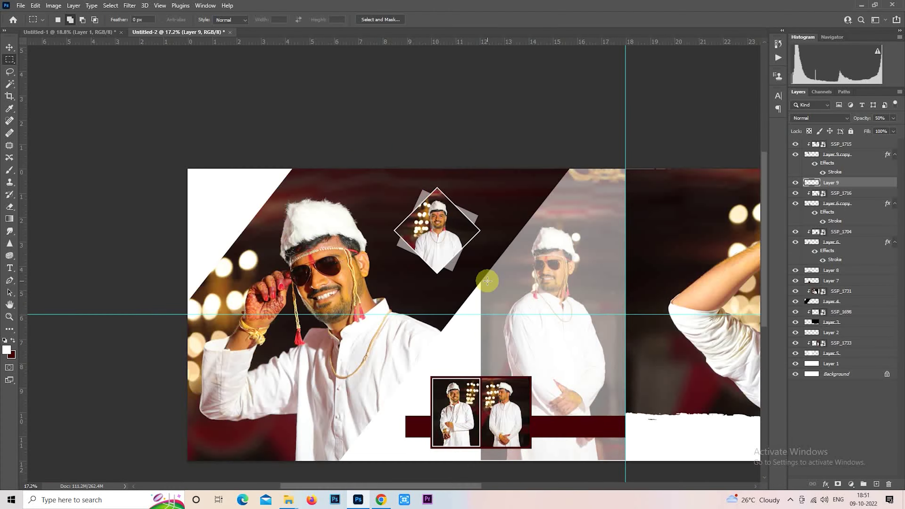
pyautogui.scroll(-2, 487, 281)
pyautogui.scroll(2, 308, 331)
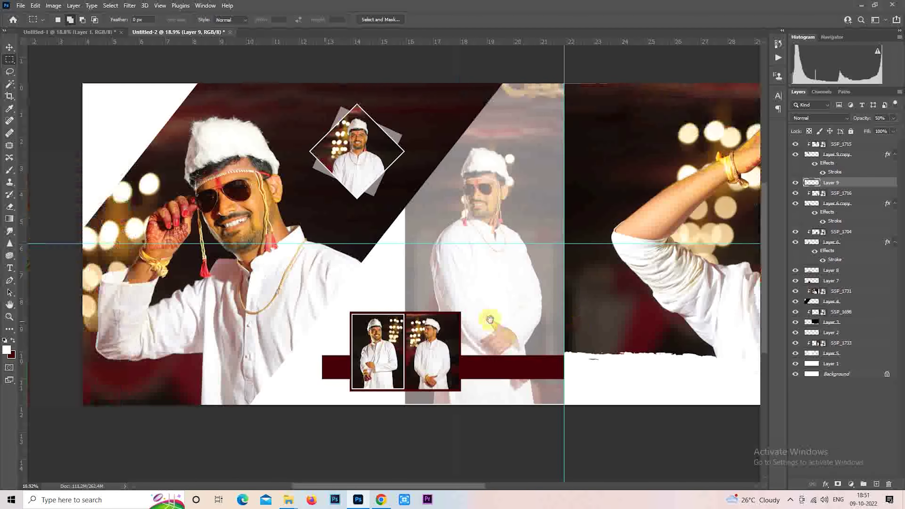
pyautogui.scroll(1, 491, 317)
pyautogui.click(824, 364)
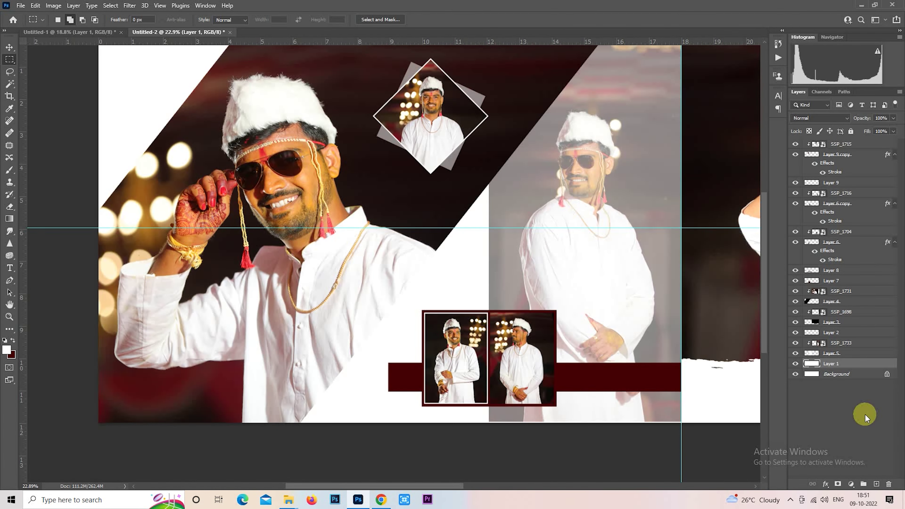
pyautogui.click(878, 484)
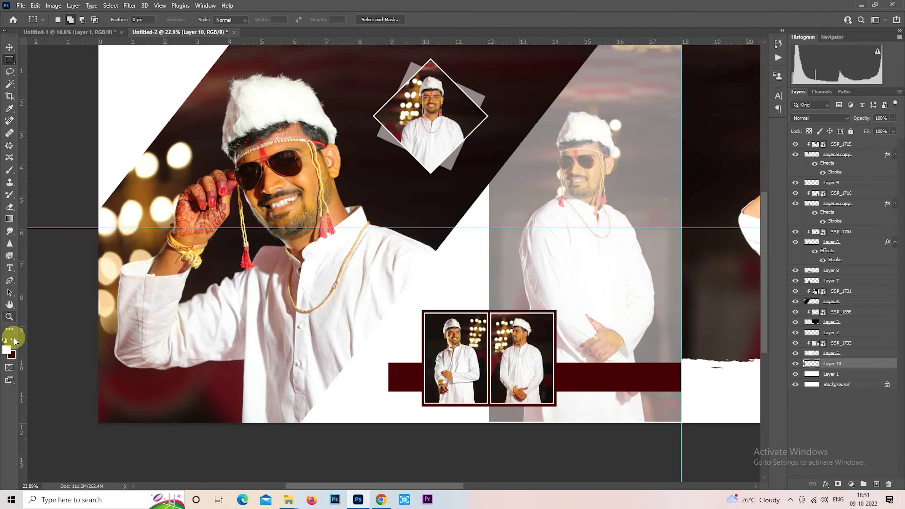
# - Trial-trace a right-angle triangle with the Pen in Shape mode, then discard it
pyautogui.click(10, 281)
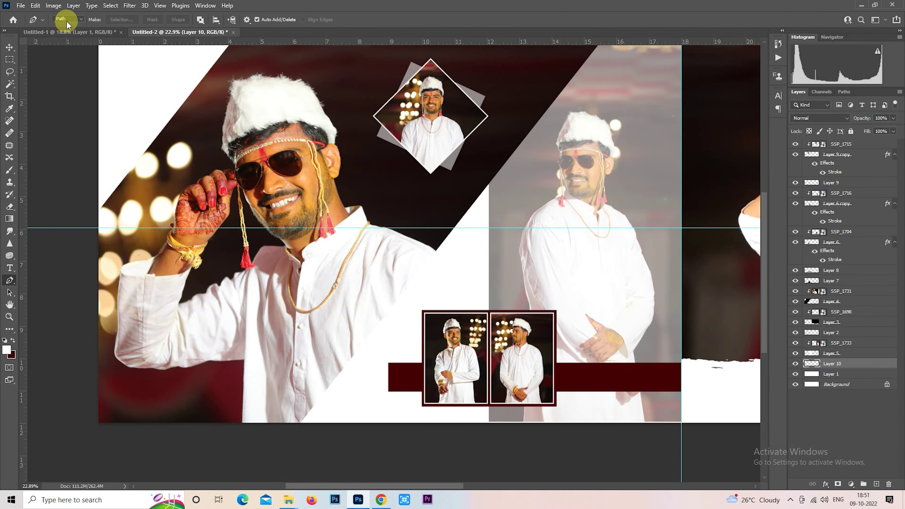
pyautogui.click(79, 20)
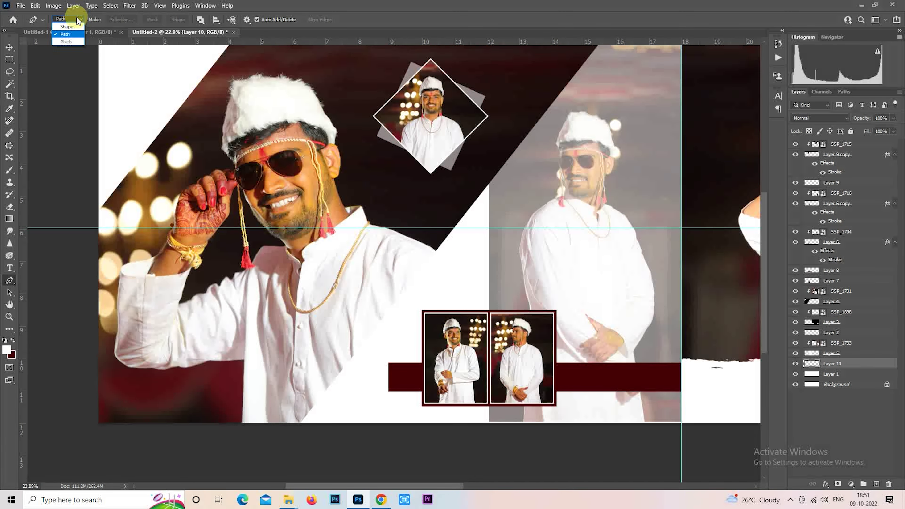
pyautogui.click(79, 28)
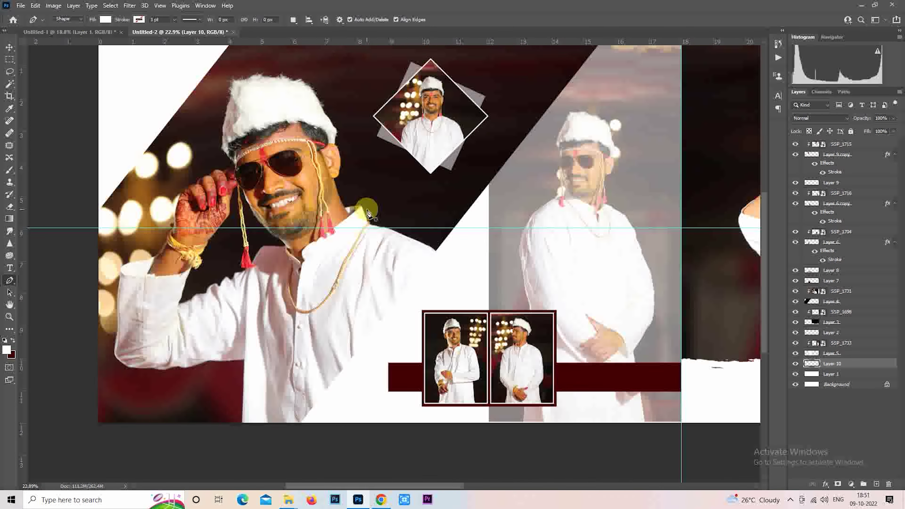
pyautogui.click(302, 435)
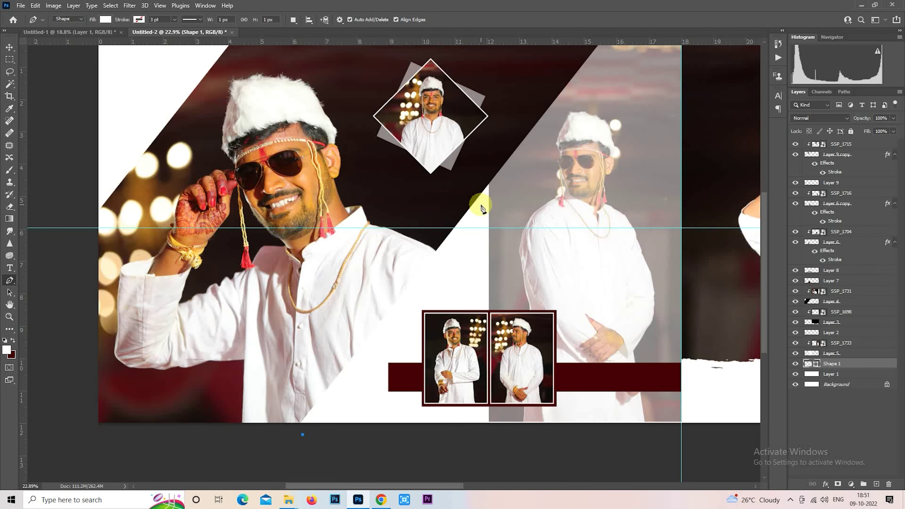
pyautogui.click(481, 205)
pyautogui.click(481, 434)
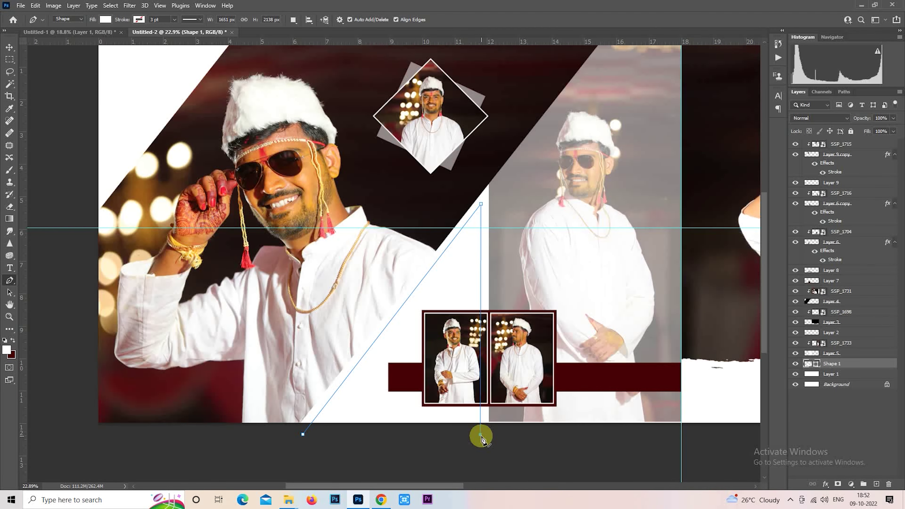
pyautogui.press('Return')
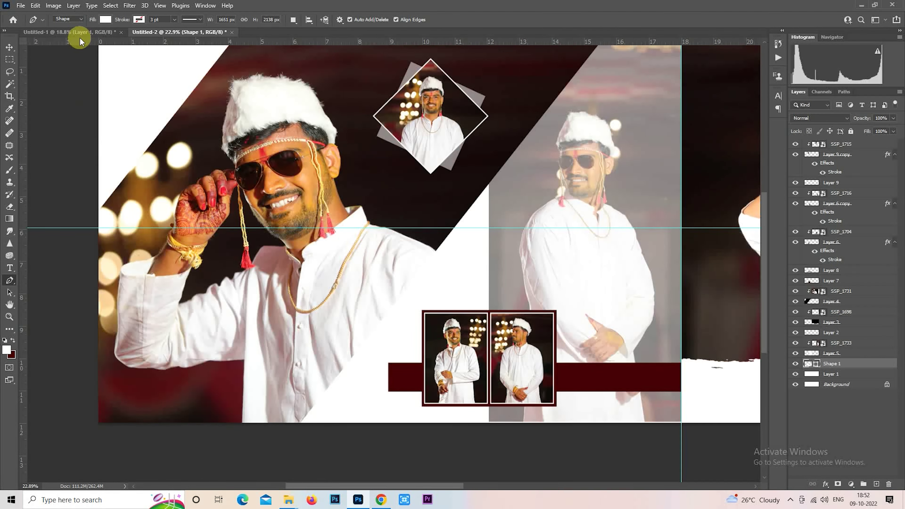
# - Trace a closed triangle path along the white diagonal in Path mode, then discard it
pyautogui.click(79, 34)
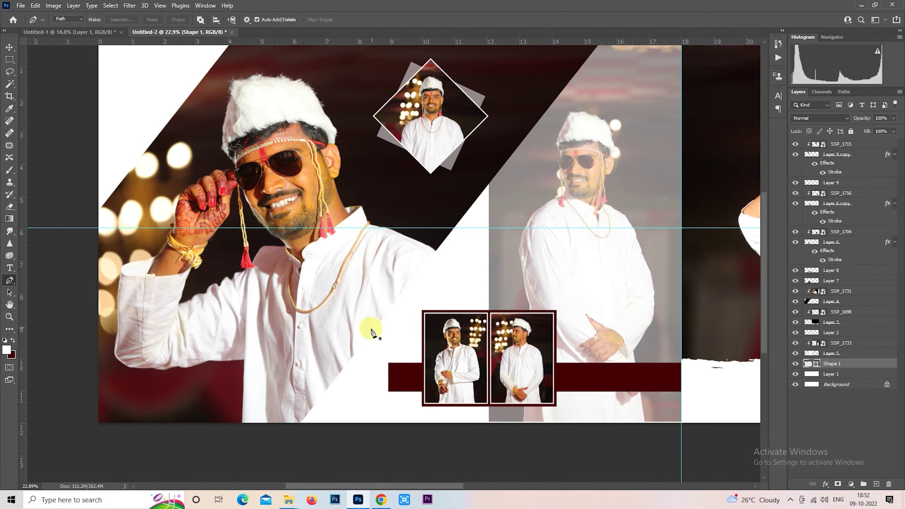
pyautogui.click(303, 434)
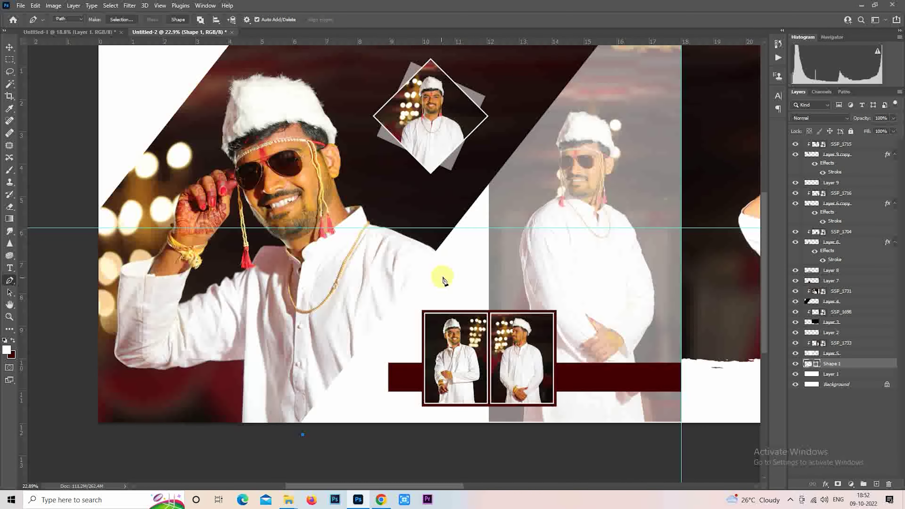
pyautogui.click(482, 202)
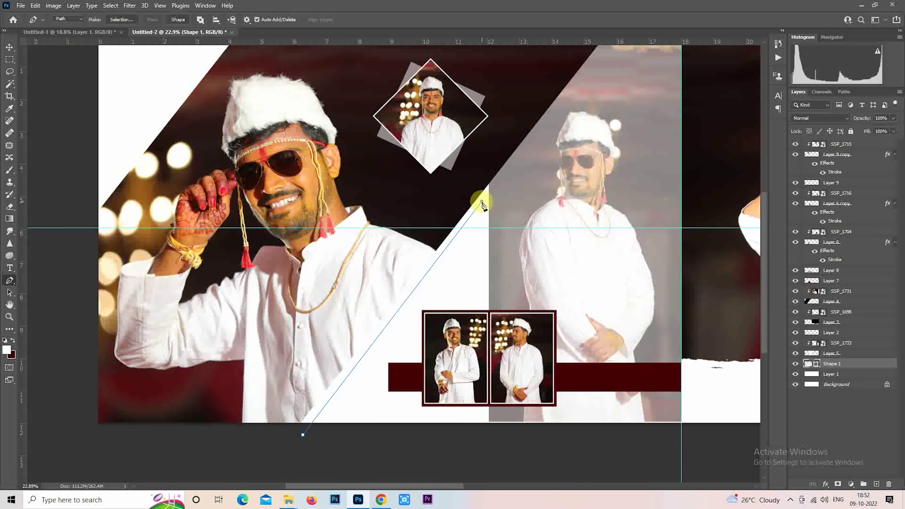
pyautogui.click(480, 433)
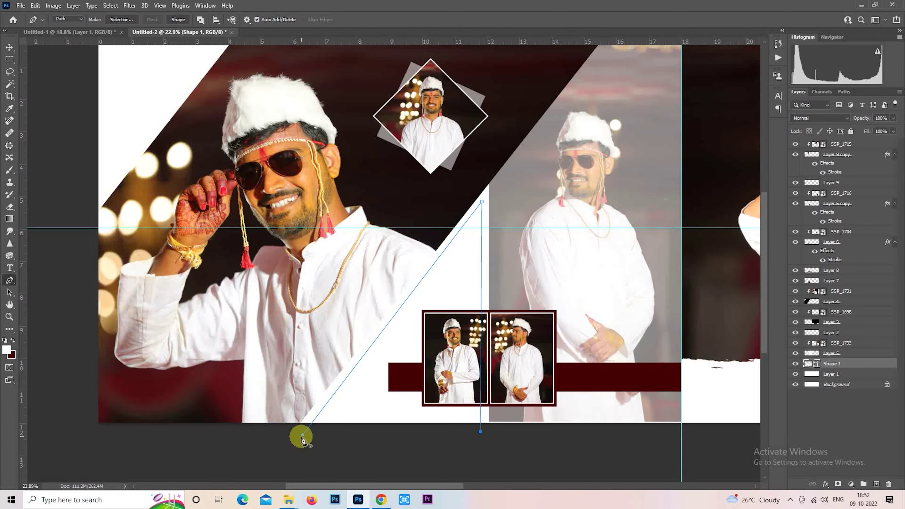
pyautogui.click(303, 434)
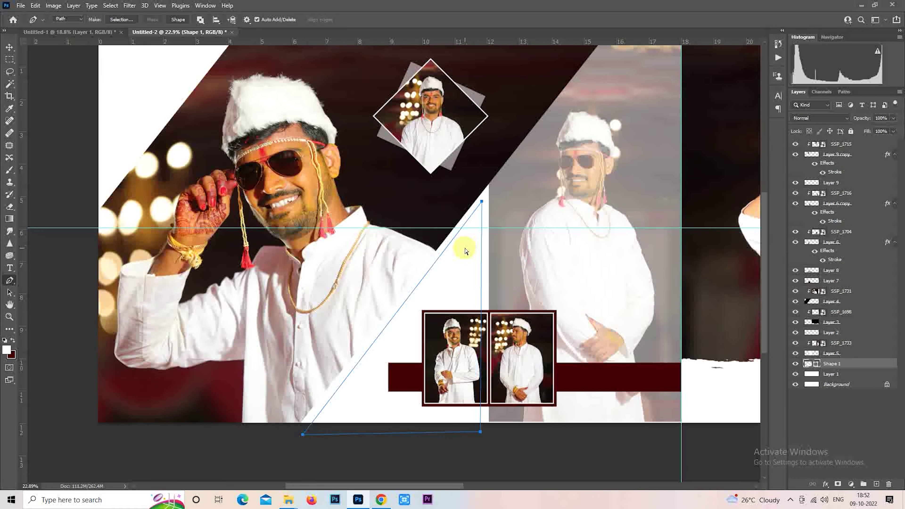
pyautogui.press('Return')
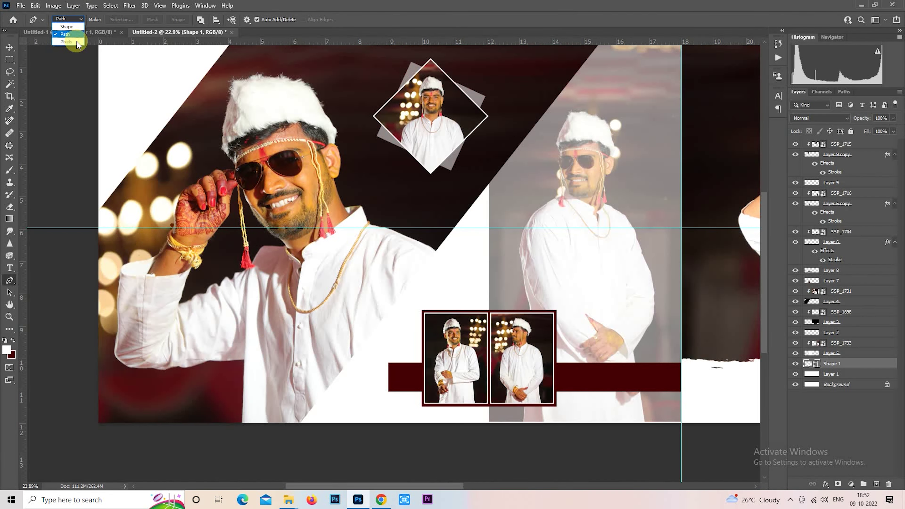
# - Trace a small closed triangle path in the upper-left white corner, then discard it
pyautogui.click(183, 113)
pyautogui.click(165, 90)
pyautogui.click(178, 135)
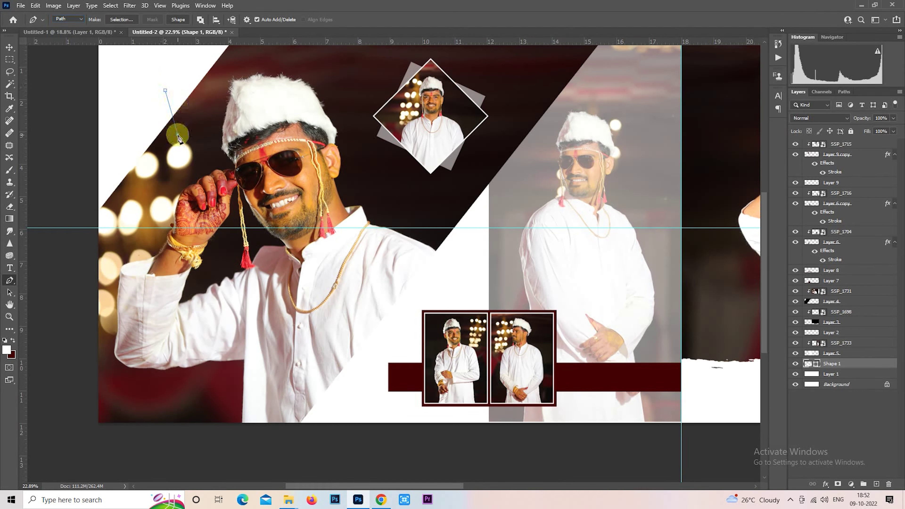
pyautogui.click(160, 183)
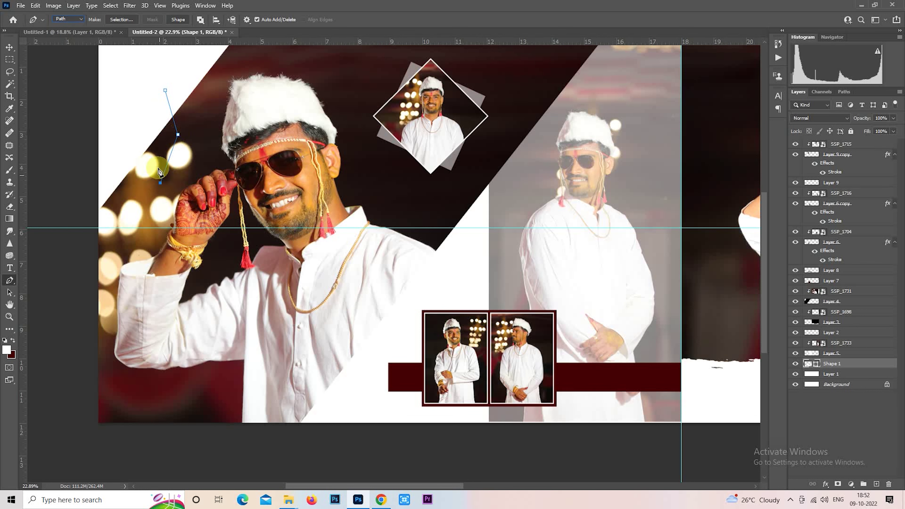
pyautogui.click(165, 90)
pyautogui.press('Return')
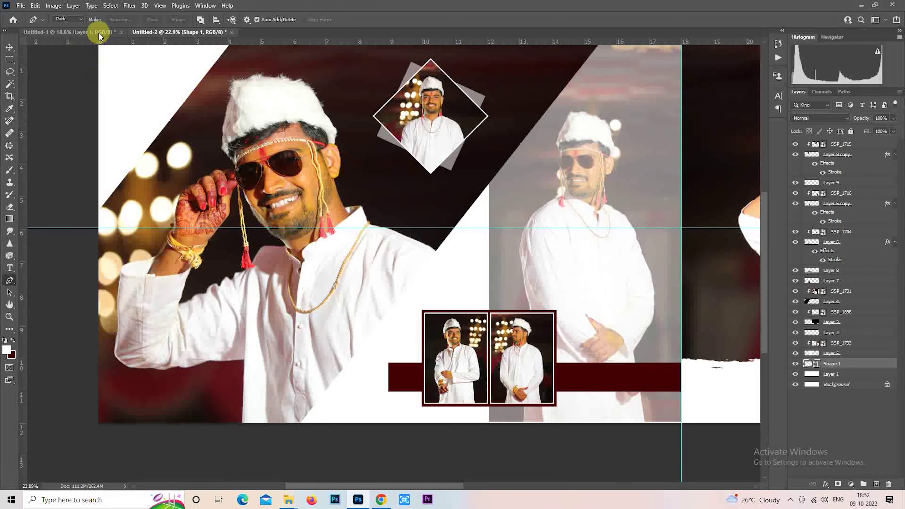
# - Start a Shape 2 layer in the upper-left corner with the Pen in Shape mode
pyautogui.click(82, 20)
pyautogui.click(67, 25)
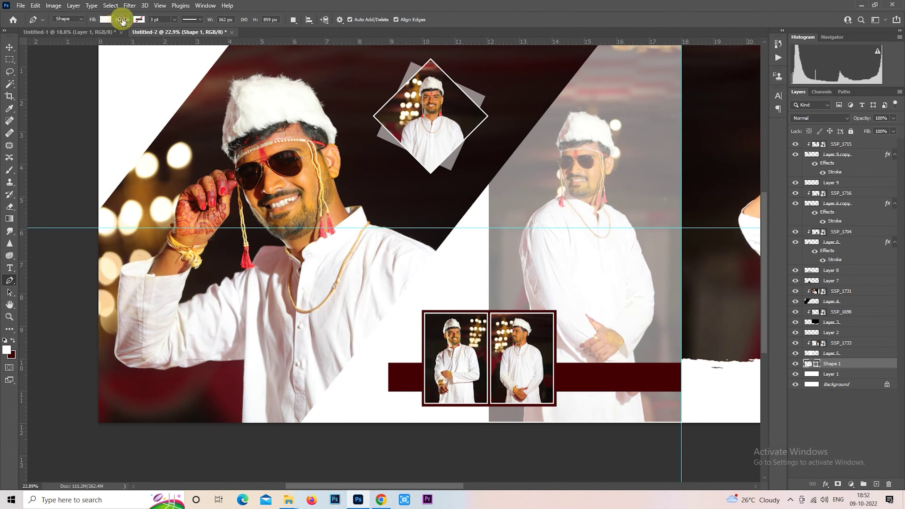
pyautogui.click(148, 87)
pyautogui.moveTo(160, 137); pyautogui.dragTo(130, 133)
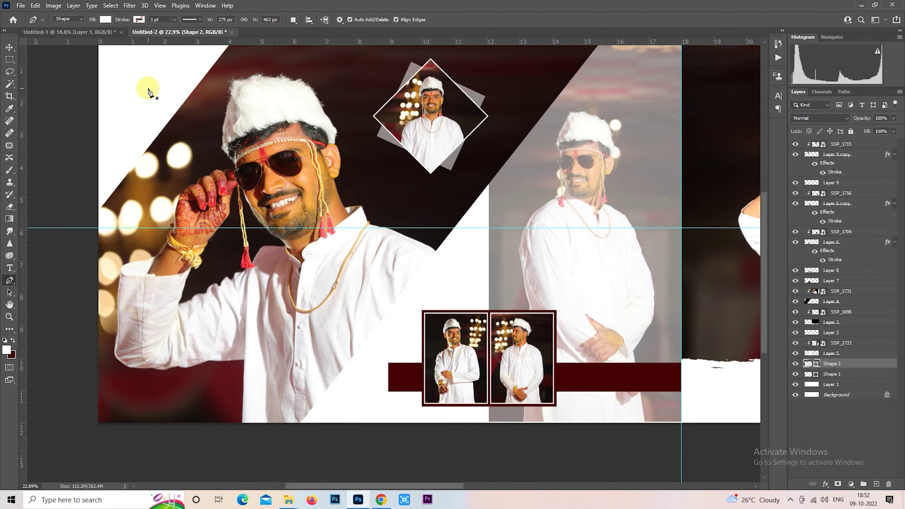
pyautogui.rightClick(8, 282)
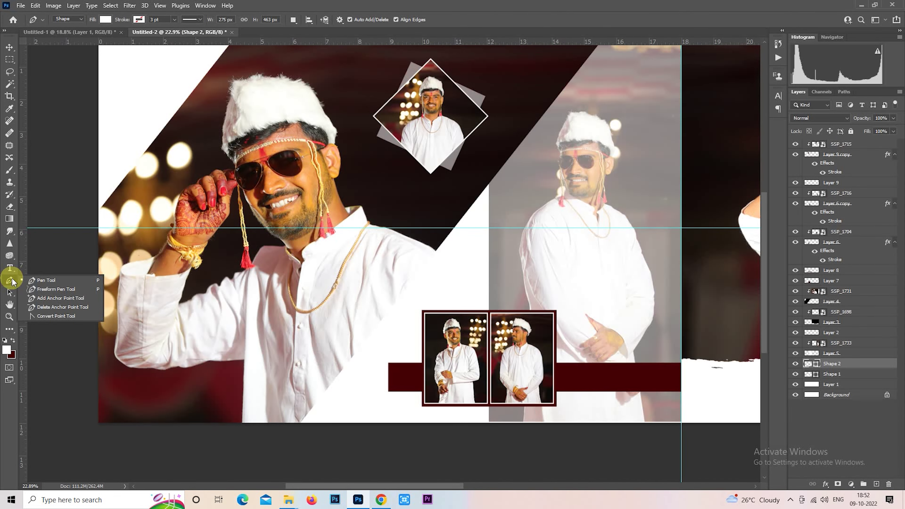
pyautogui.click(45, 280)
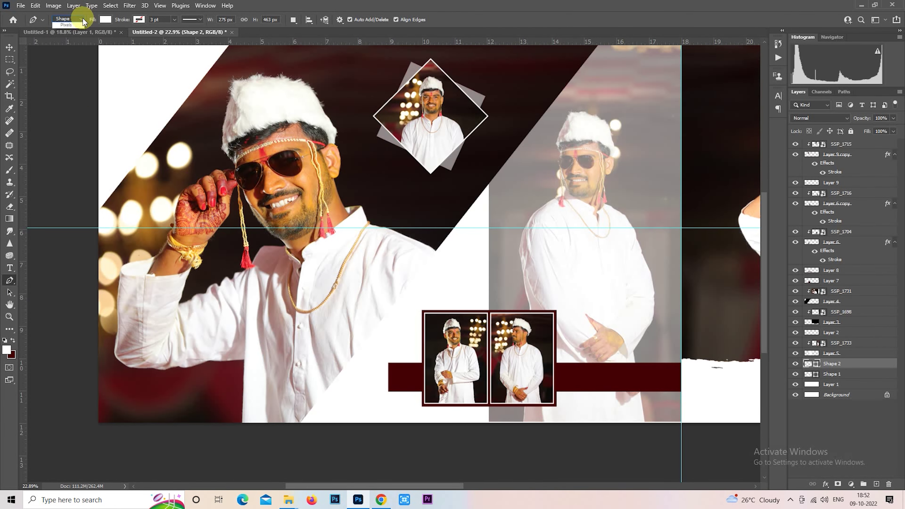
pyautogui.click(174, 23)
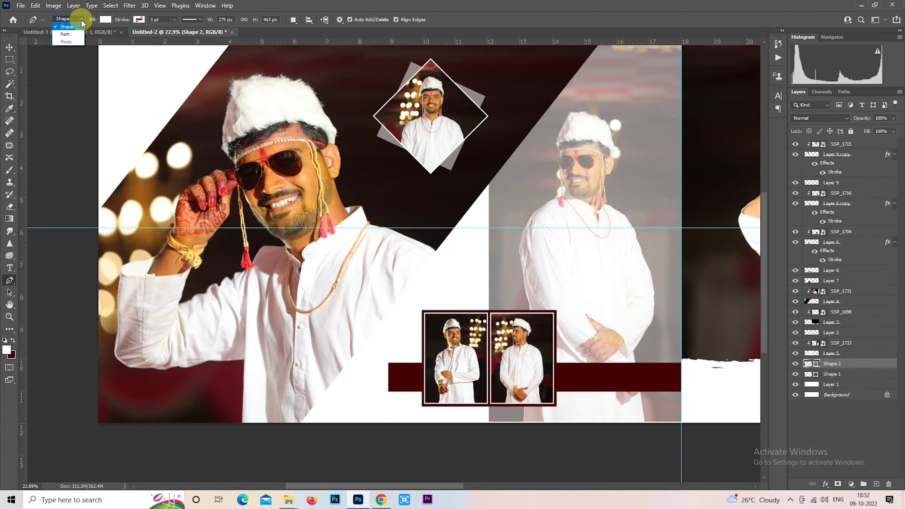
# - Trace a triangle path along the white diagonal strip and convert it to a selection
pyautogui.click(78, 34)
pyautogui.scroll(-2, 500, 285)
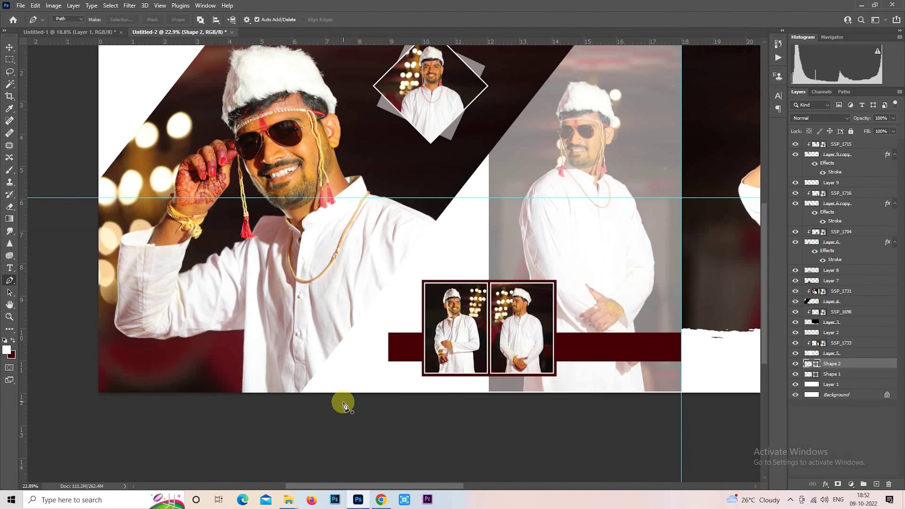
pyautogui.click(301, 405)
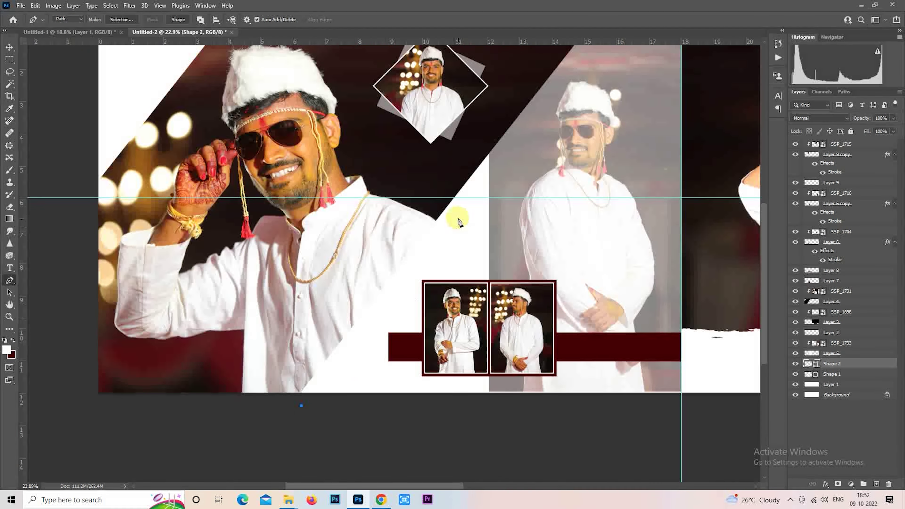
pyautogui.click(481, 174)
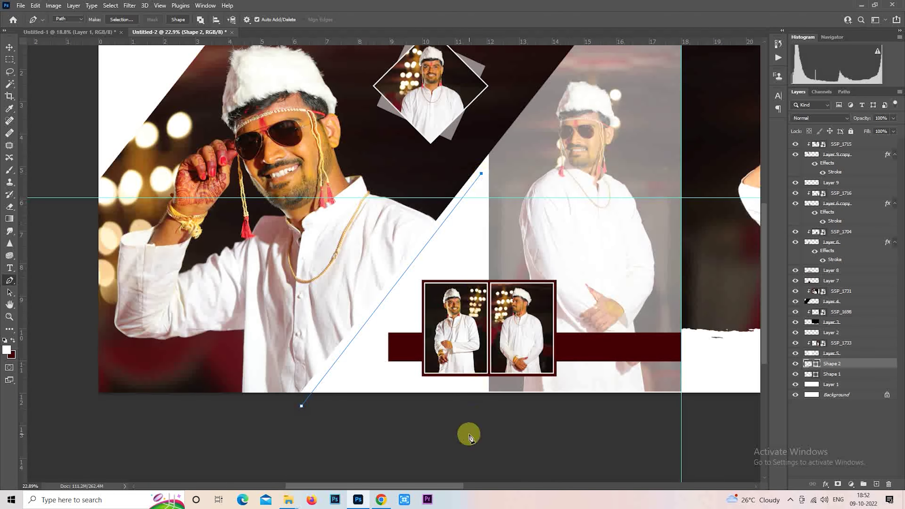
pyautogui.click(301, 406)
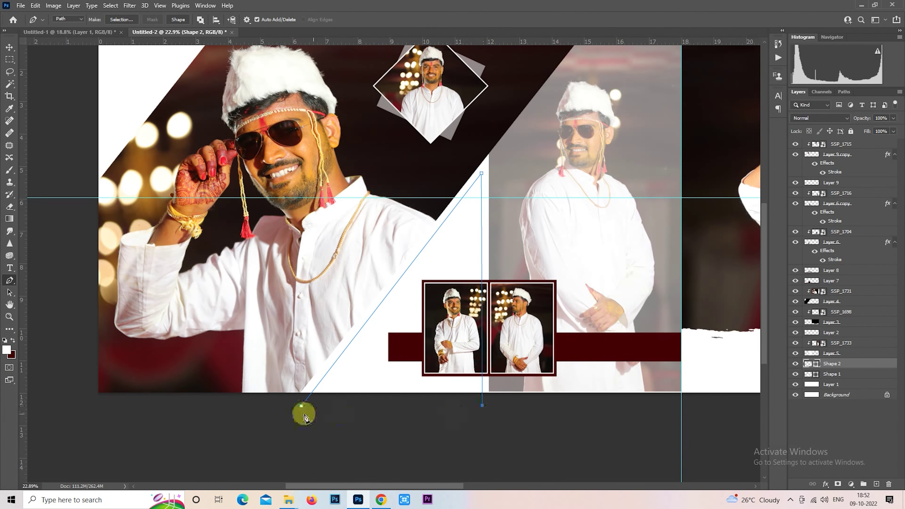
pyautogui.rightClick(413, 269)
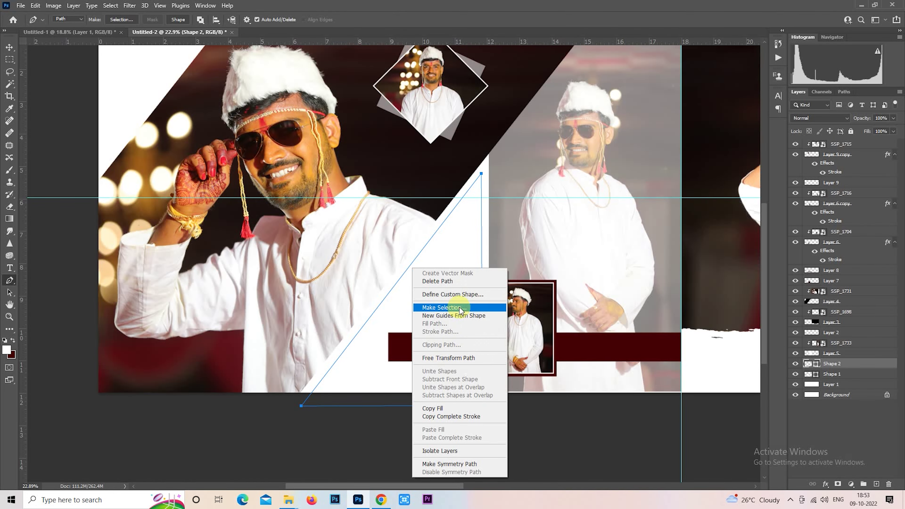
pyautogui.click(444, 307)
pyautogui.click(504, 147)
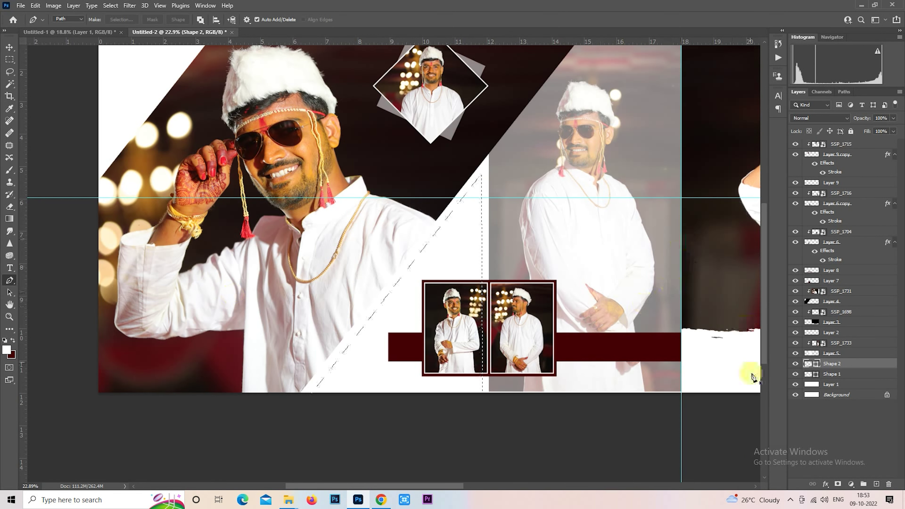
# - Delete the Shape 1 layer and rasterize Shape 2
pyautogui.click(838, 377)
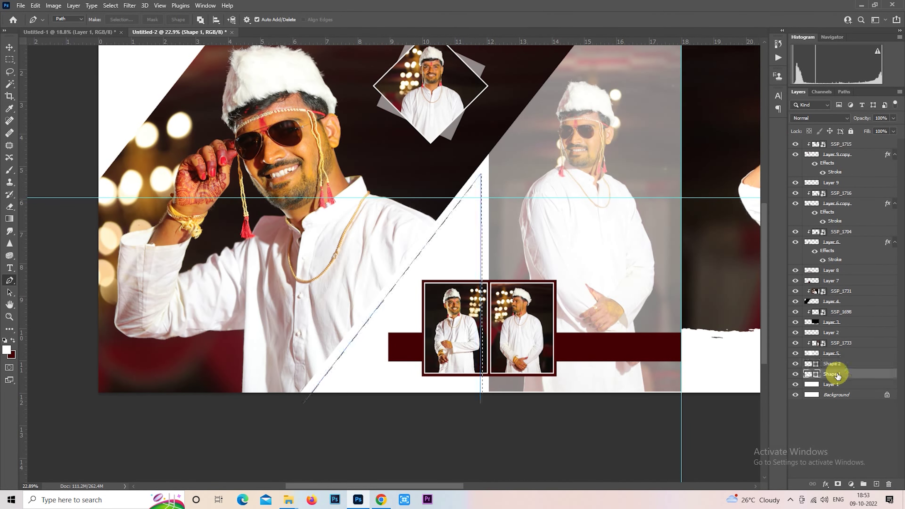
pyautogui.press('Delete')
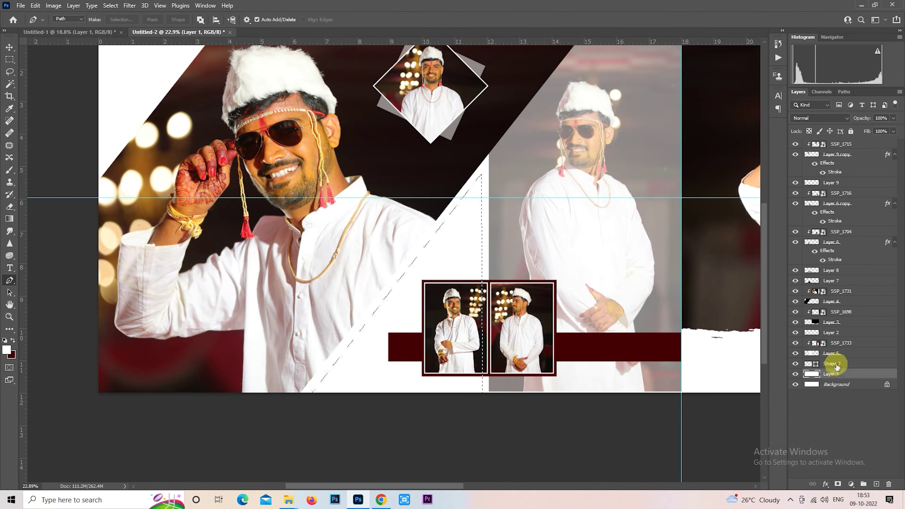
pyautogui.click(837, 367)
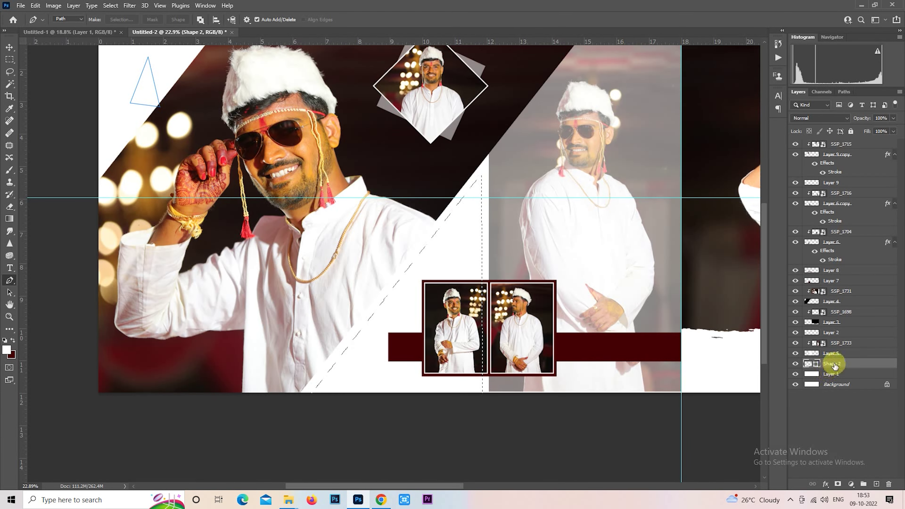
pyautogui.rightClick(835, 366)
pyautogui.click(756, 235)
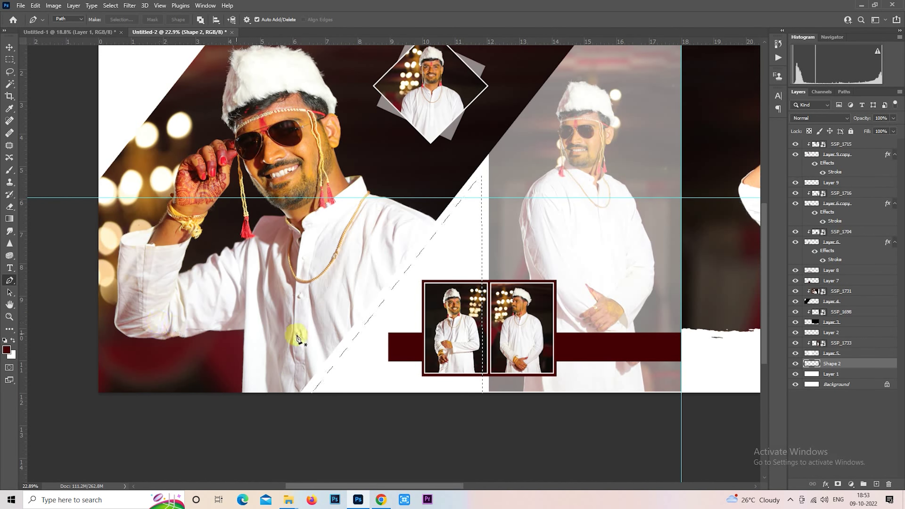
# - Fill the diagonal selection with maroon on Shape 2, deselect, and set 30% opacity
pyautogui.click(12, 341)
pyautogui.hotkey('ctrl', 'BackSpace')
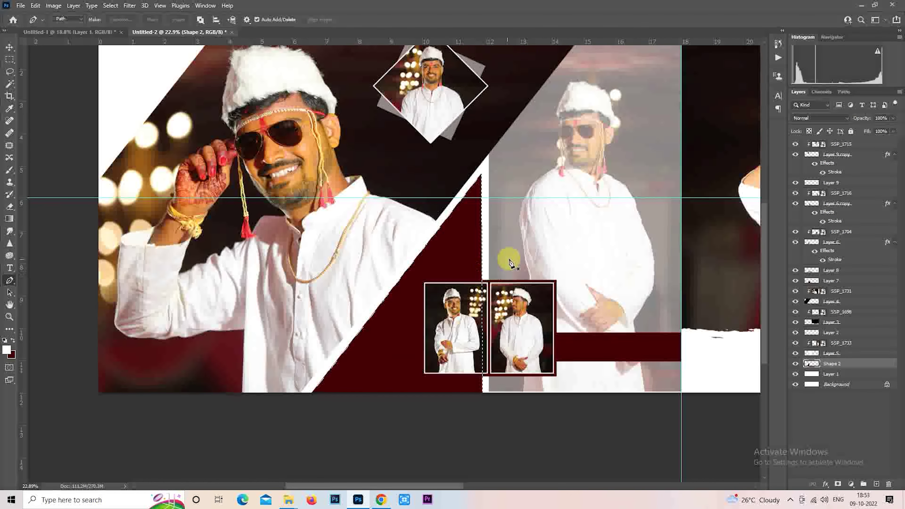
pyautogui.hotkey('ctrl', 'd')
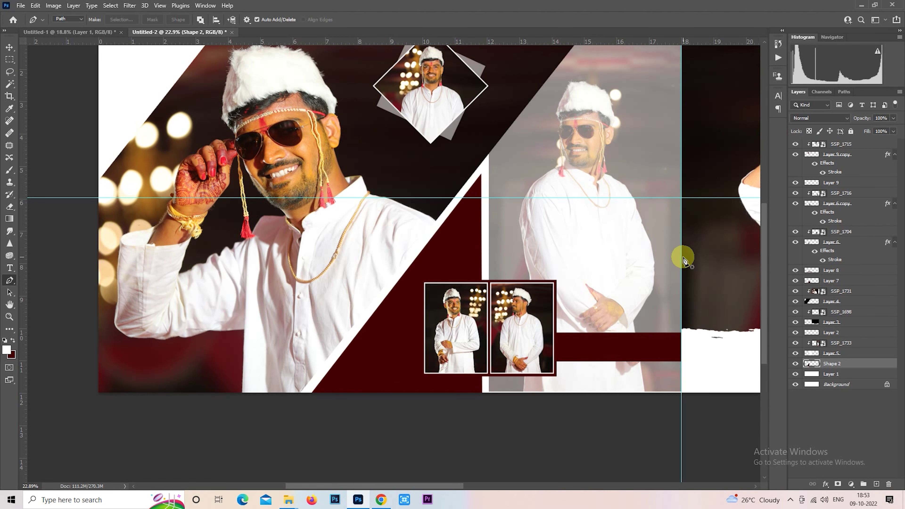
pyautogui.press('5')
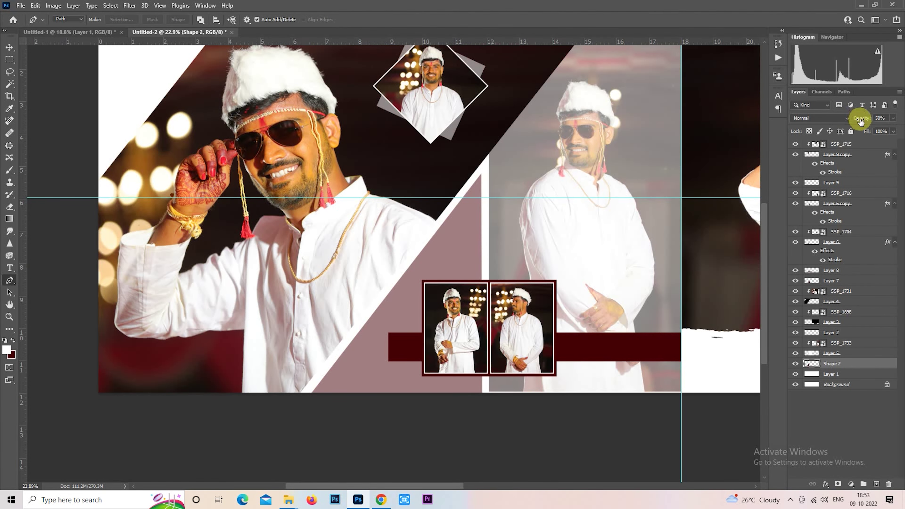
pyautogui.write('30')
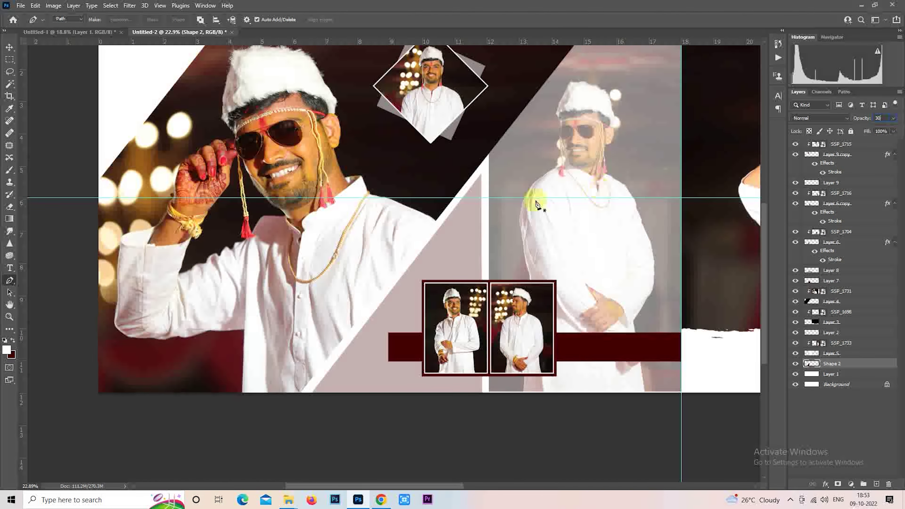
pyautogui.click(392, 207)
pyautogui.scroll(-2, 395, 214)
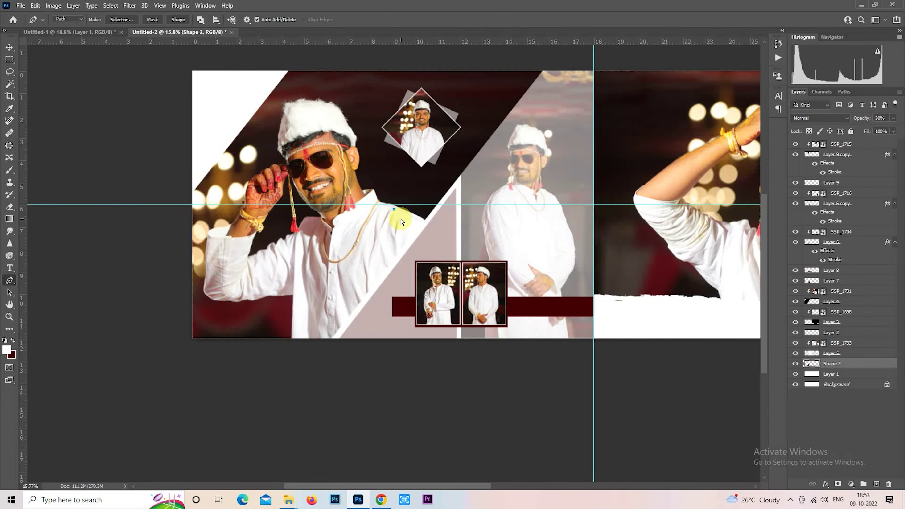
pyautogui.scroll(1, 442, 184)
pyautogui.scroll(1, 399, 160)
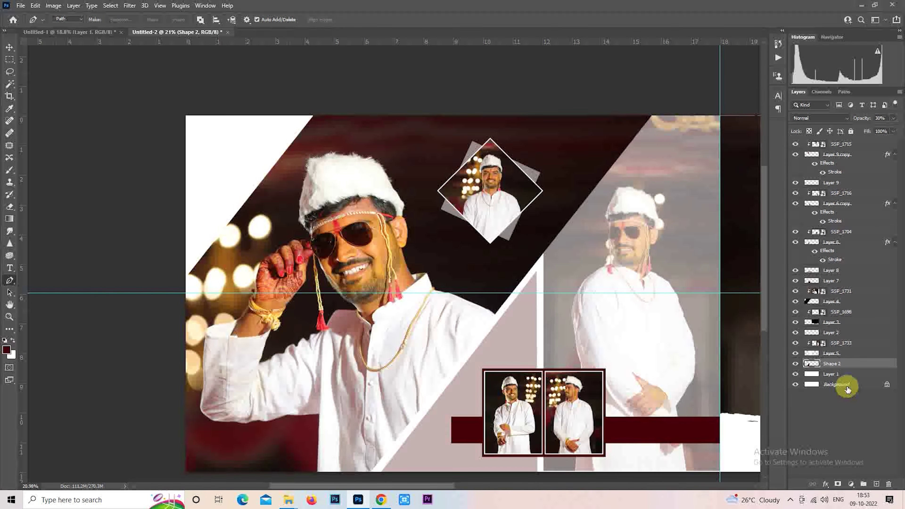
# - On a new layer, trace a closed triangle outline in the left page's top-left corner
pyautogui.click(876, 484)
pyautogui.scroll(1, 427, 214)
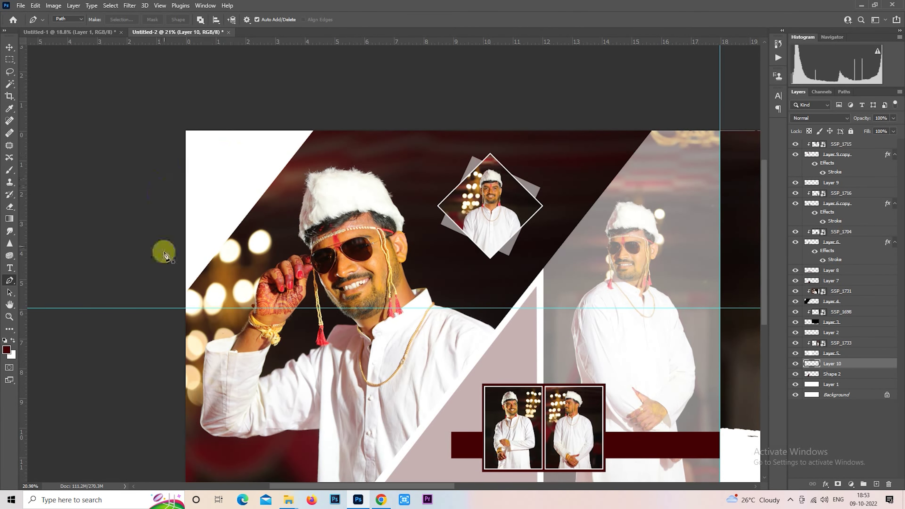
pyautogui.click(167, 294)
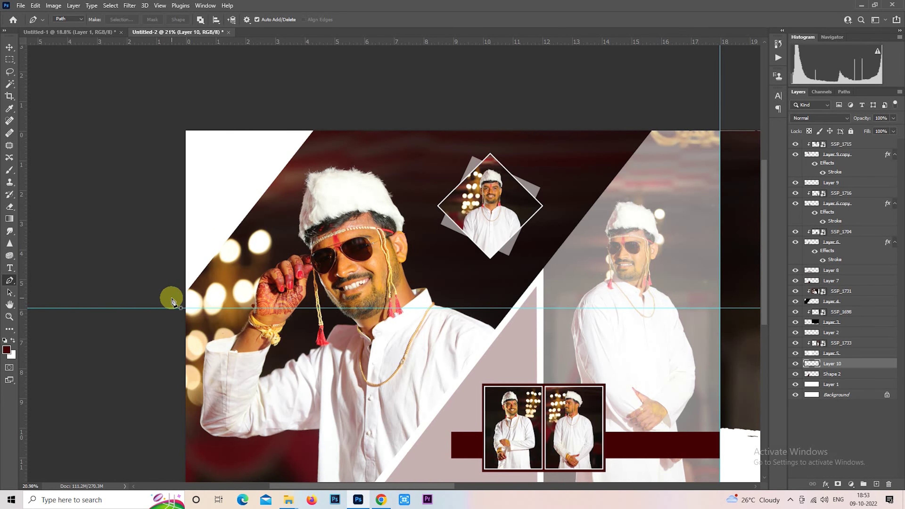
pyautogui.click(172, 298)
pyautogui.click(316, 112)
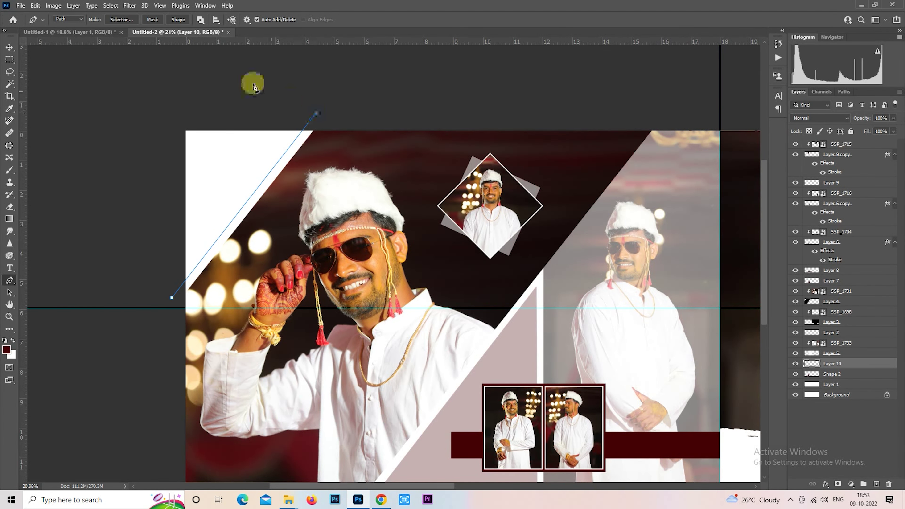
pyautogui.click(183, 82)
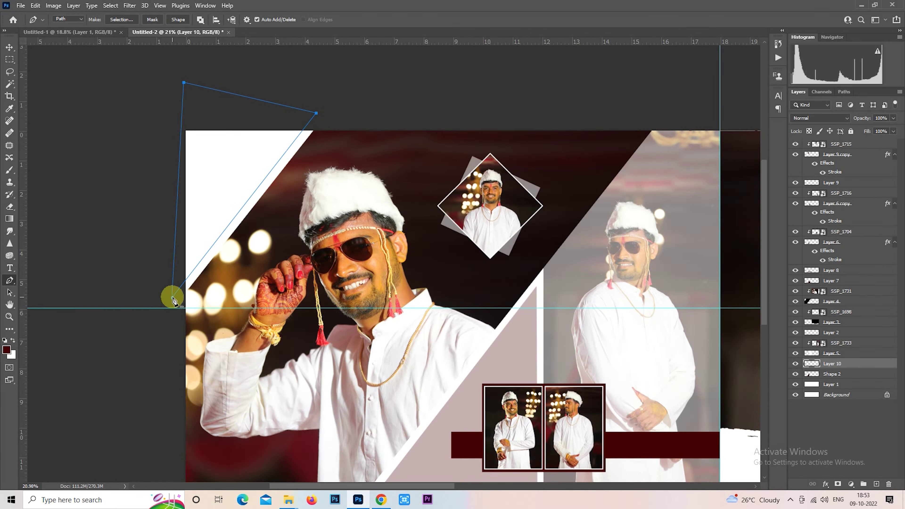
pyautogui.click(172, 297)
# - Turn the triangle outline into a selection and fill it with maroon at 30% opacity
pyautogui.rightClick(229, 165)
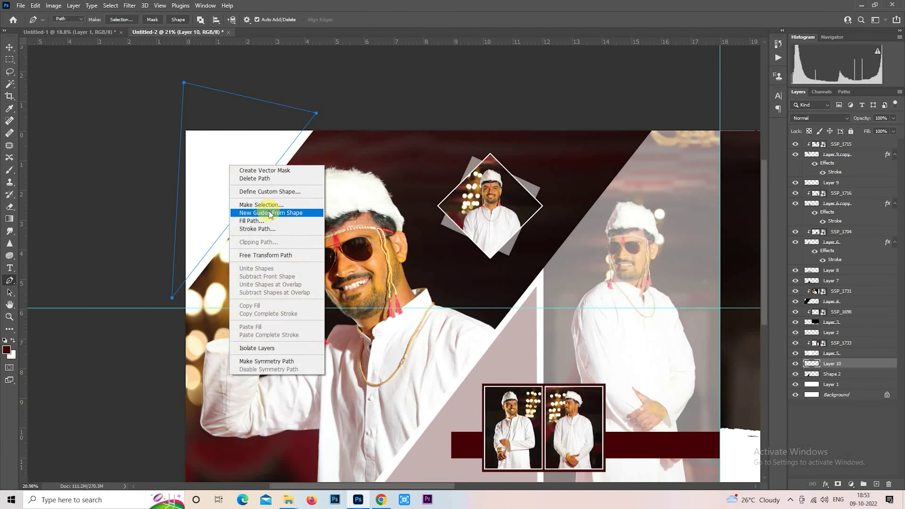
pyautogui.click(262, 204)
pyautogui.click(504, 153)
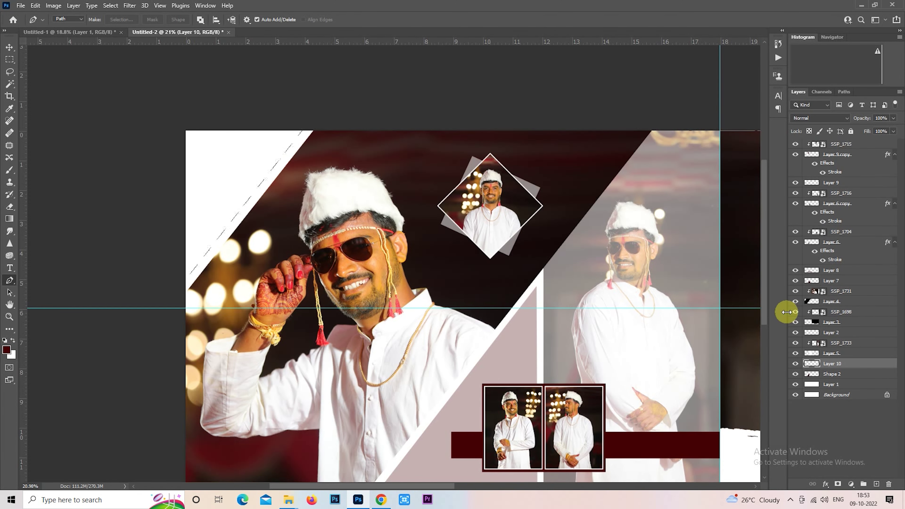
pyautogui.click(12, 341)
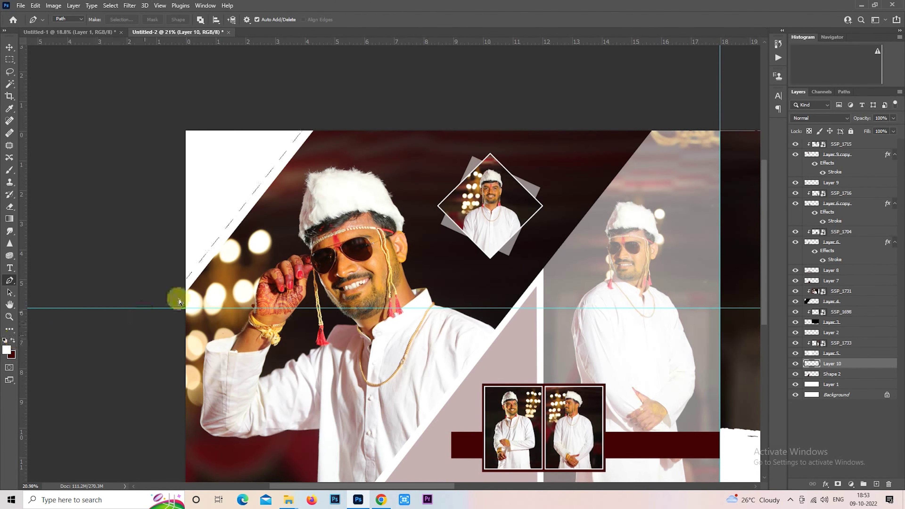
pyautogui.hotkey('ctrl', 'BackSpace')
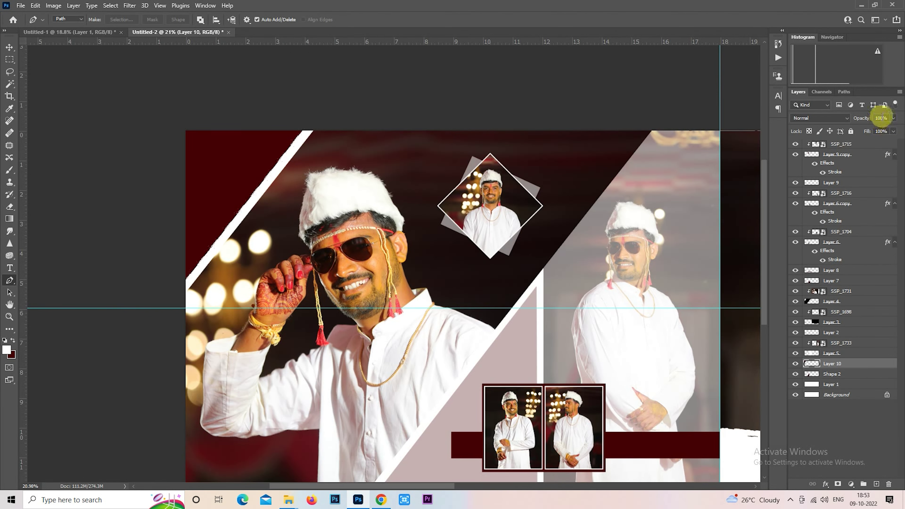
pyautogui.write('30')
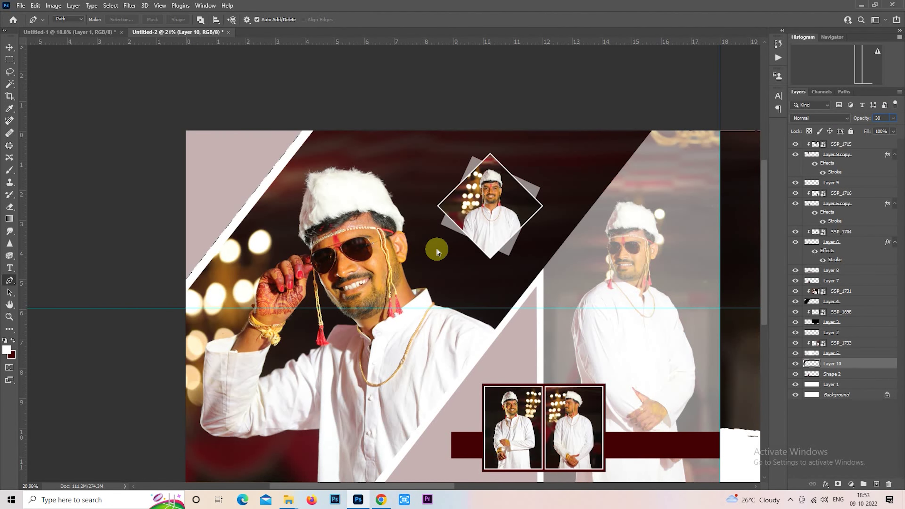
pyautogui.hotkey('ctrl', '0')
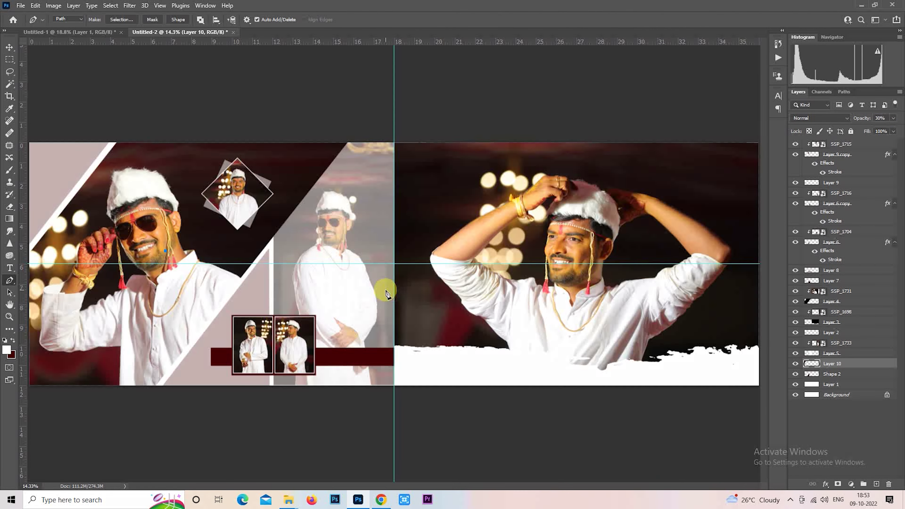
# - Add a new top layer and type the title GROOM on the right page's white strip
pyautogui.click(9, 59)
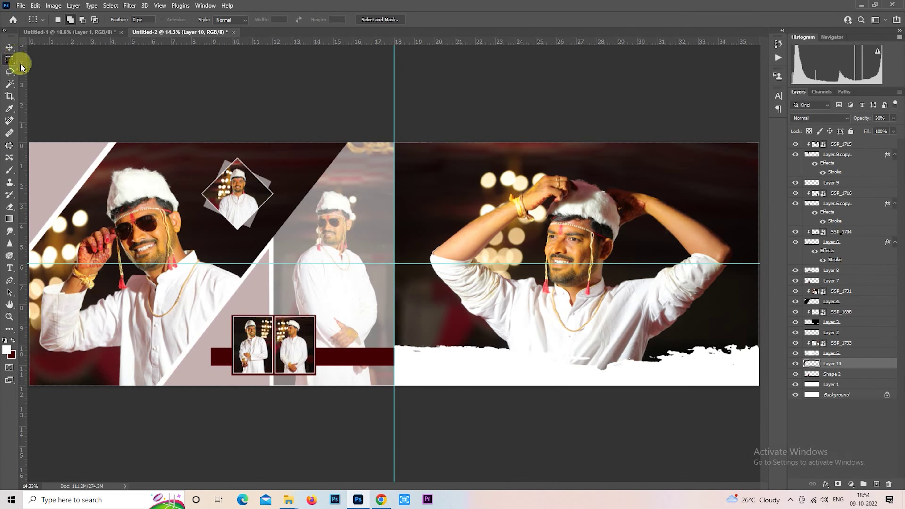
pyautogui.scroll(-2, 457, 185)
pyautogui.scroll(2, 456, 184)
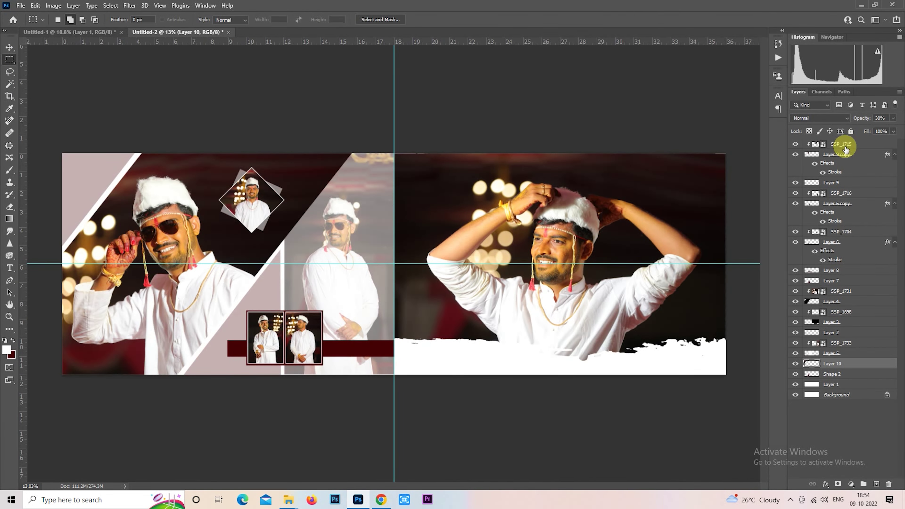
pyautogui.click(843, 143)
pyautogui.click(874, 484)
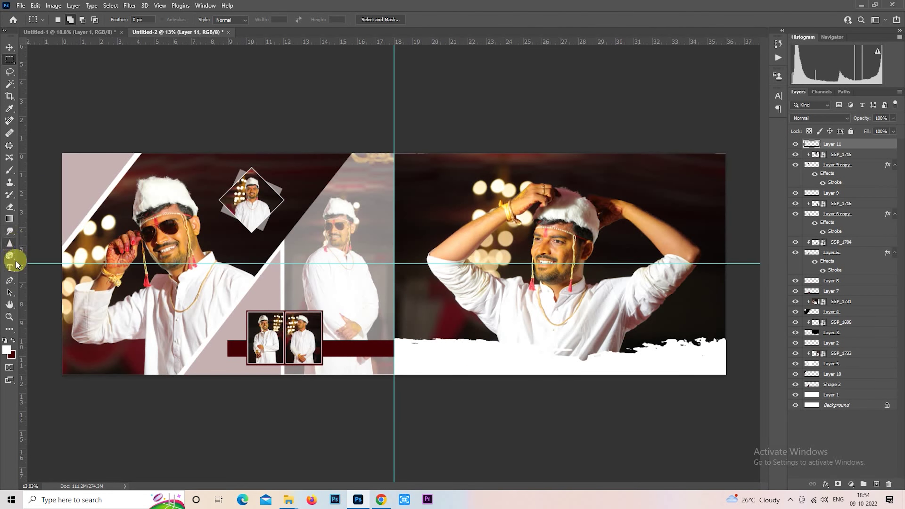
pyautogui.click(10, 268)
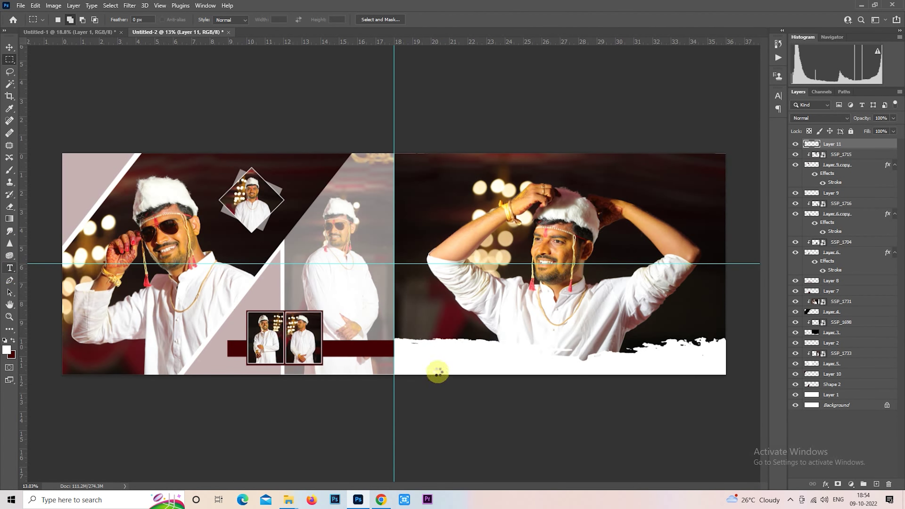
pyautogui.click(431, 354)
pyautogui.write('C')
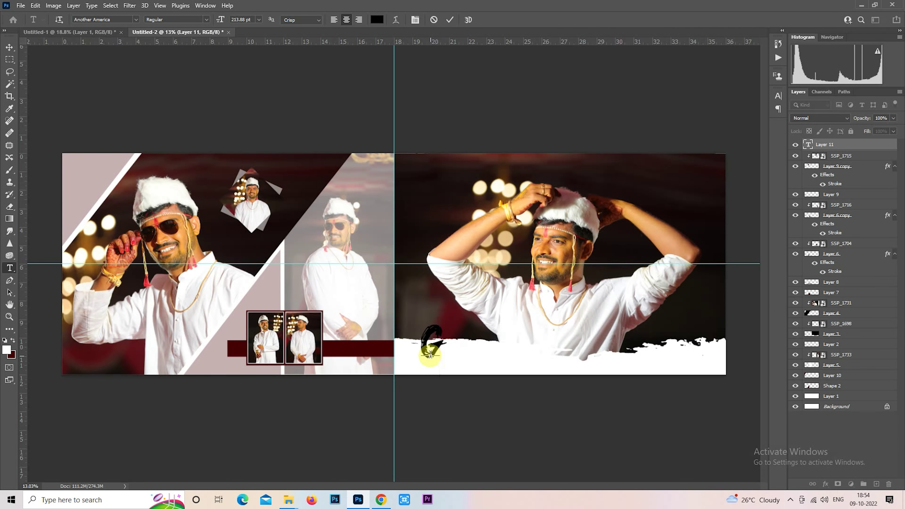
pyautogui.write('ROOM')
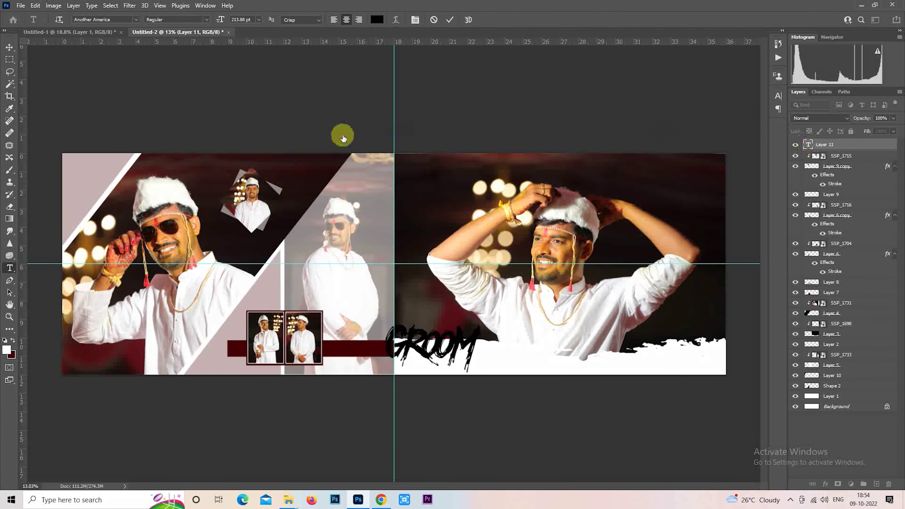
# - Set GROOM in Baskerville Old Face and colour it with dark red sampled from the design
pyautogui.hotkey('ctrl', 'a')
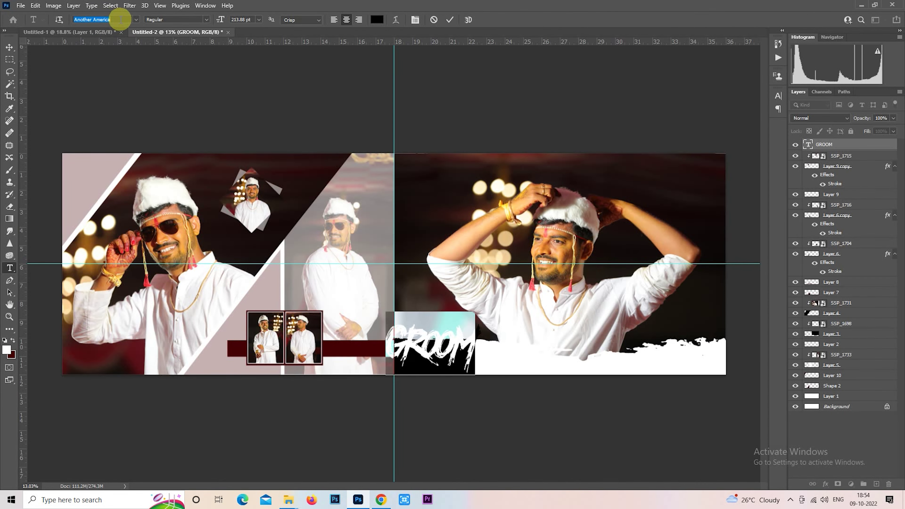
pyautogui.click(136, 21)
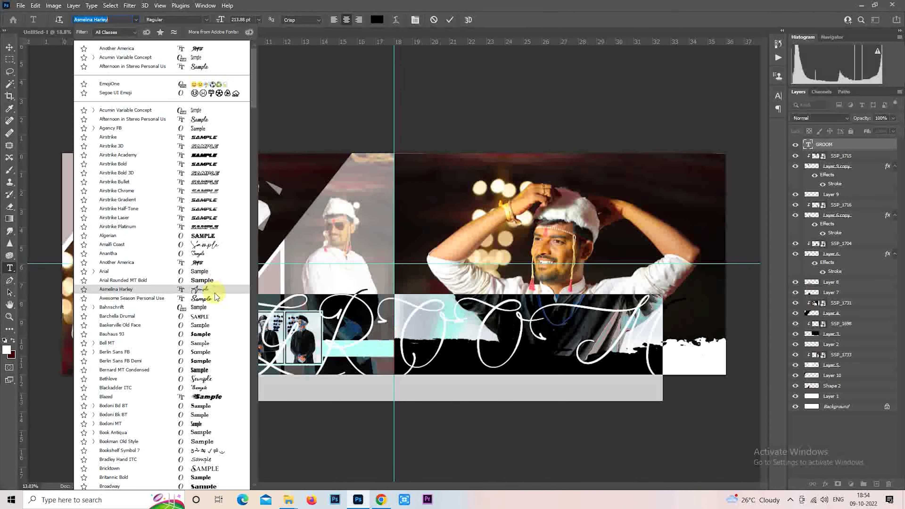
pyautogui.click(219, 324)
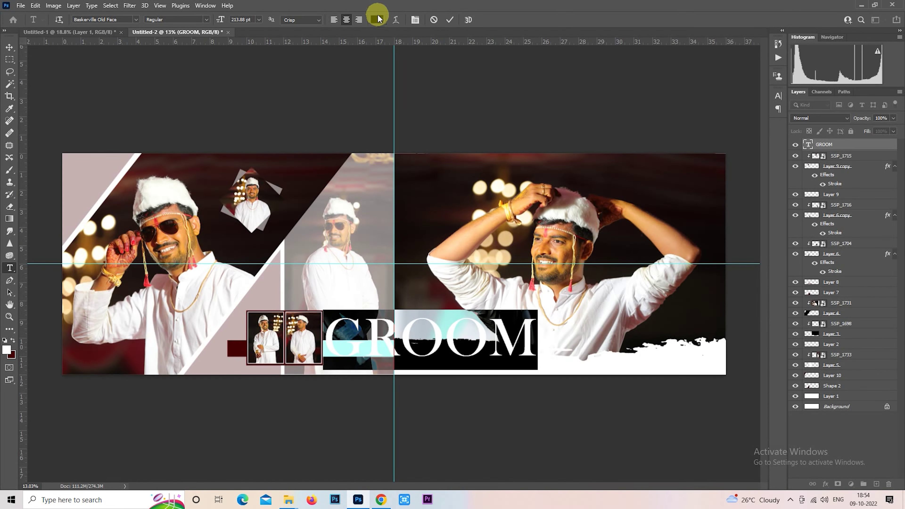
pyautogui.click(376, 21)
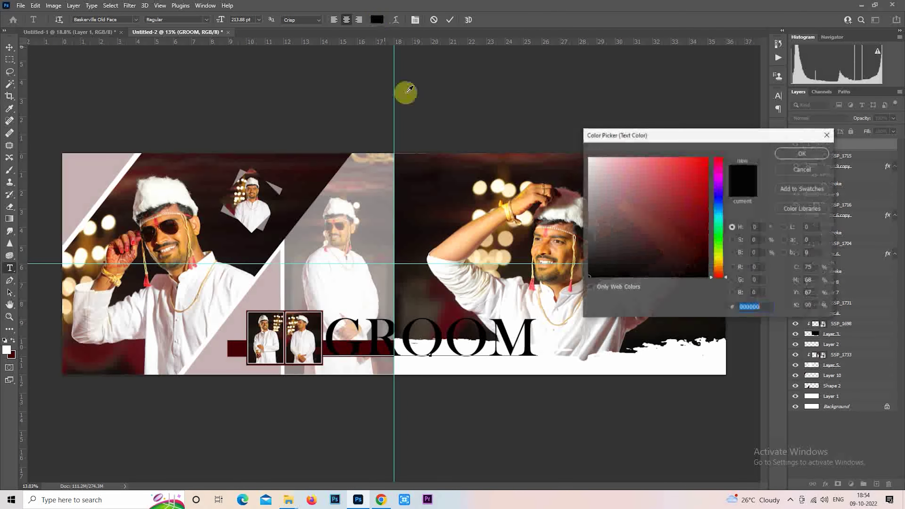
pyautogui.click(227, 346)
pyautogui.click(802, 154)
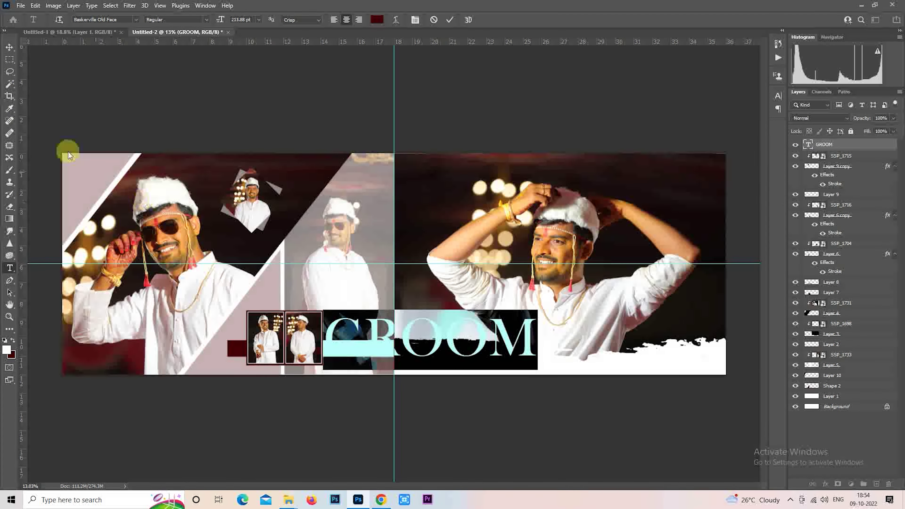
pyautogui.click(11, 67)
# - Shrink the GROOM title to about 41% of its size
pyautogui.rightClick(436, 244)
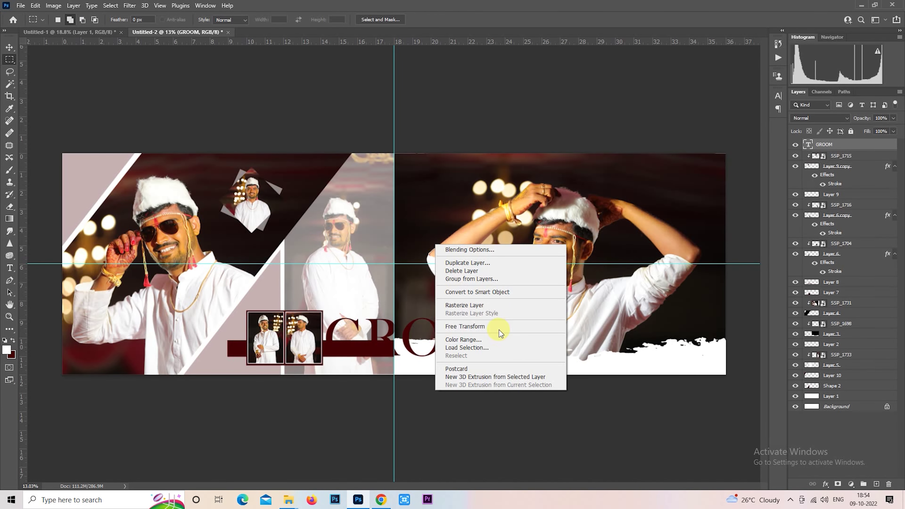
pyautogui.click(499, 328)
pyautogui.moveTo(537, 368)
pyautogui.mouseDown()
pyautogui.moveTo(390, 330)
pyautogui.moveTo(471, 358)
pyautogui.mouseUp()
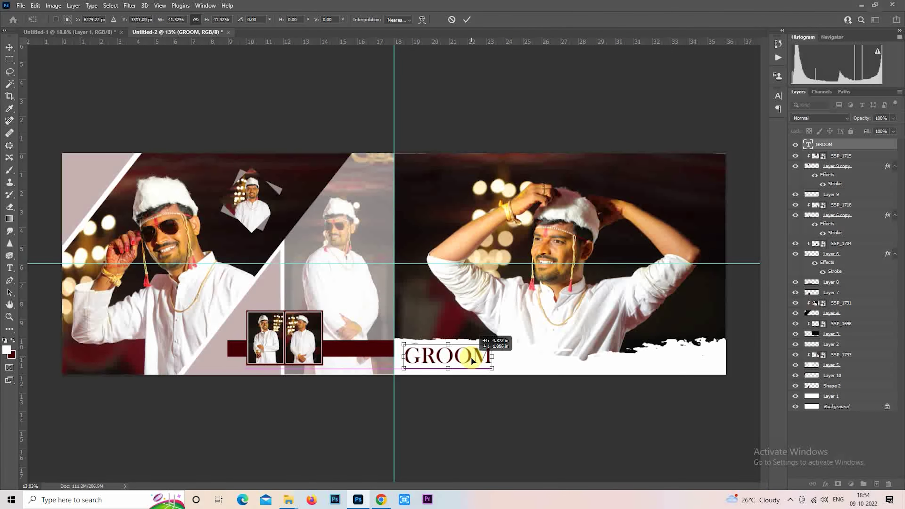
pyautogui.press('Return')
# - Set the GROOM layer's opacity to 50%
pyautogui.scroll(3, 471, 359)
pyautogui.scroll(1, 465, 355)
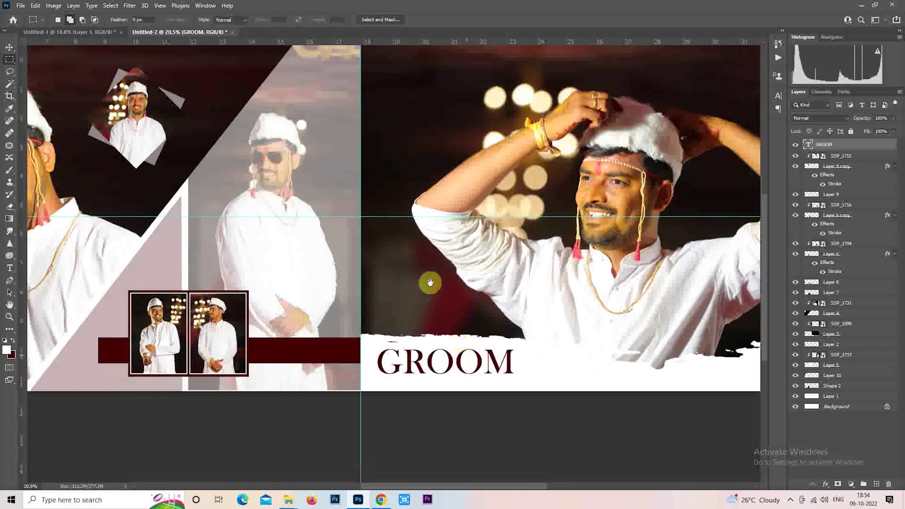
pyautogui.scroll(1, 431, 285)
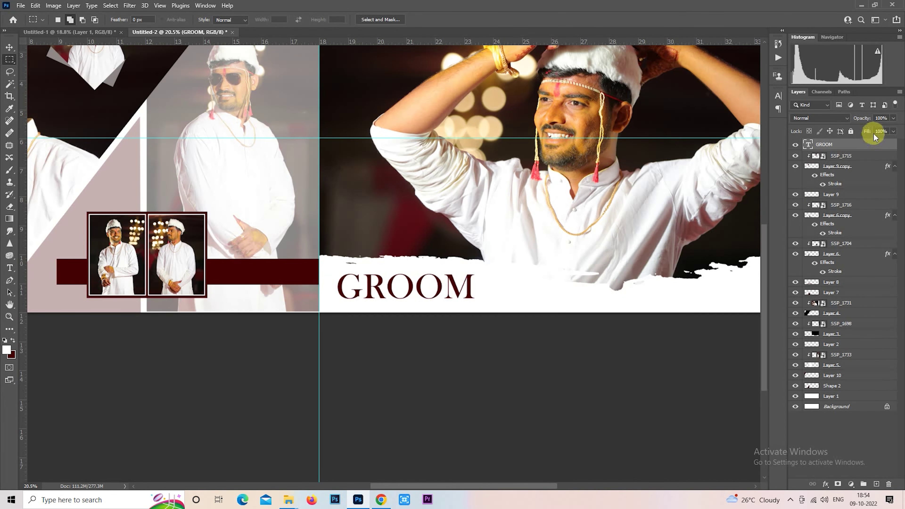
pyautogui.write('50')
pyautogui.press('Return')
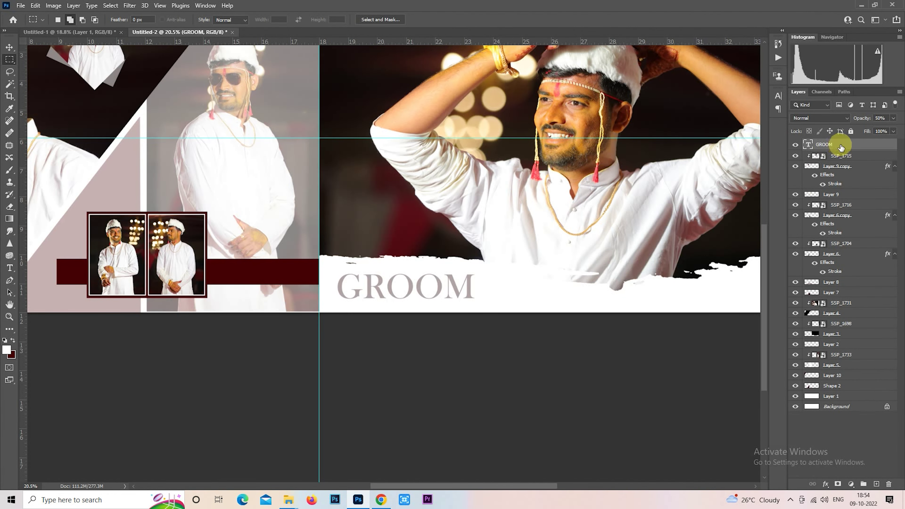
pyautogui.click(10, 268)
pyautogui.scroll(2, 505, 264)
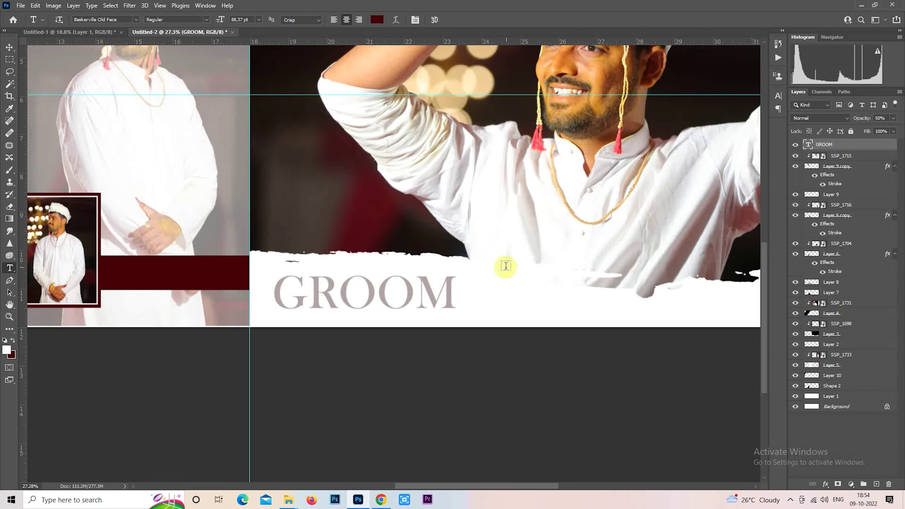
pyautogui.scroll(1, 485, 299)
# - Type 'Haladi Look' beside GROOM and set it in Arial at 44 pt
pyautogui.click(487, 297)
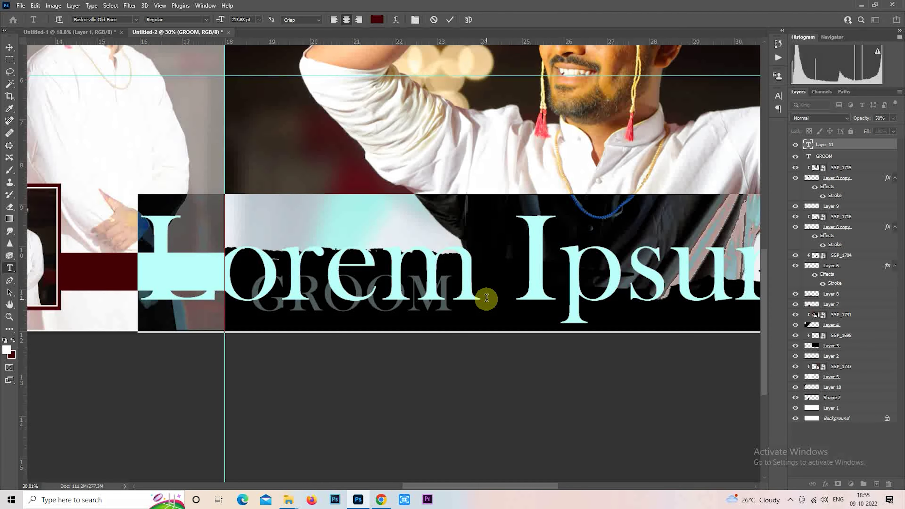
pyautogui.write('Hala')
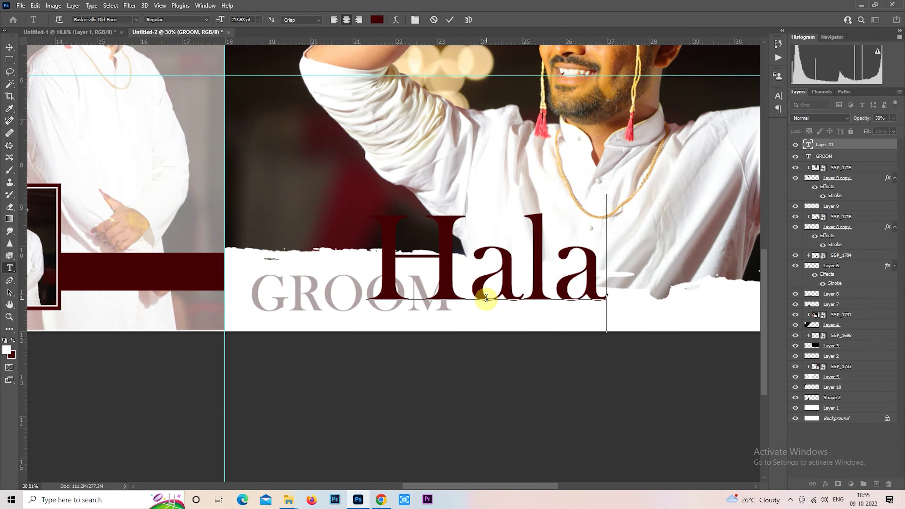
pyautogui.write('di')
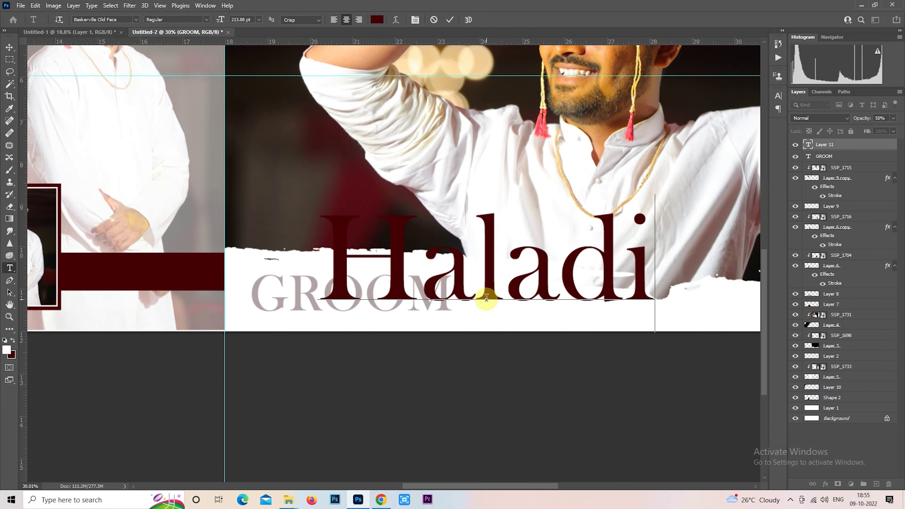
pyautogui.write(' Look')
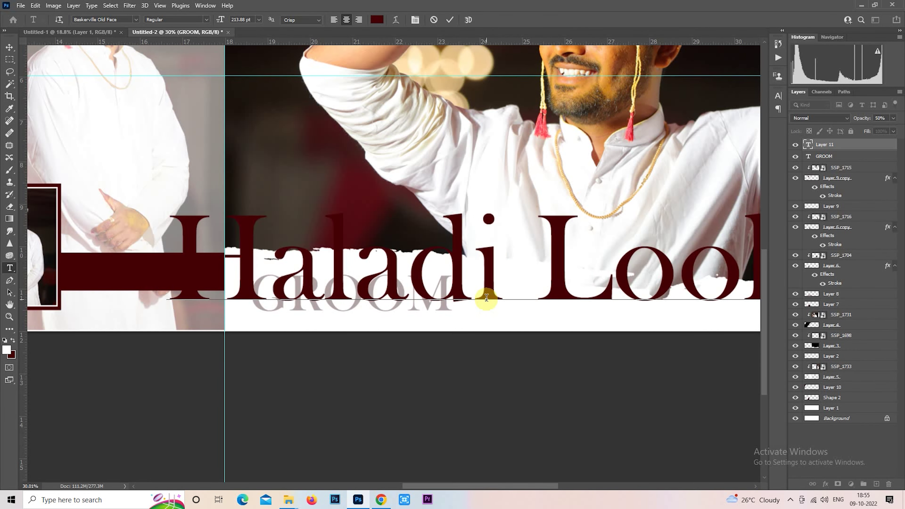
pyautogui.scroll(-3, 433, 277)
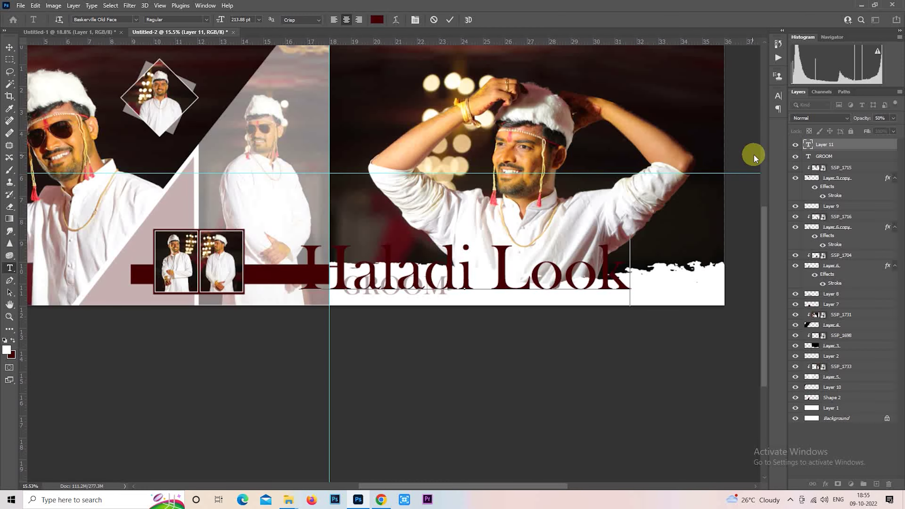
pyautogui.doubleClick(808, 144)
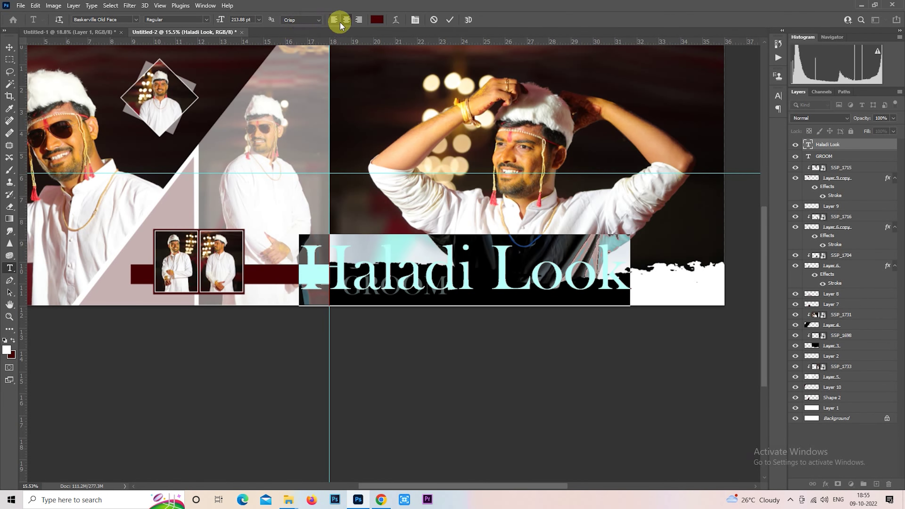
pyautogui.moveTo(225, 20); pyautogui.dragTo(148, 20)
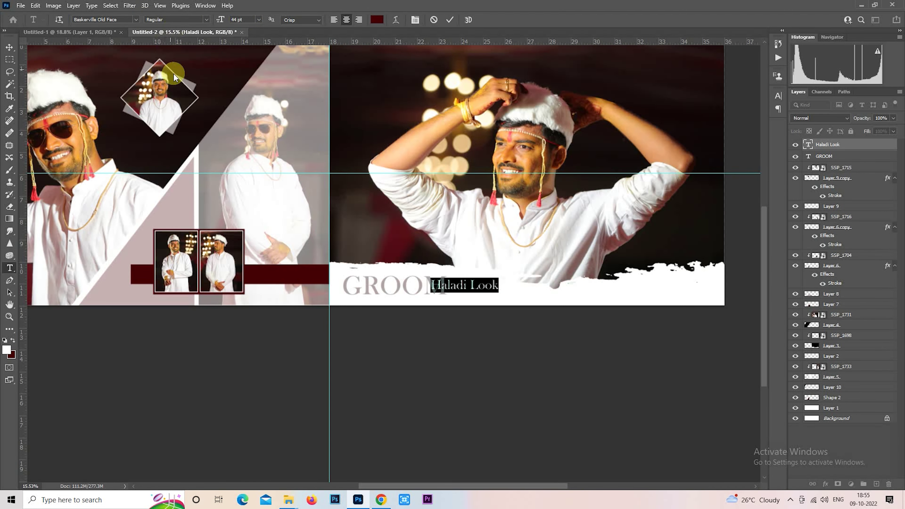
pyautogui.click(136, 20)
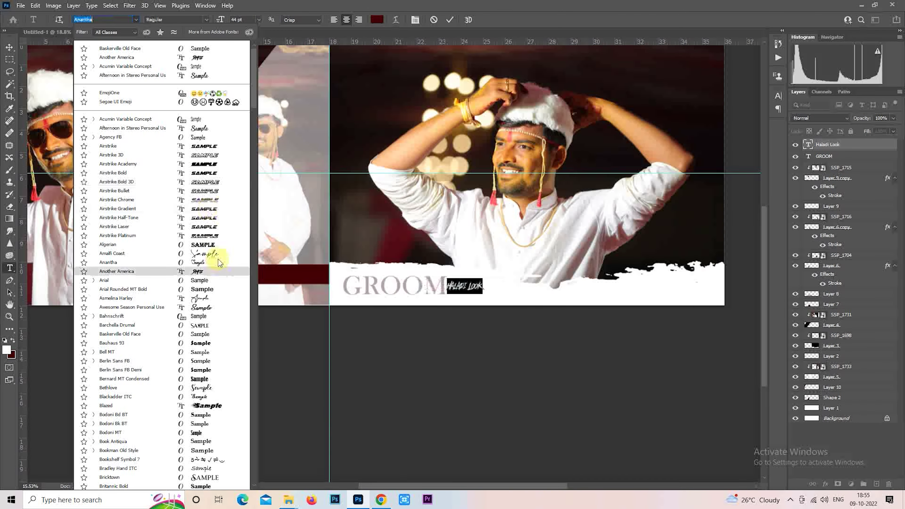
pyautogui.scroll(-1, 223, 288)
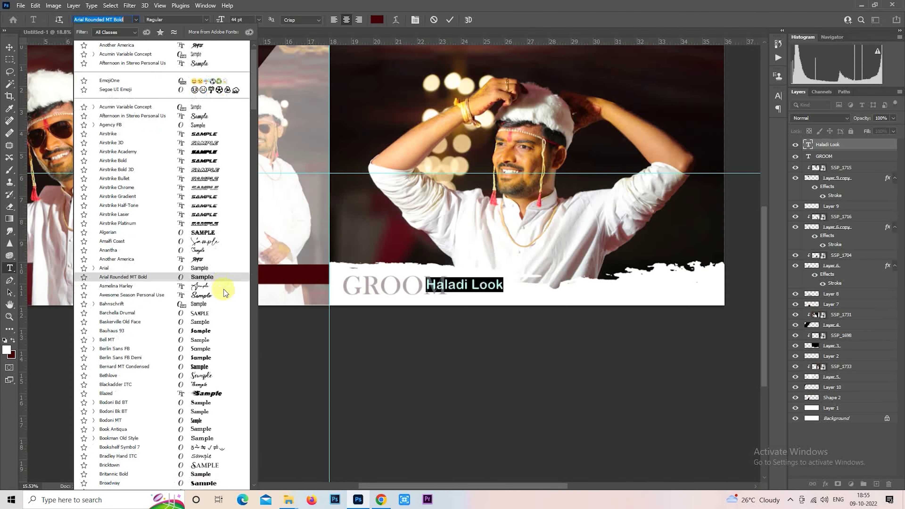
pyautogui.scroll(-2, 222, 283)
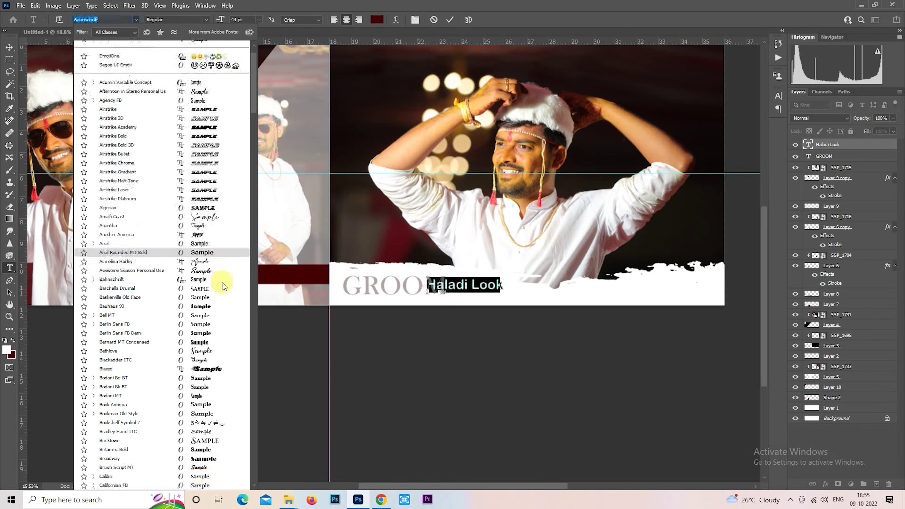
pyautogui.click(214, 243)
pyautogui.click(10, 59)
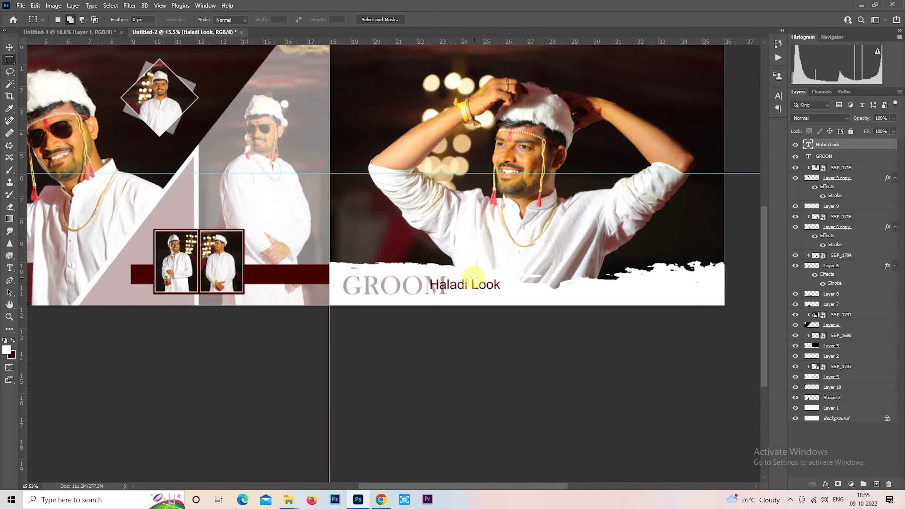
pyautogui.scroll(3, 443, 314)
# - Move 'Haladi Look' onto GROOM's baseline and Free Transform it down to about 70%
pyautogui.moveTo(539, 263); pyautogui.dragTo(596, 259)
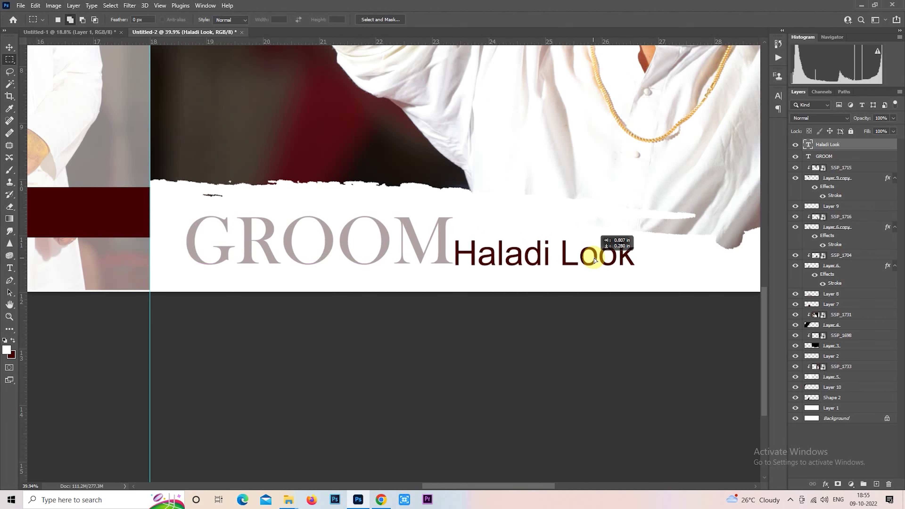
pyautogui.scroll(3, 626, 219)
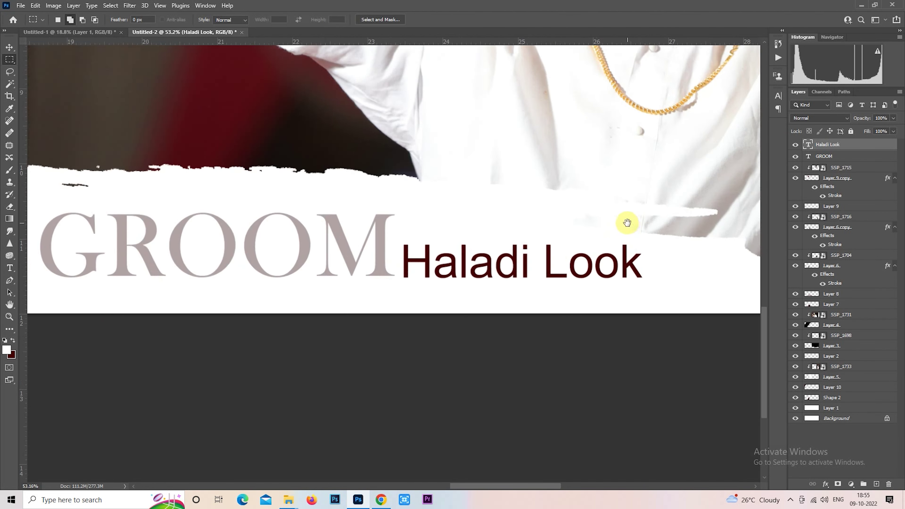
pyautogui.rightClick(450, 299)
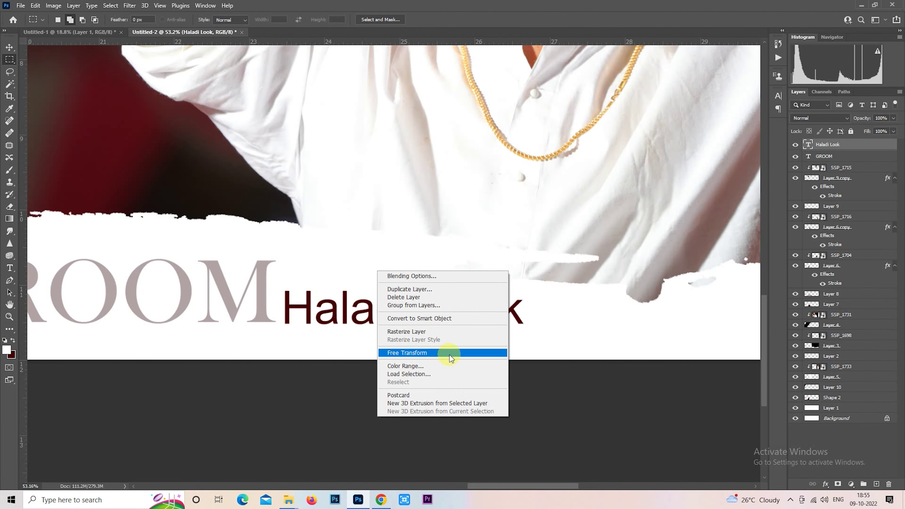
pyautogui.click(481, 381)
pyautogui.moveTo(523, 284); pyautogui.dragTo(453, 298)
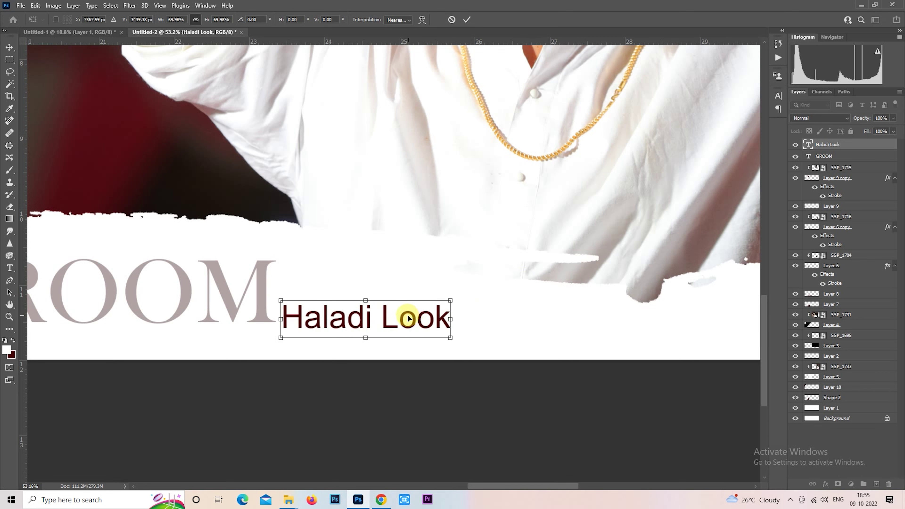
pyautogui.moveTo(405, 315); pyautogui.dragTo(414, 313)
pyautogui.press('Return')
# - Switch to the Rectangular Marquee tool and zoom in and out to review the spread
pyautogui.press('m')
pyautogui.scroll(-5, 414, 312)
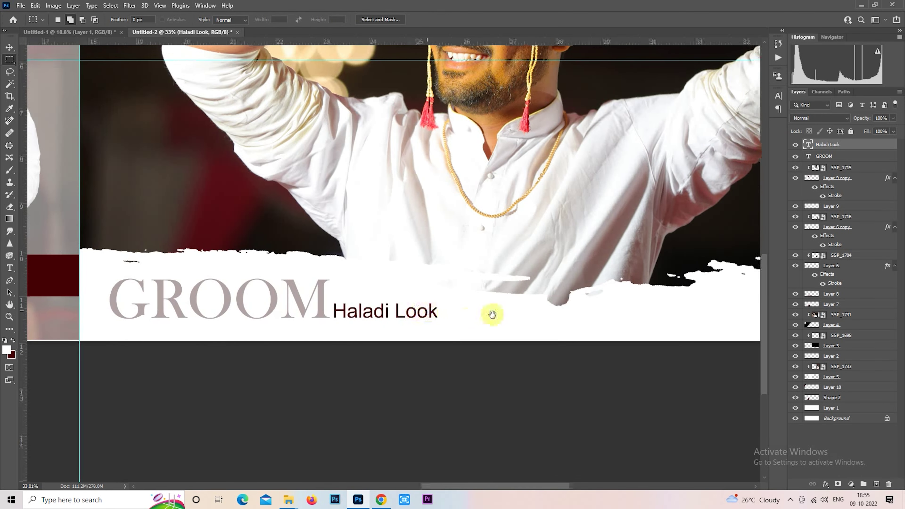
pyautogui.scroll(2, 480, 317)
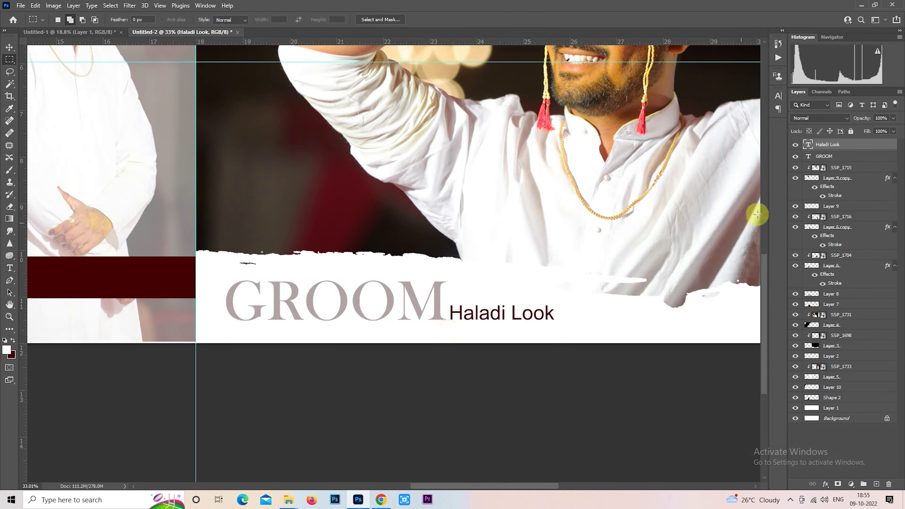
pyautogui.scroll(-2, 482, 260)
pyautogui.scroll(1, 485, 259)
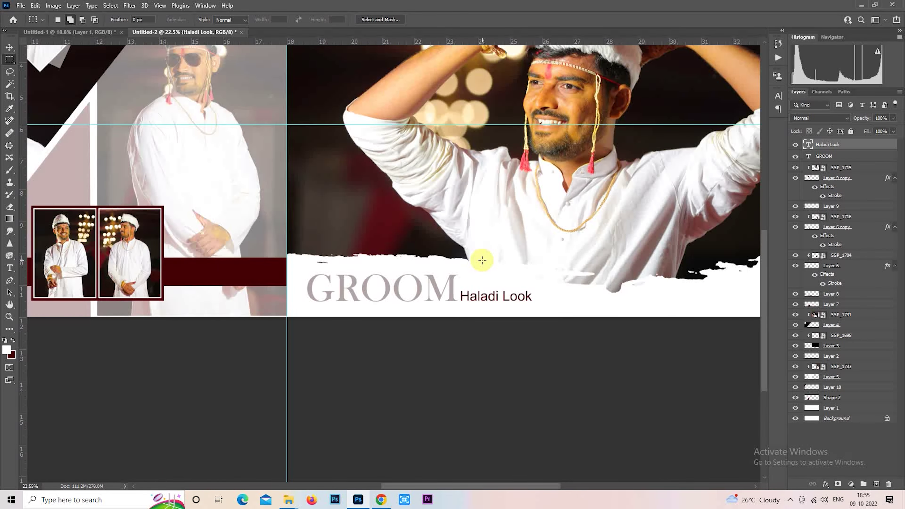
pyautogui.scroll(3, 440, 283)
pyautogui.scroll(-5, 441, 283)
pyautogui.scroll(-2, 463, 264)
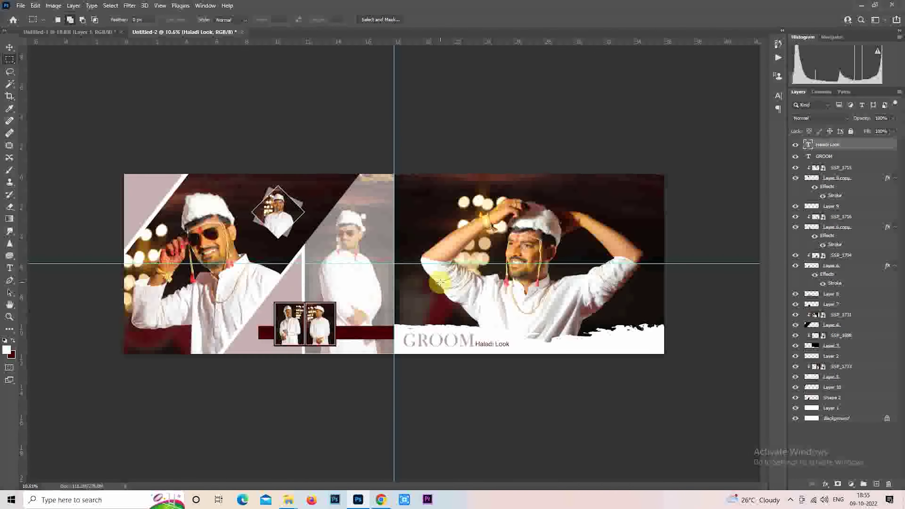
pyautogui.scroll(1, 535, 214)
pyautogui.scroll(1, 554, 204)
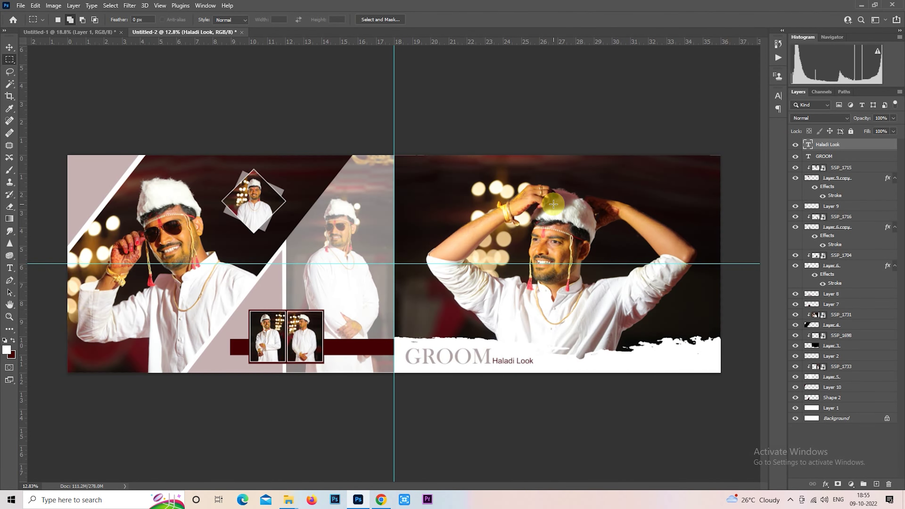